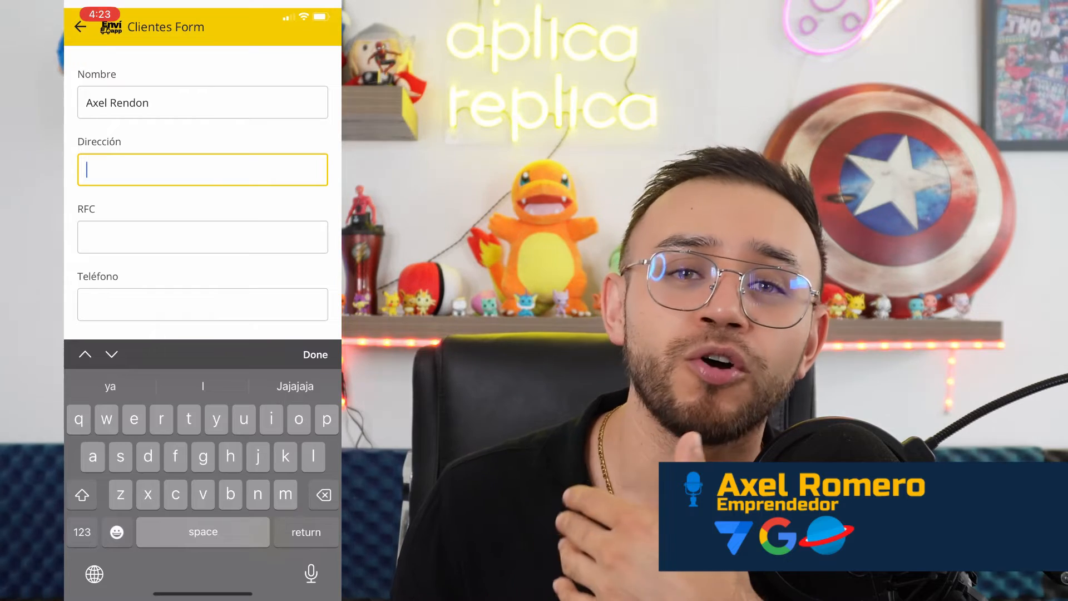
- Finish the address as 'México' and enter the client's RFC
text(éxico)
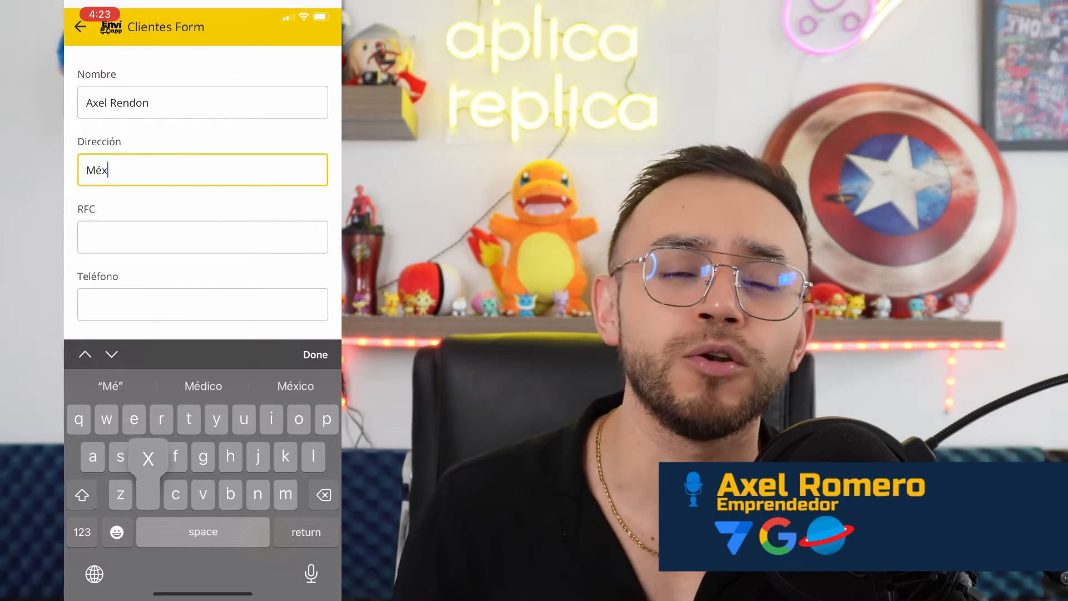
click(202, 237)
click(82, 494)
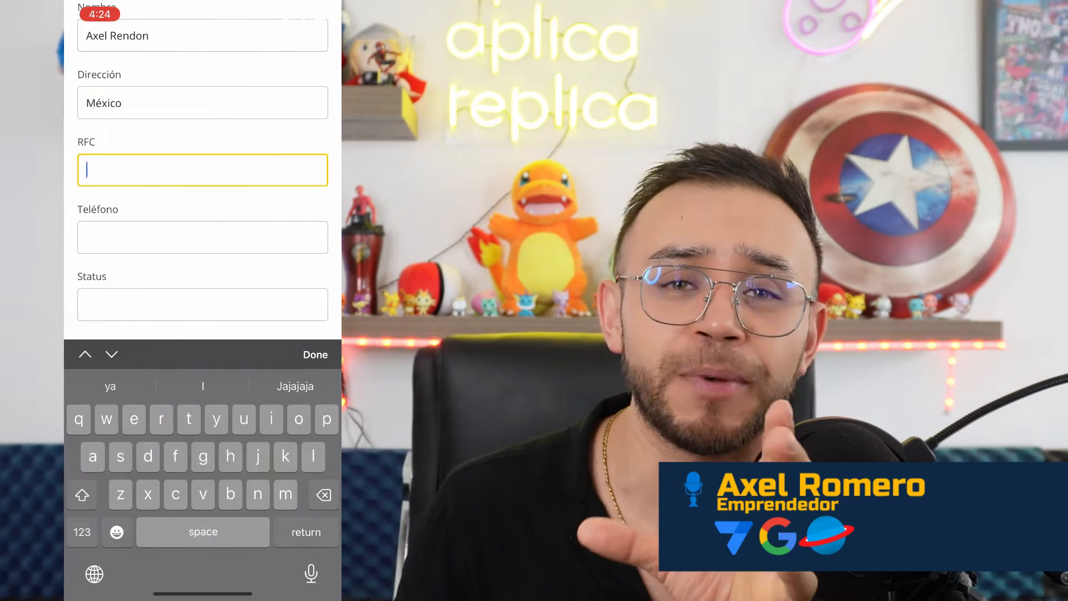
click(82, 495)
text(X)
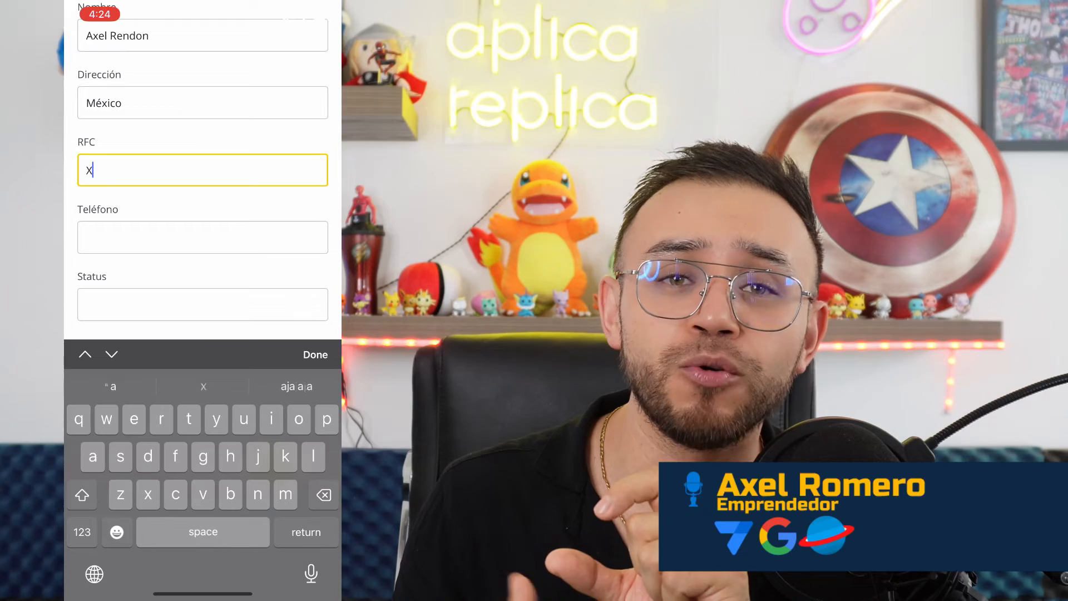
text(XXX)
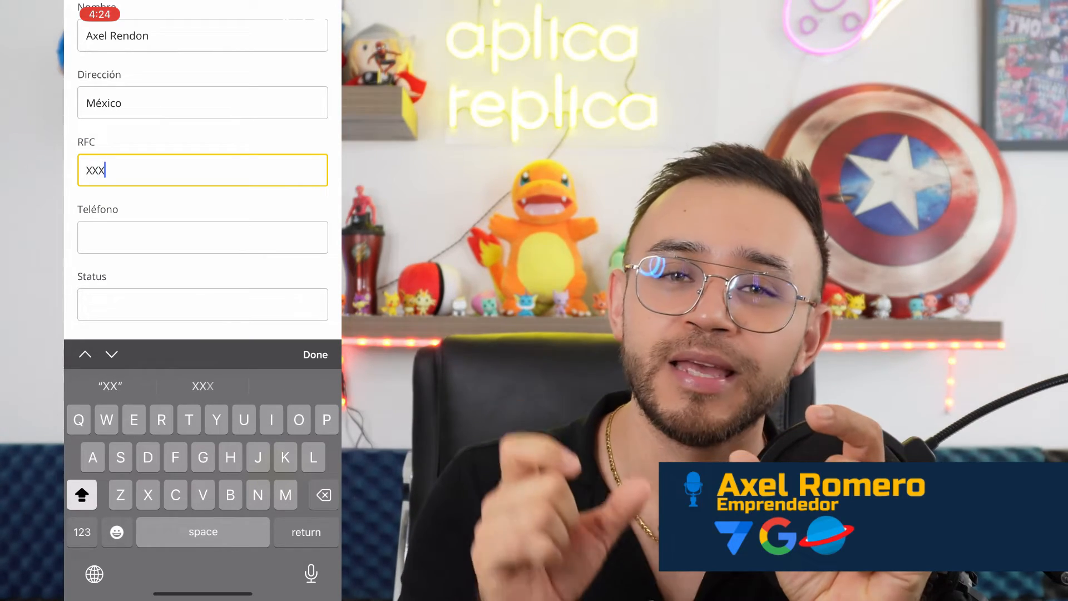
text(XXXXXX)
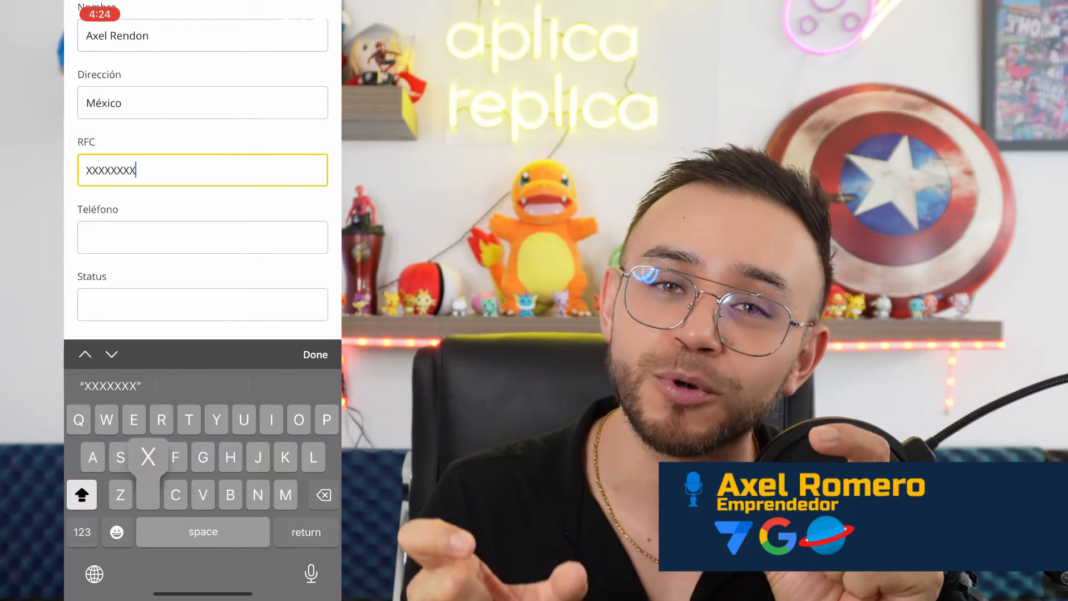
text(XX)
- Paste the copied phone number, then change its last digit to 2 to clear the duplicate warning
click(203, 237)
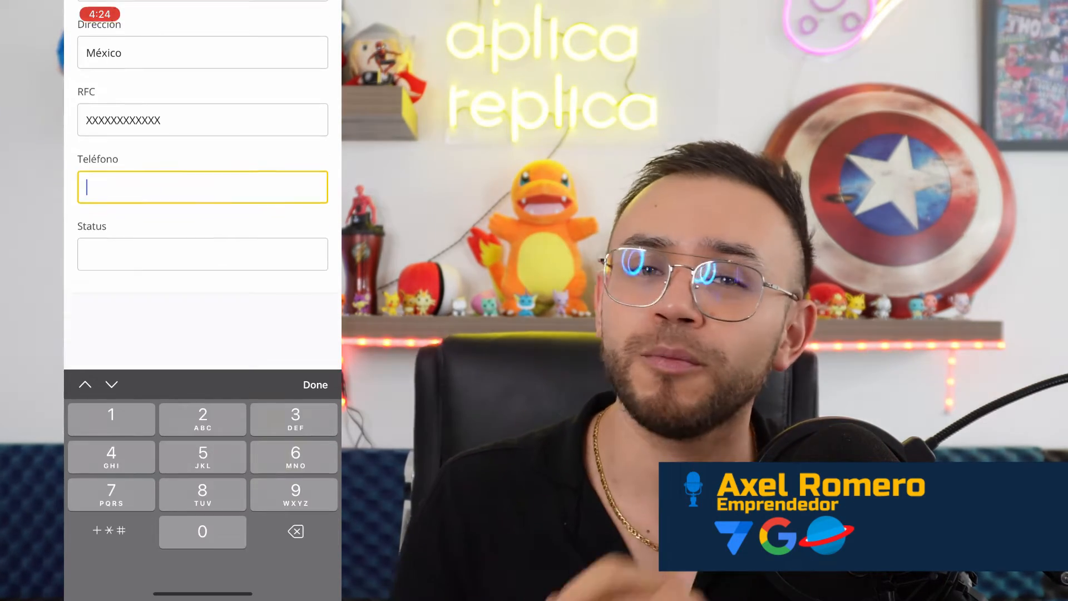
click(203, 185)
click(100, 154)
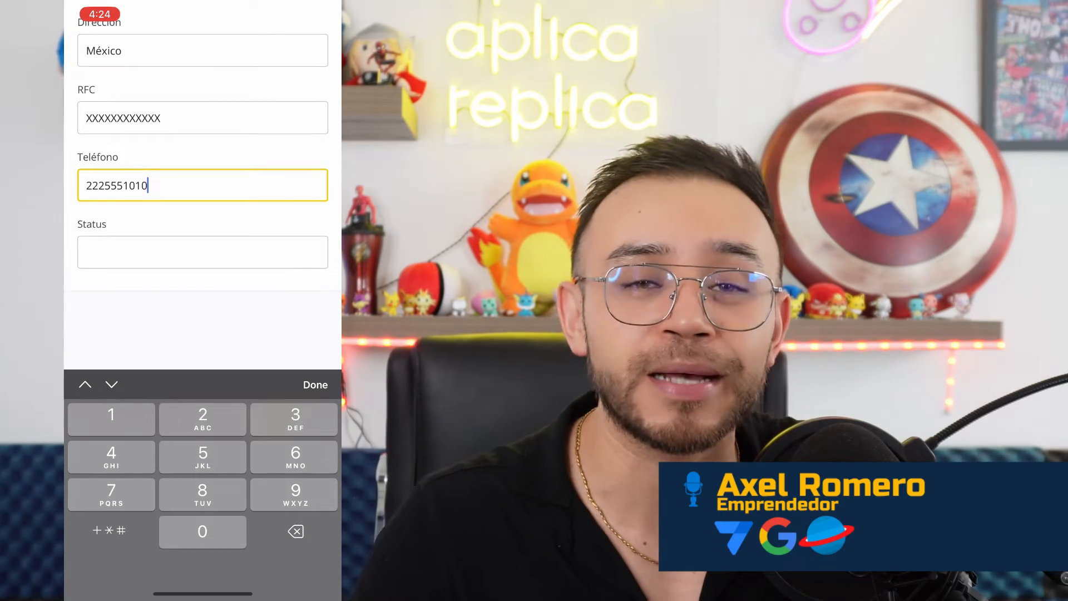
click(203, 251)
scroll(203, 167, up, 1)
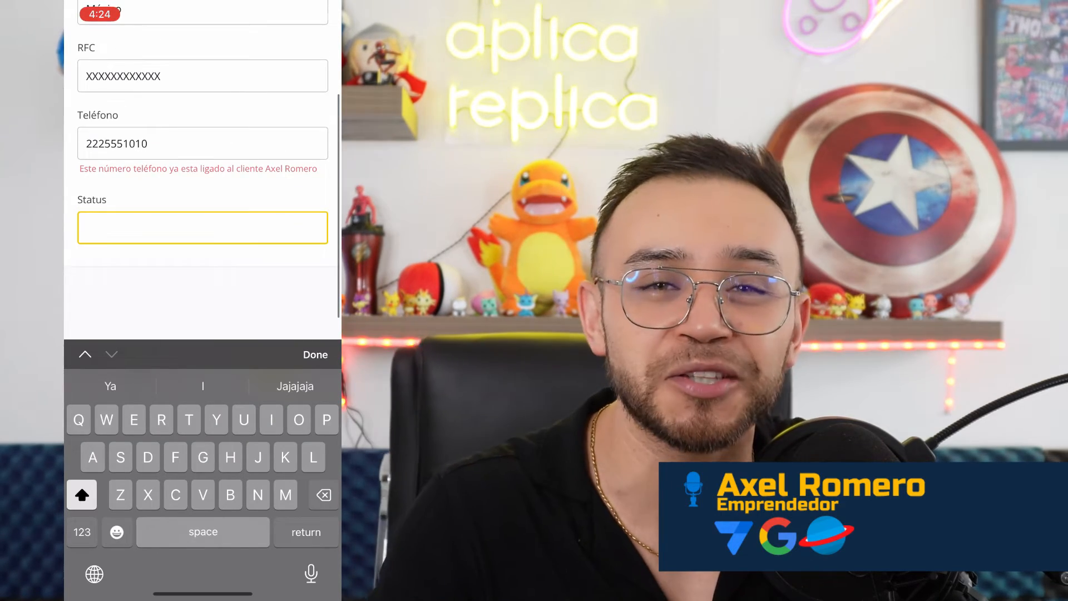
click(202, 143)
key(BackSpace)
text(2)
- Set the client's Status to 'Ok'
click(203, 270)
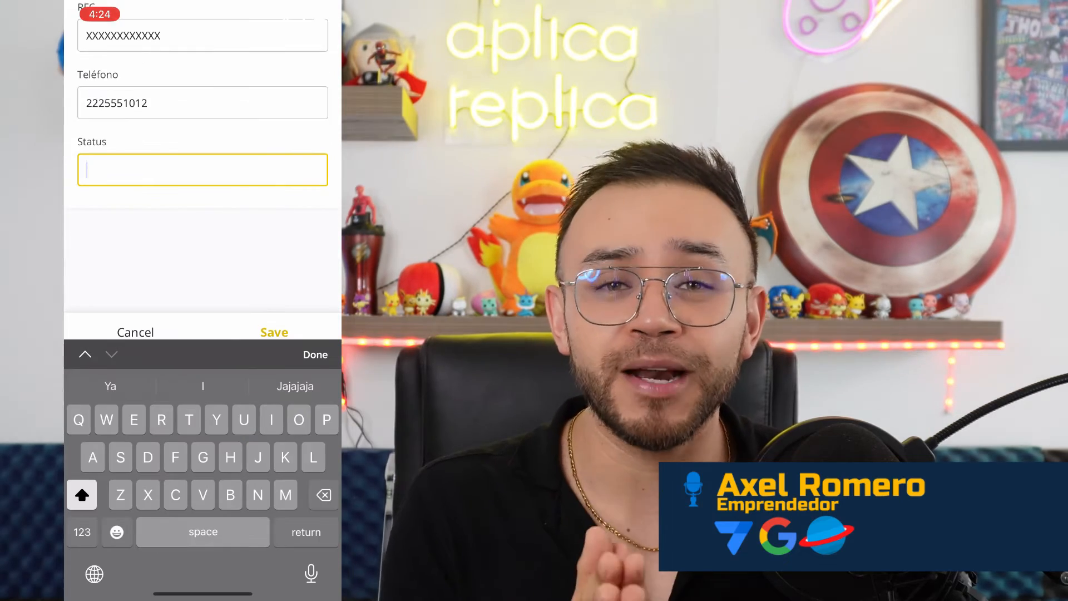
text(Ok)
click(315, 354)
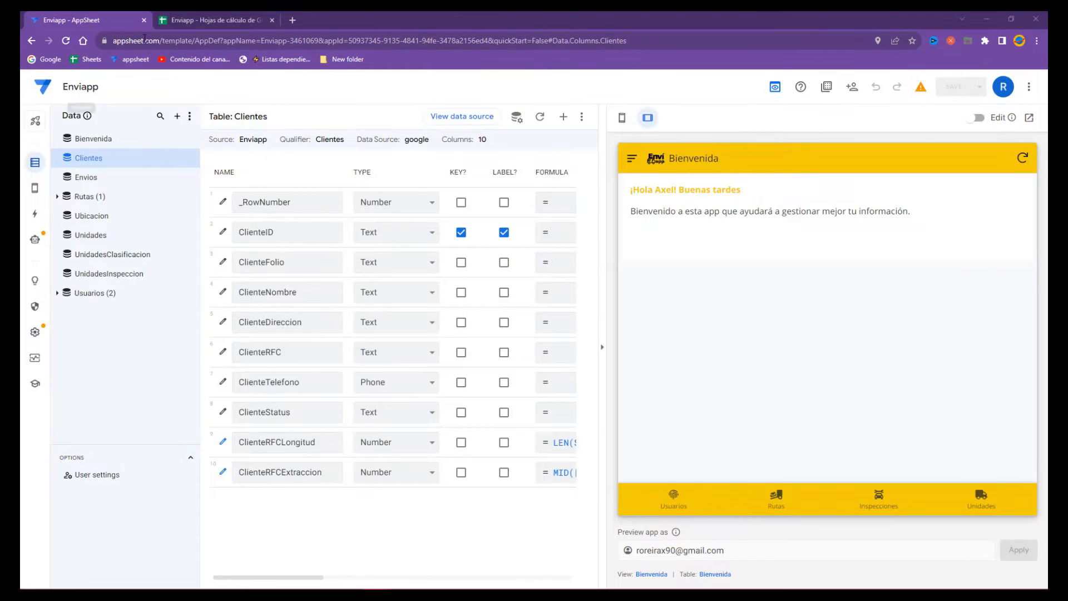
click(173, 25)
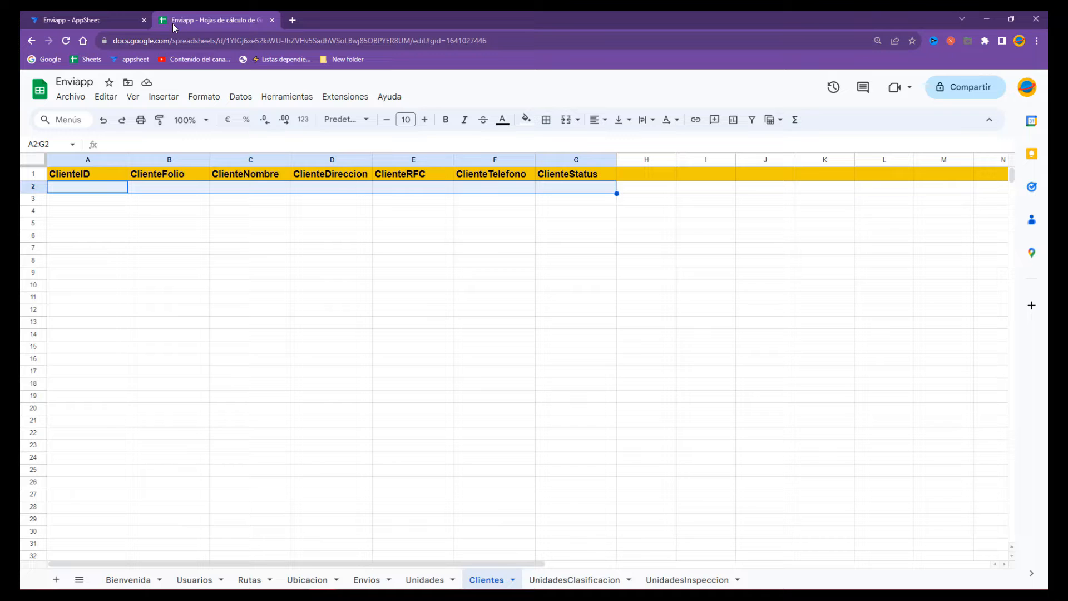
click(151, 223)
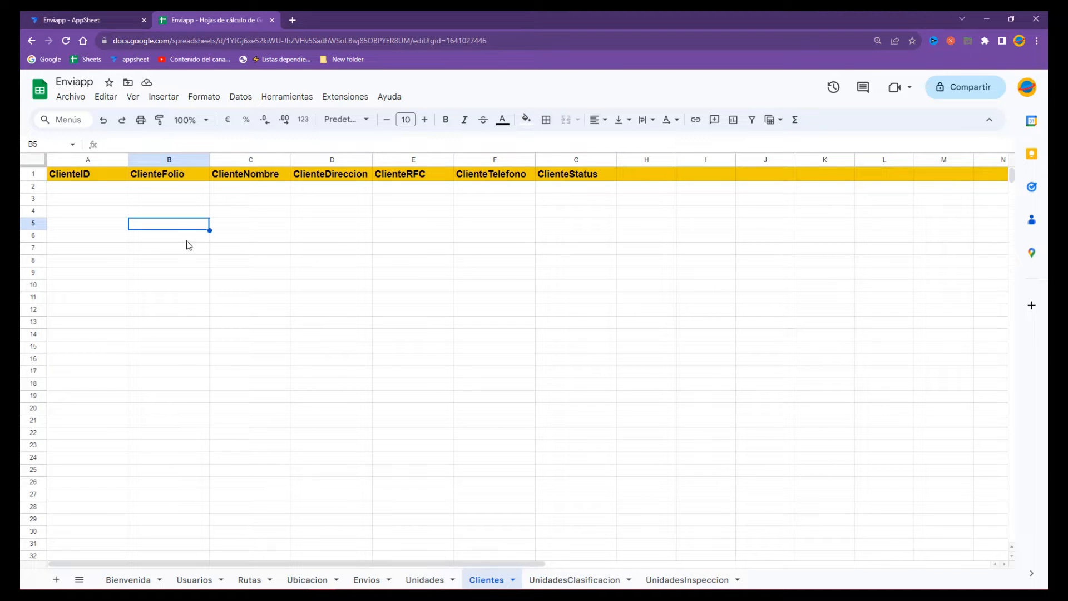
drag(86, 173, 568, 180)
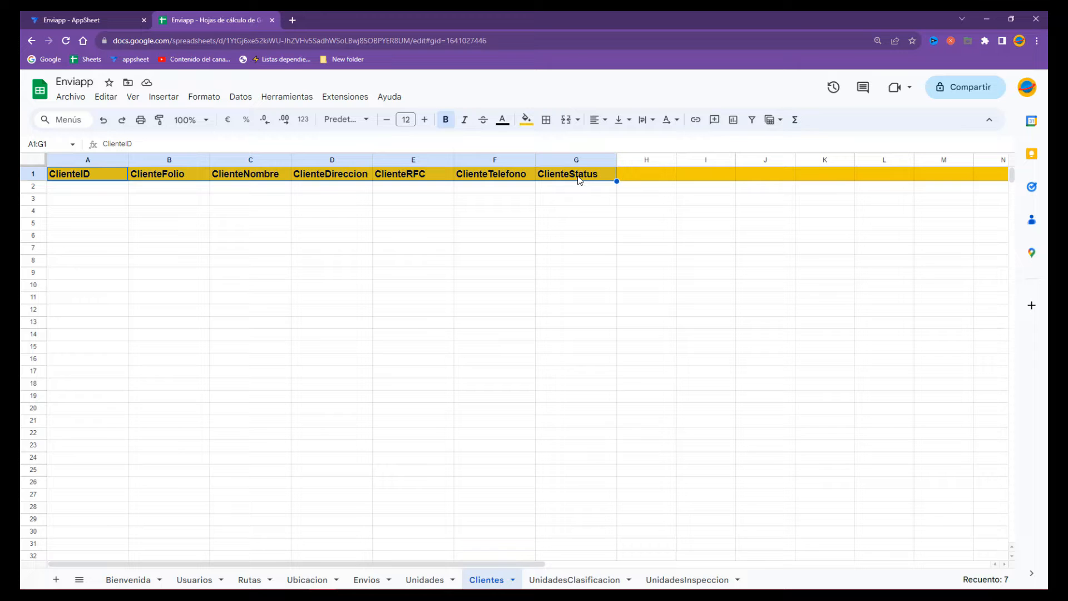
click(83, 20)
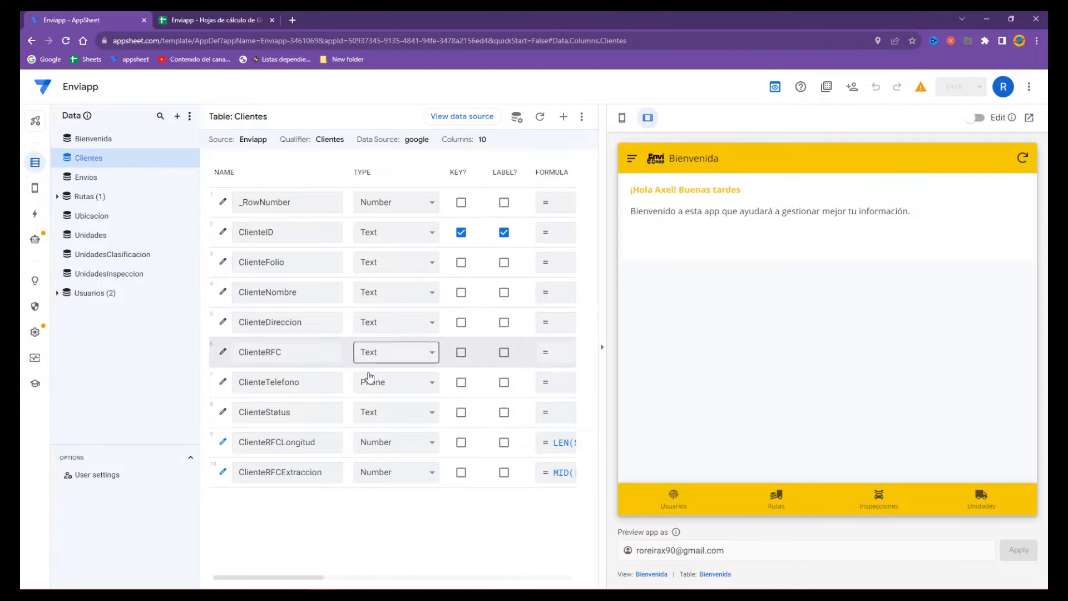
drag(293, 582, 233, 579)
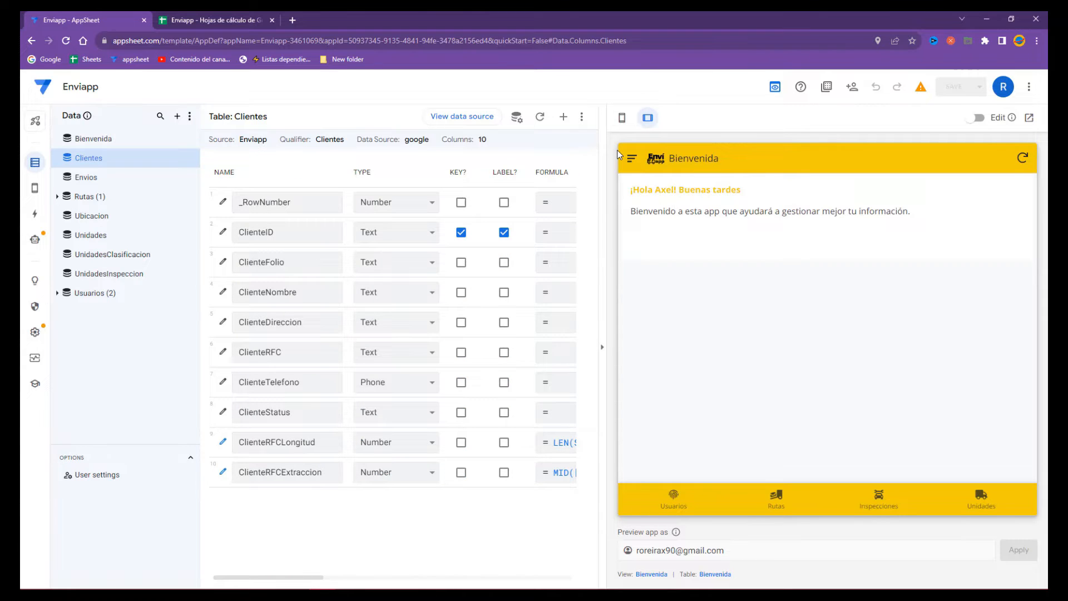
- Open the Clientes view in the preview and start a new client, filling name and address
click(633, 160)
click(671, 225)
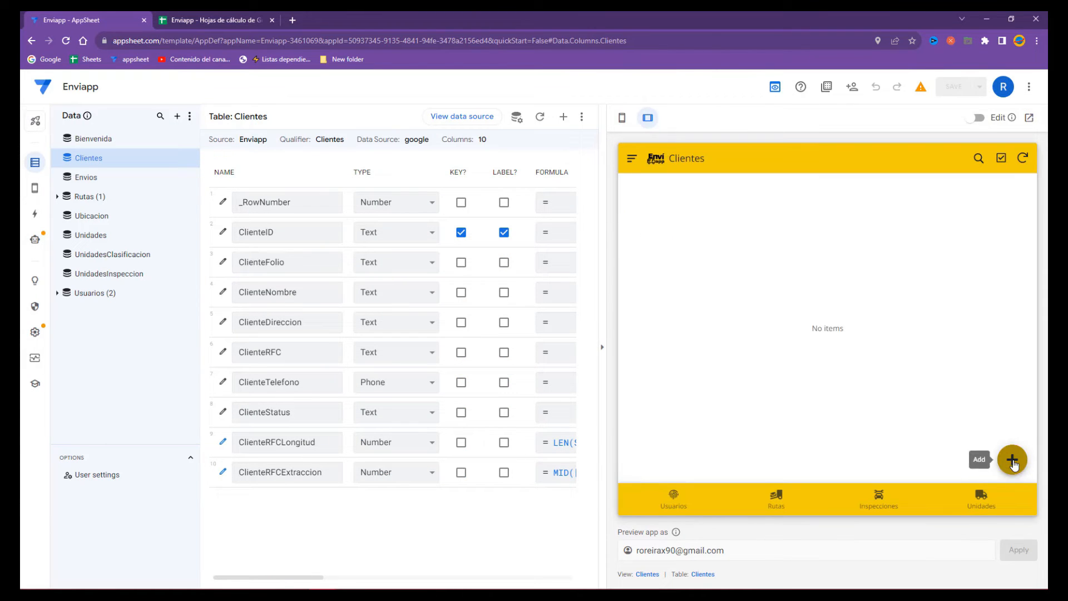
click(1012, 462)
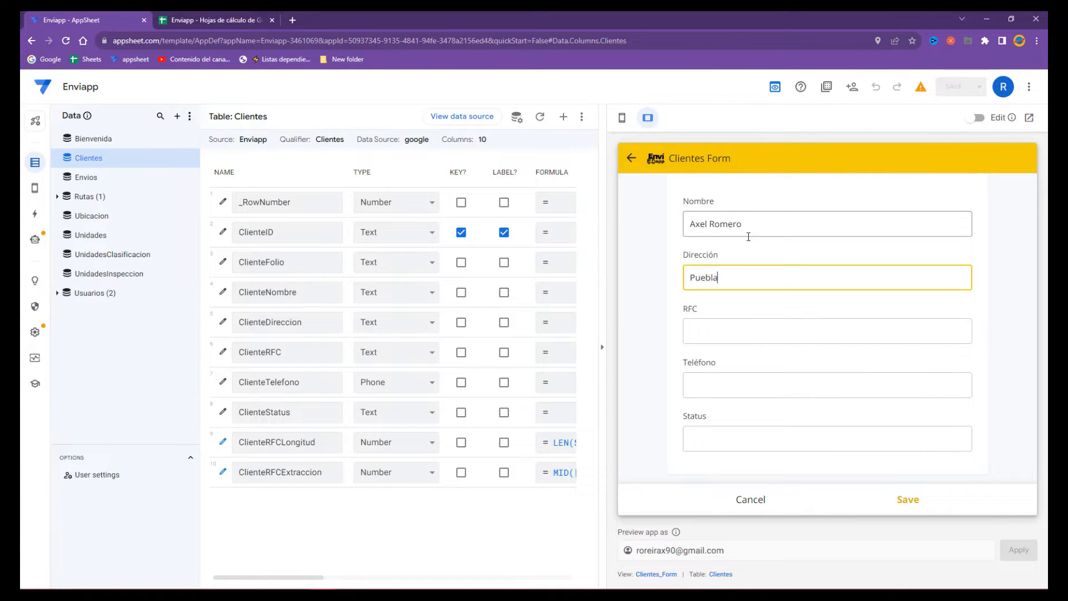
key(Tab)
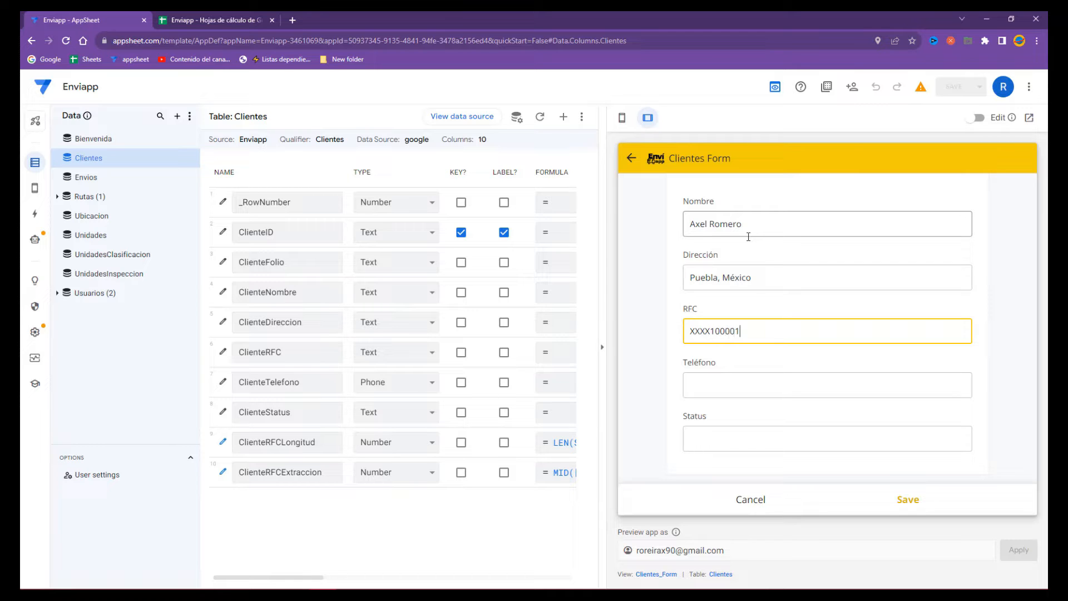
- Correct the RFC by removing the extra letters that trigger its validation error
click(746, 382)
double_click(770, 329)
click(794, 330)
double_click(783, 329)
text(s)
key(ctrl+z)
click(794, 329)
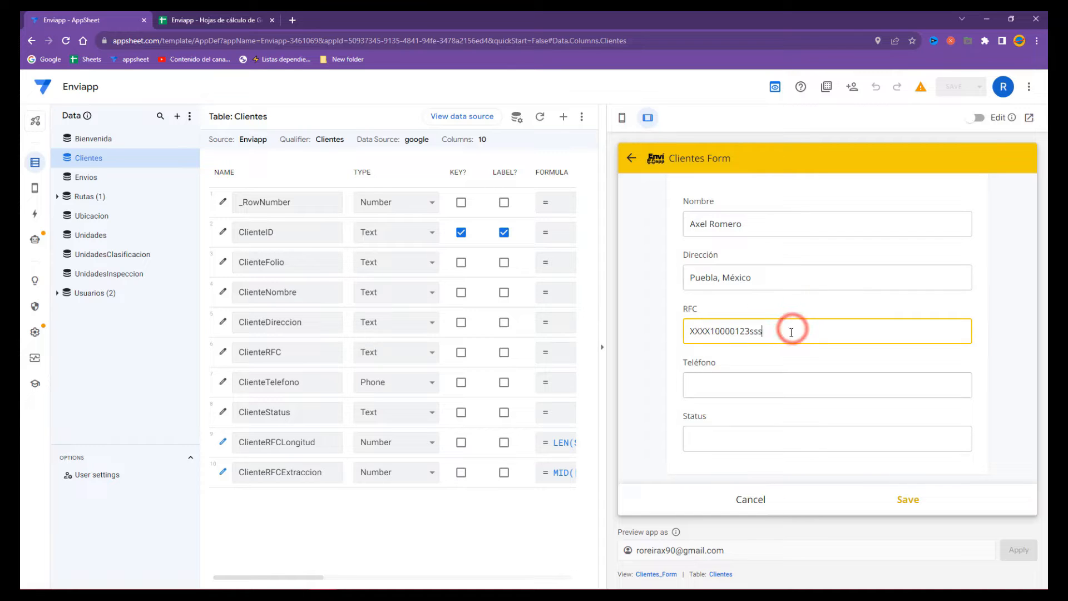
click(782, 355)
double_click(769, 336)
click(757, 337)
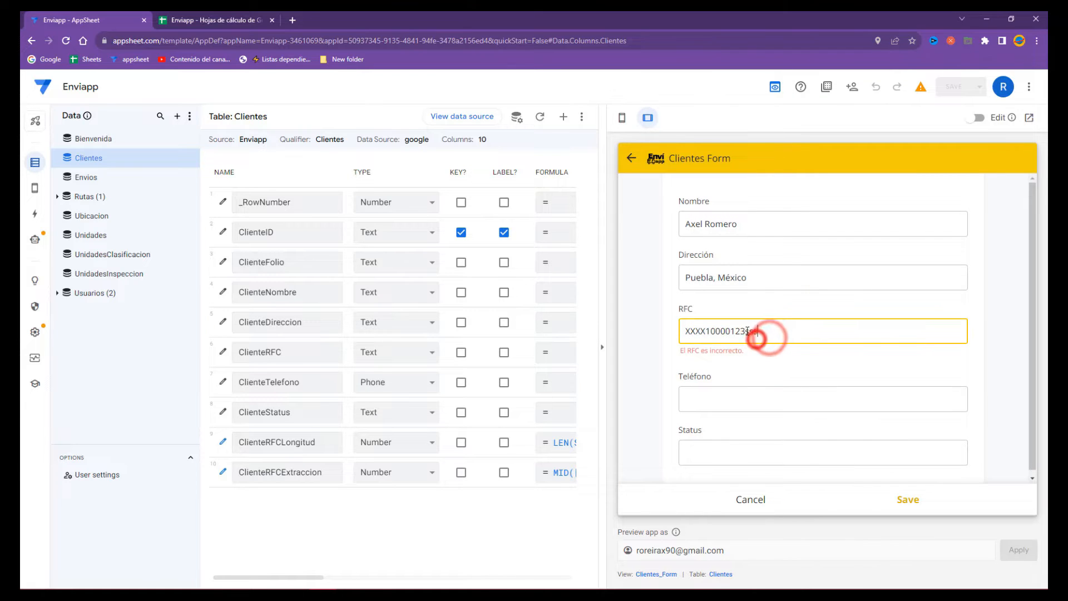
drag(744, 331, 765, 331)
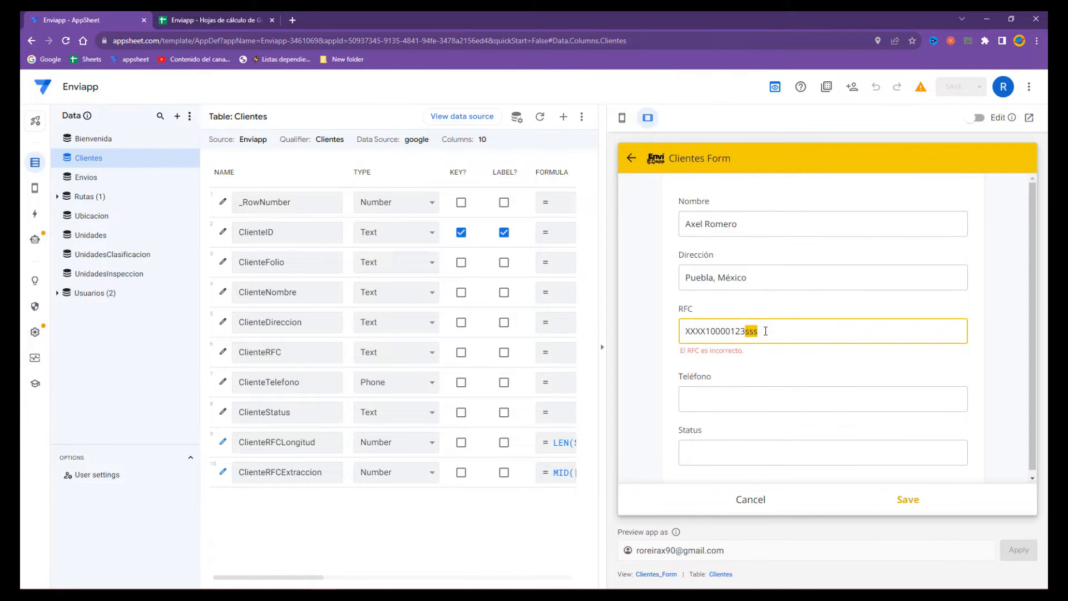
- Enter the phone, set Status to OK, save the client, and view the sheet
click(697, 398)
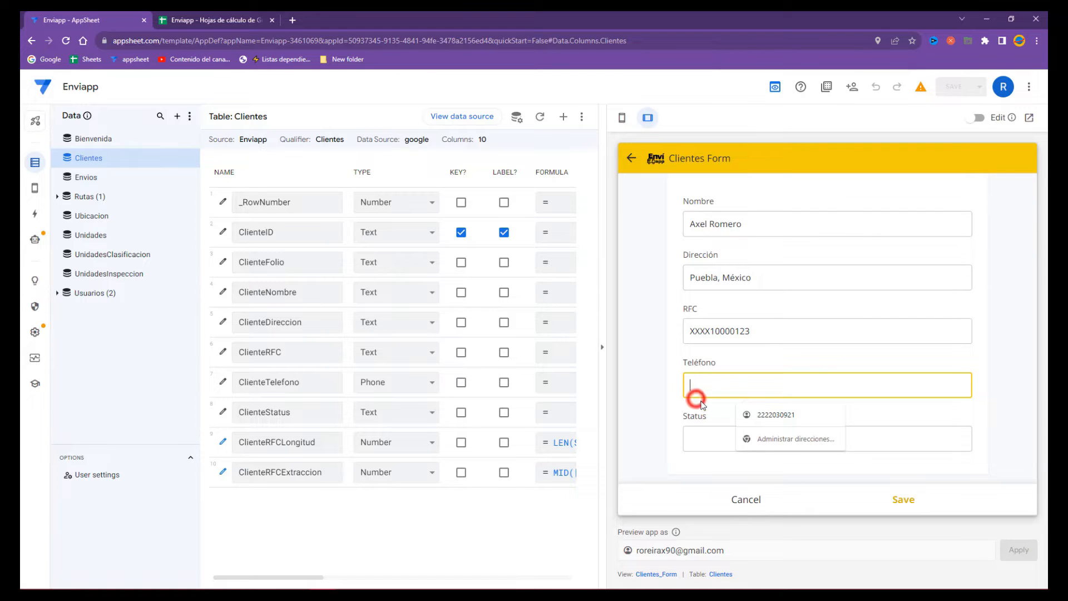
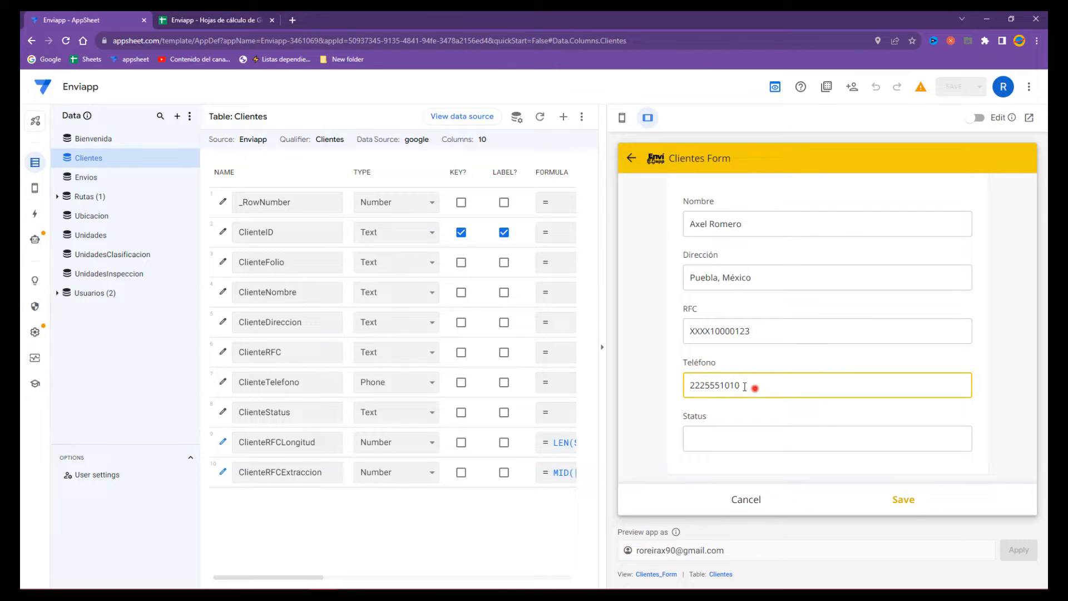
click(718, 437)
text(OK)
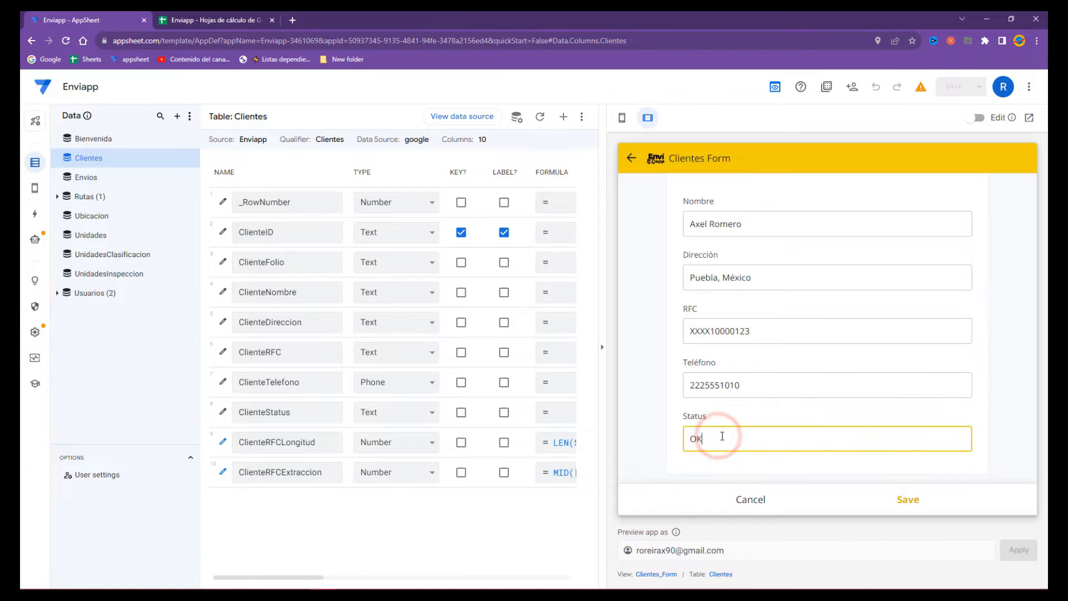
click(908, 500)
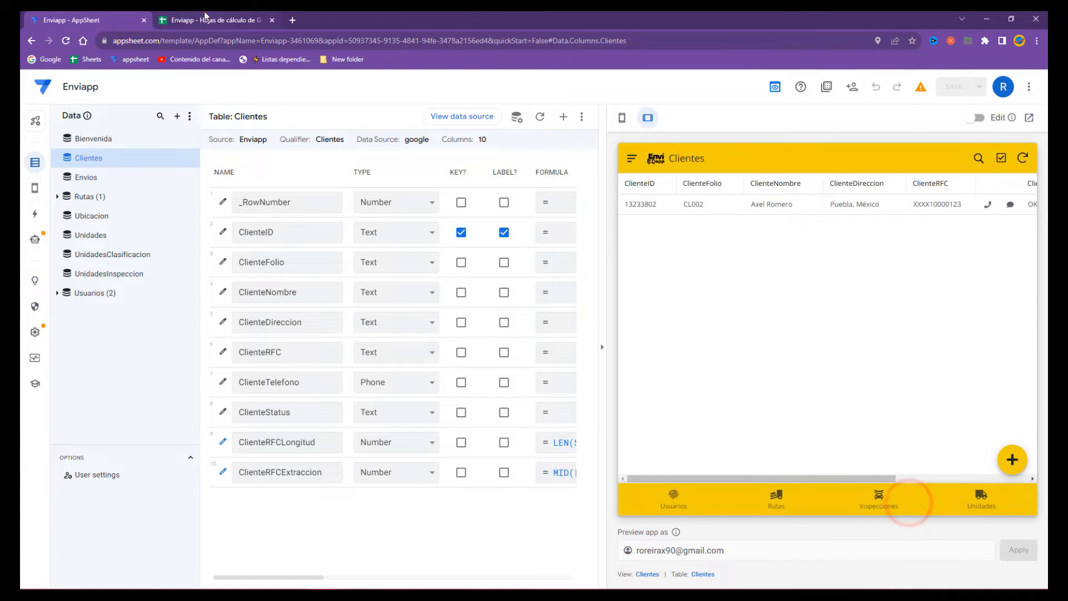
click(205, 20)
click(258, 161)
- Inspect saved row 2 and its F2 phone, then start another new client in the preview
drag(74, 187, 596, 194)
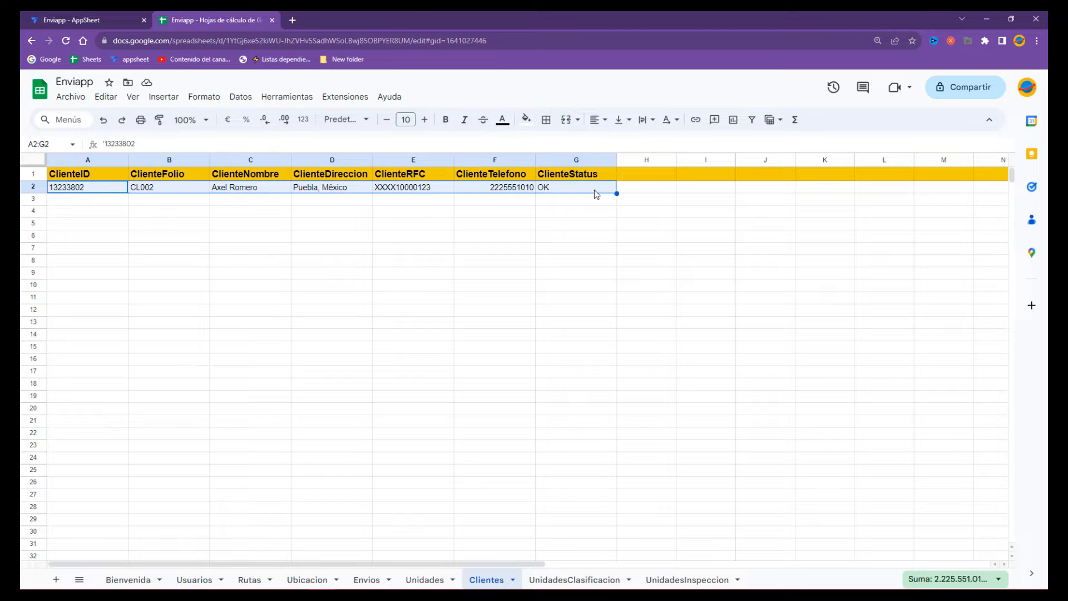
click(508, 189)
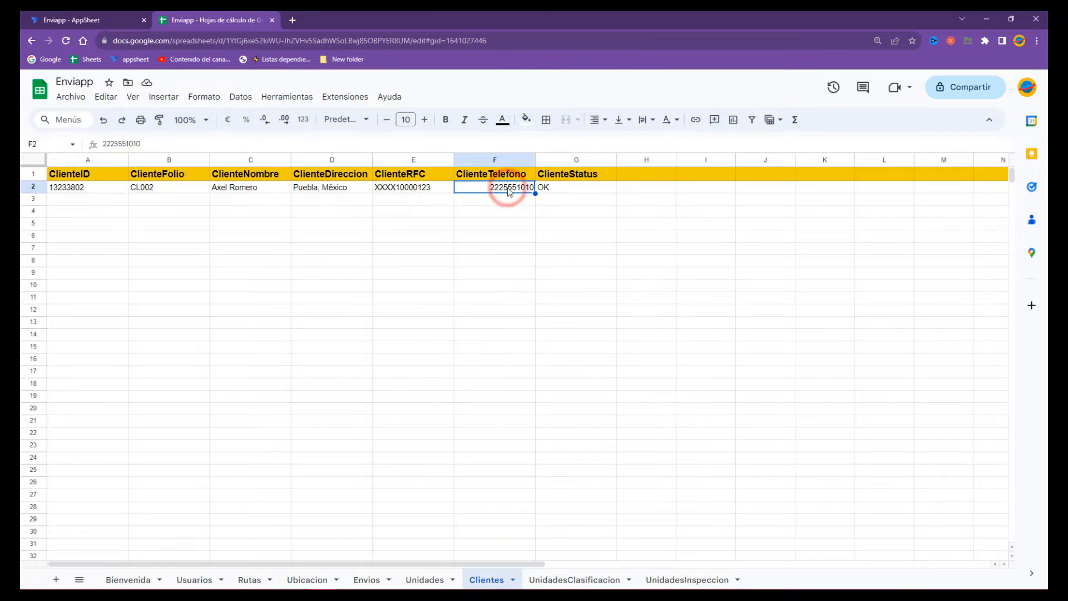
click(78, 20)
click(1016, 477)
click(1011, 460)
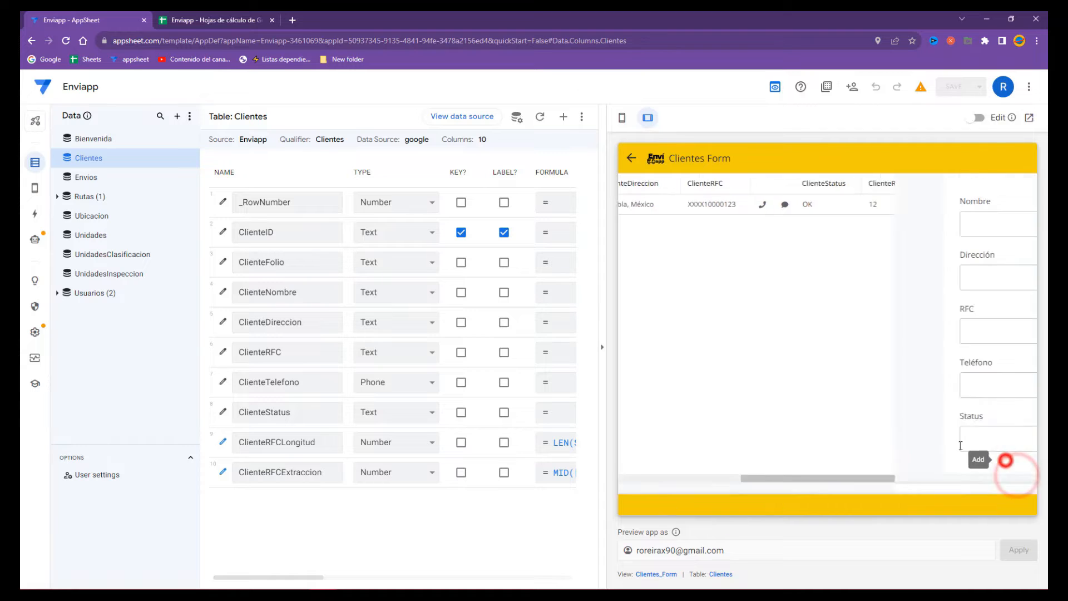
- Enter the new client's full name in Nombre
click(720, 228)
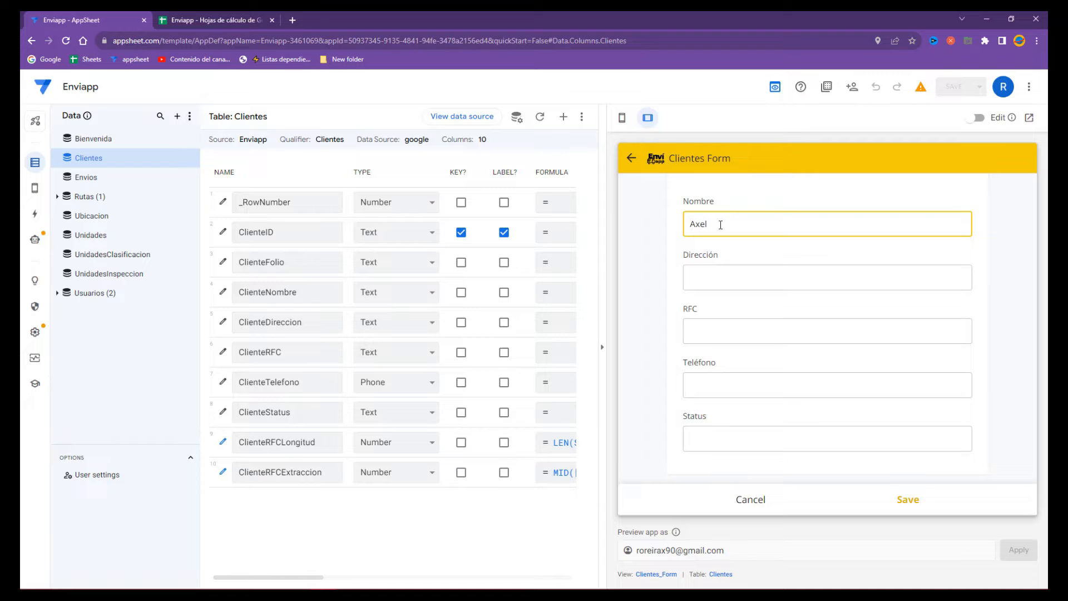
key(Tab)
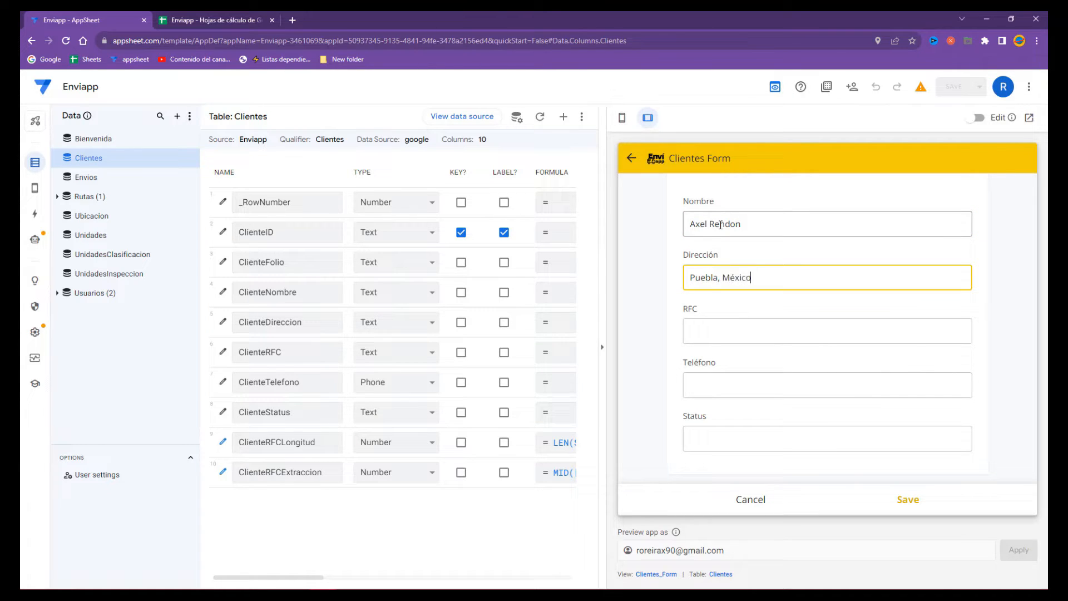
- Copy the existing client's RFC (E2) and phone (F2) into the form's RFC and Teléfono fields
click(245, 20)
click(413, 188)
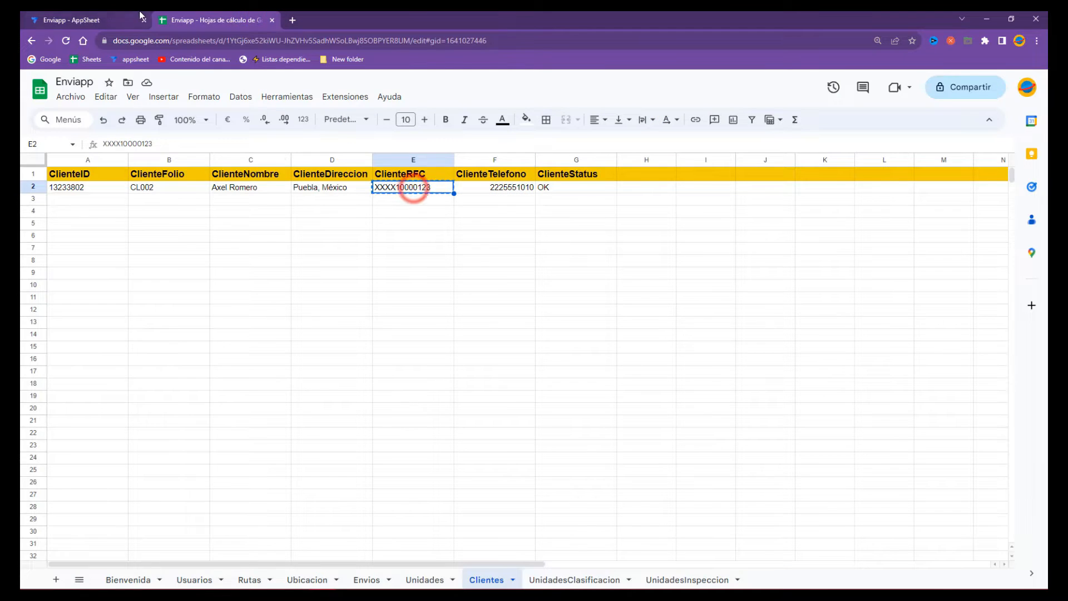
click(105, 17)
click(707, 331)
click(234, 20)
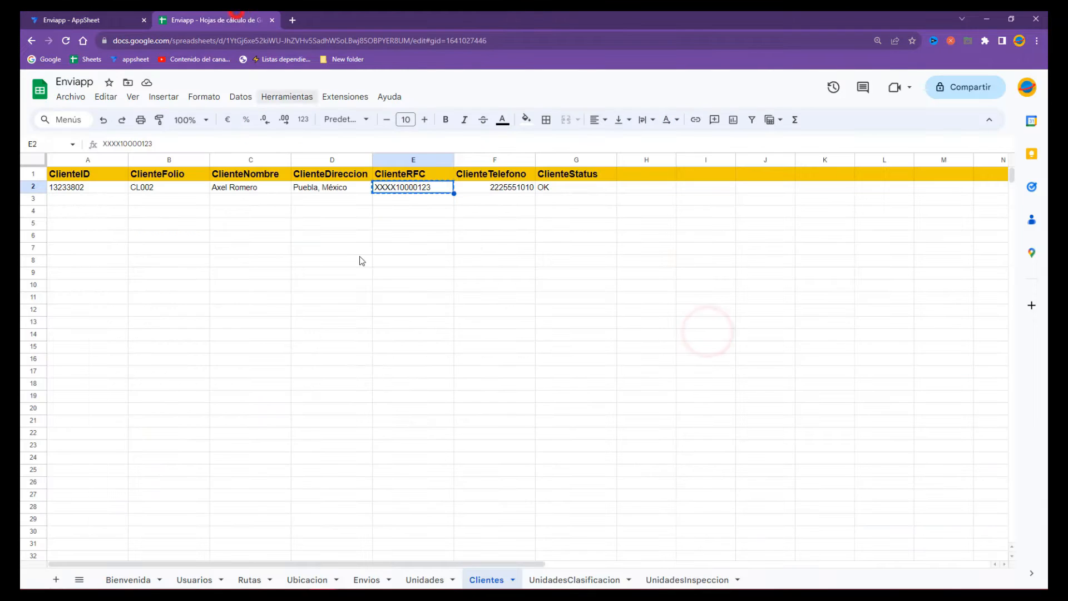
click(500, 188)
key(ctrl+c)
click(70, 17)
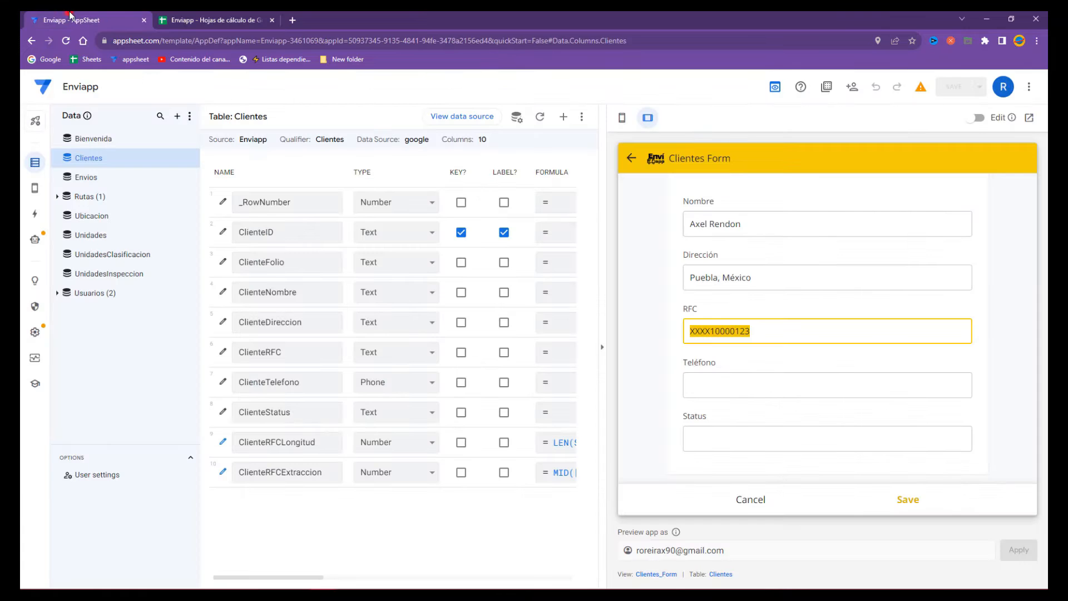
click(726, 380)
key(ctrl+v)
- Set Status to OK, save the client, and check the new row in the sheet
click(728, 437)
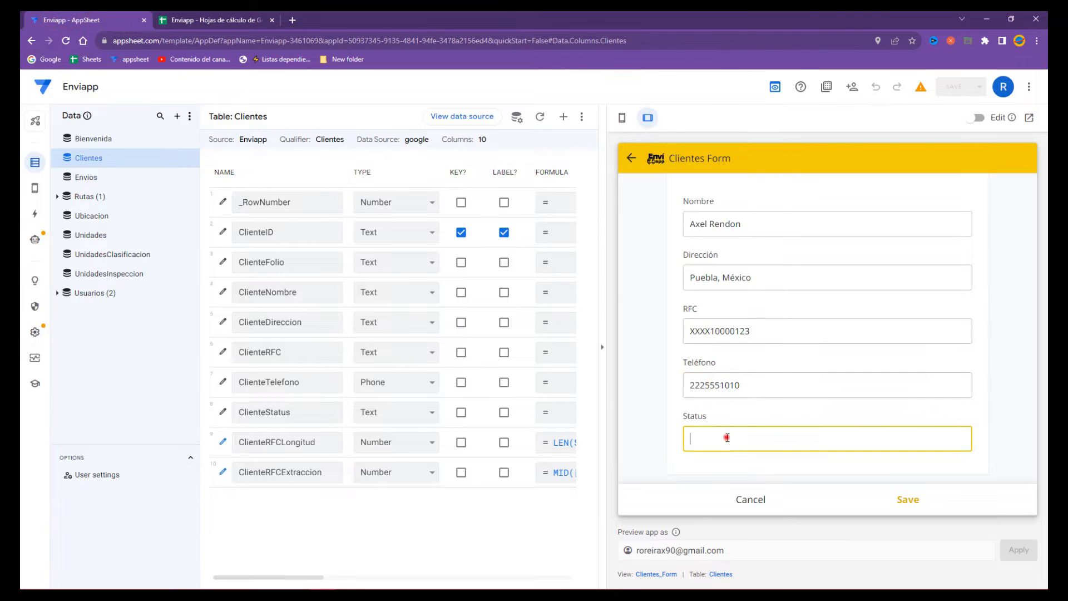
text(OK)
click(913, 502)
click(222, 18)
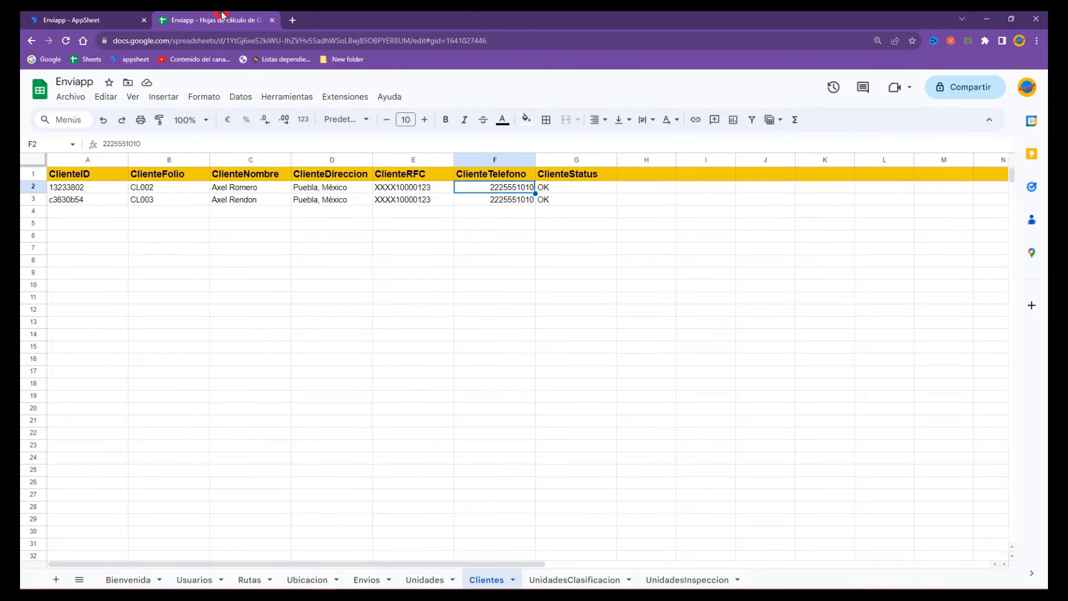
- Compare rows 2 and 3, checking the two clients' folios and details side by side
click(348, 258)
drag(549, 200, 67, 199)
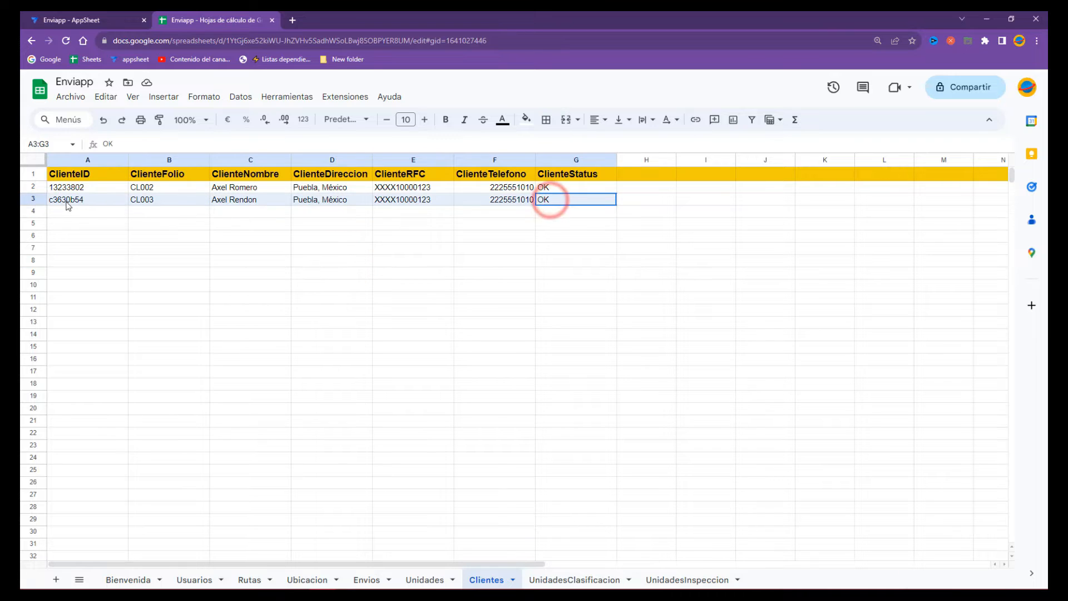
click(272, 188)
click(266, 201)
drag(266, 201, 551, 191)
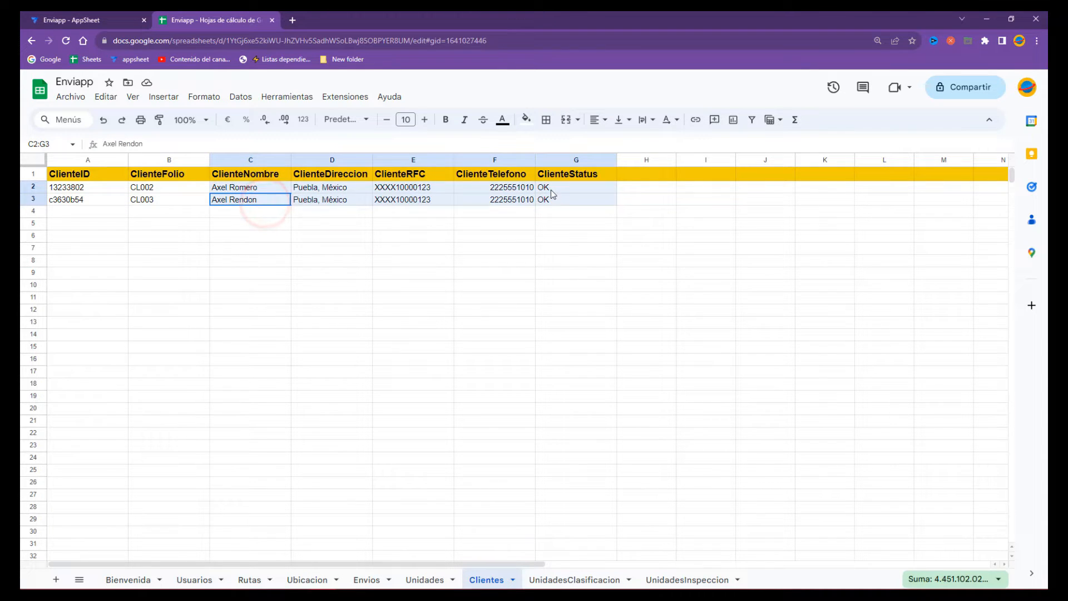
click(145, 188)
drag(146, 189, 82, 207)
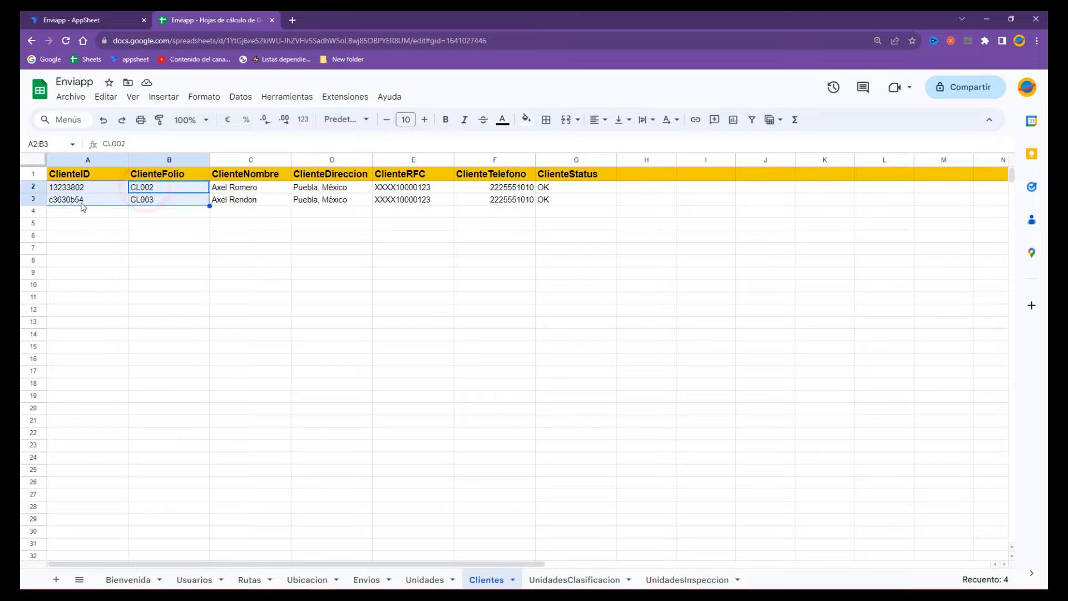
click(302, 207)
drag(257, 186, 554, 203)
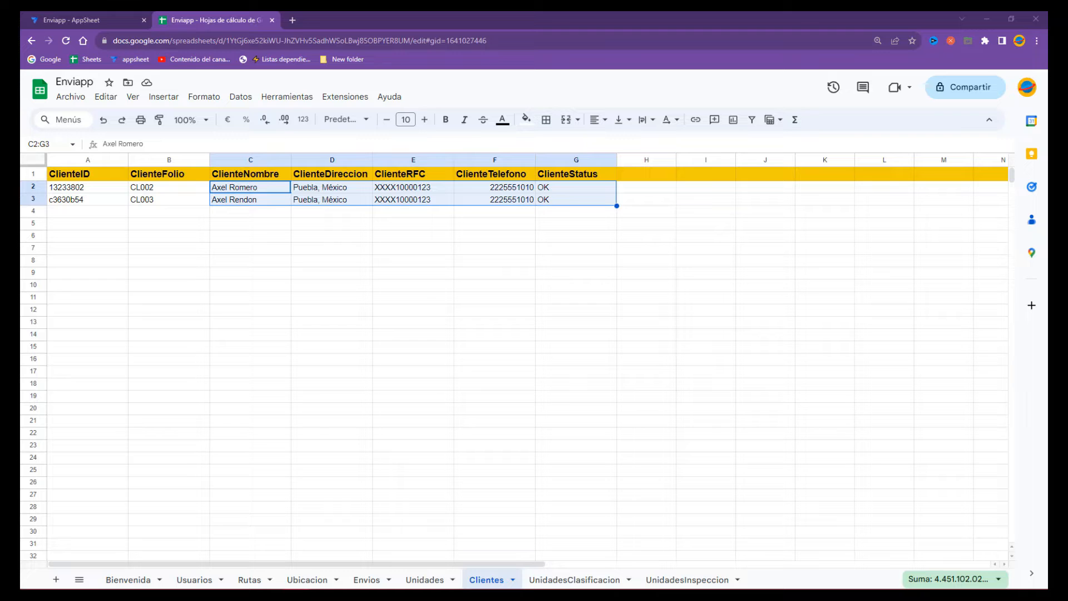
click(241, 214)
- Clear the duplicate client's row 3 and return to AppSheet
drag(584, 198, 45, 199)
key(Delete)
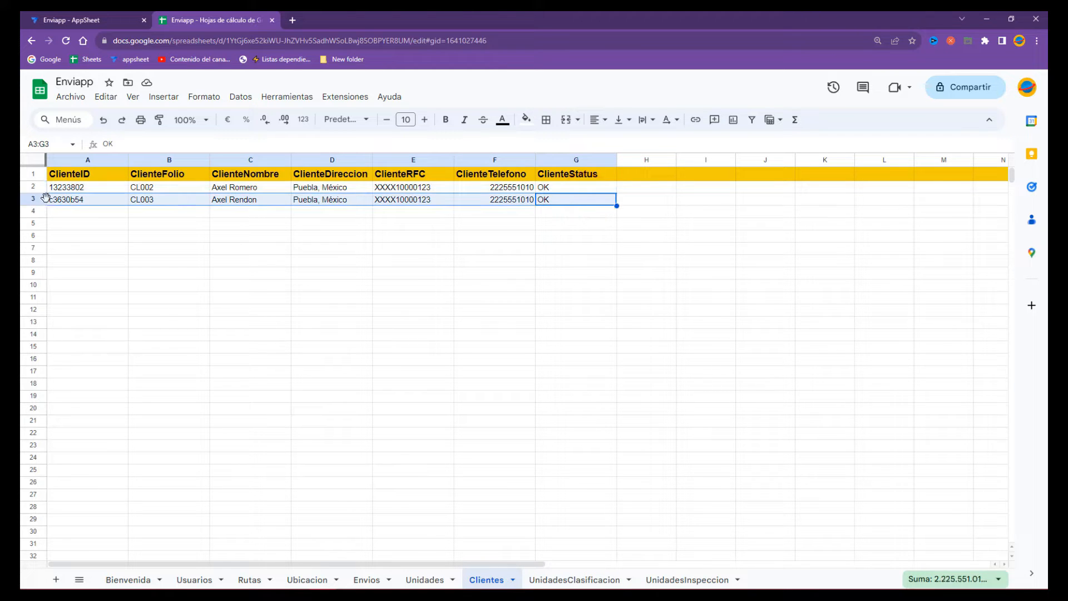
click(86, 20)
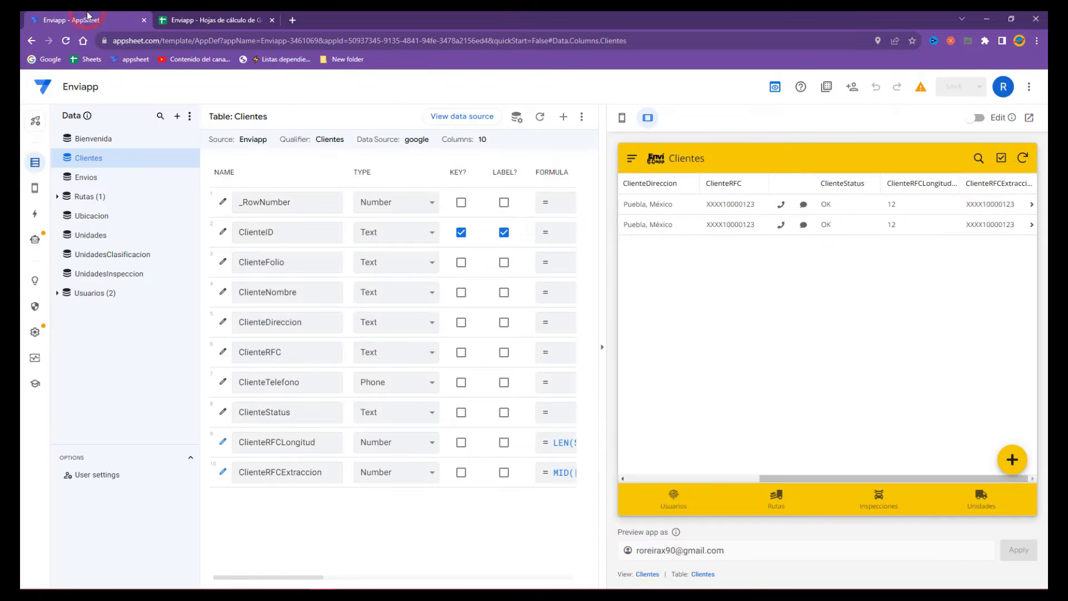
- Sync the preview down to one client and open ClienteTelefono's Data Validity settings
click(1021, 160)
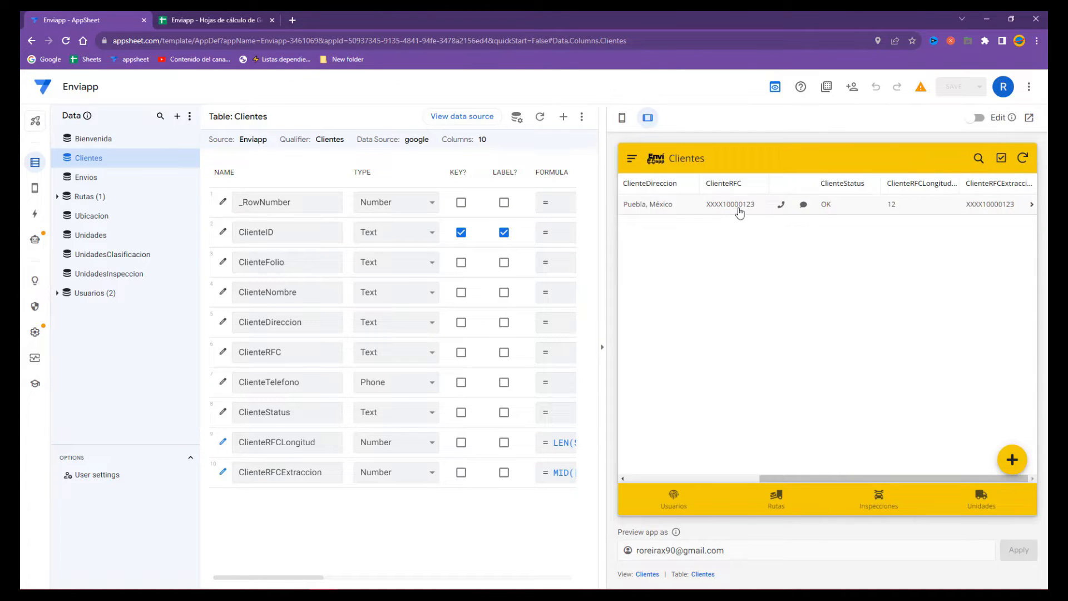
click(221, 383)
click(361, 436)
scroll(429, 384, down, 2)
- Delete the phone column's Invalid value error message and save the app
click(554, 389)
triple_click(589, 169)
key(BackSpace)
click(772, 554)
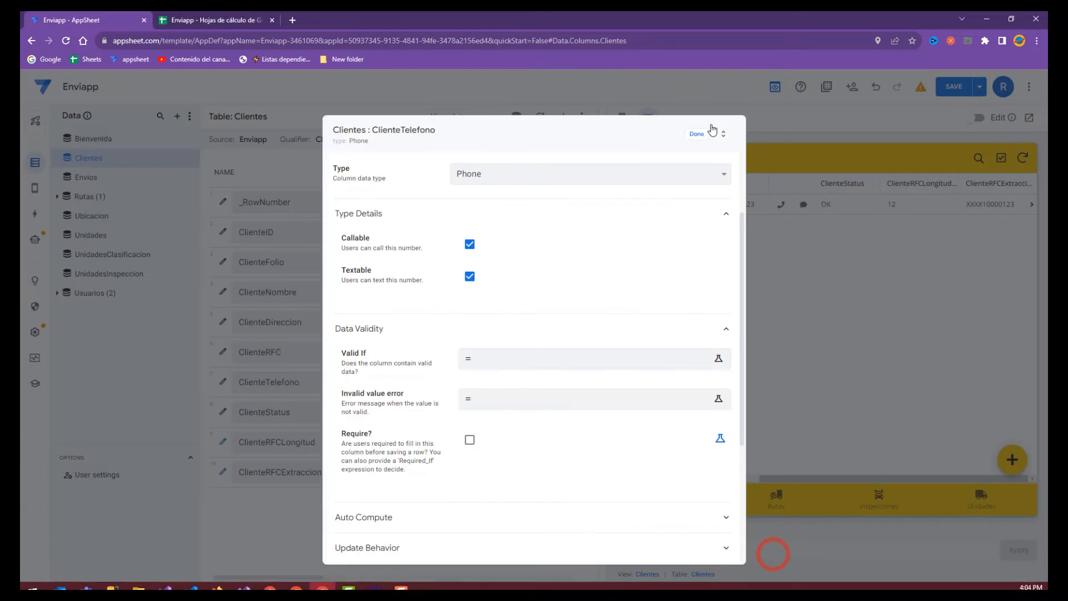
click(696, 133)
click(955, 86)
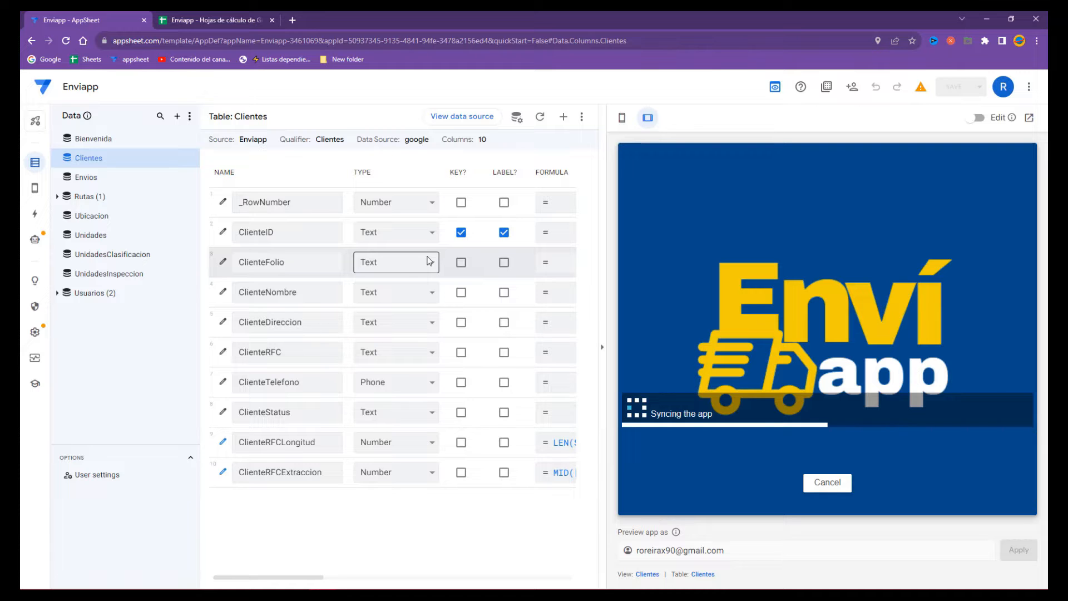
- Draft an AND( CONTEXT("View") = ... ) expression in ClienteTelefono's Valid If
click(223, 381)
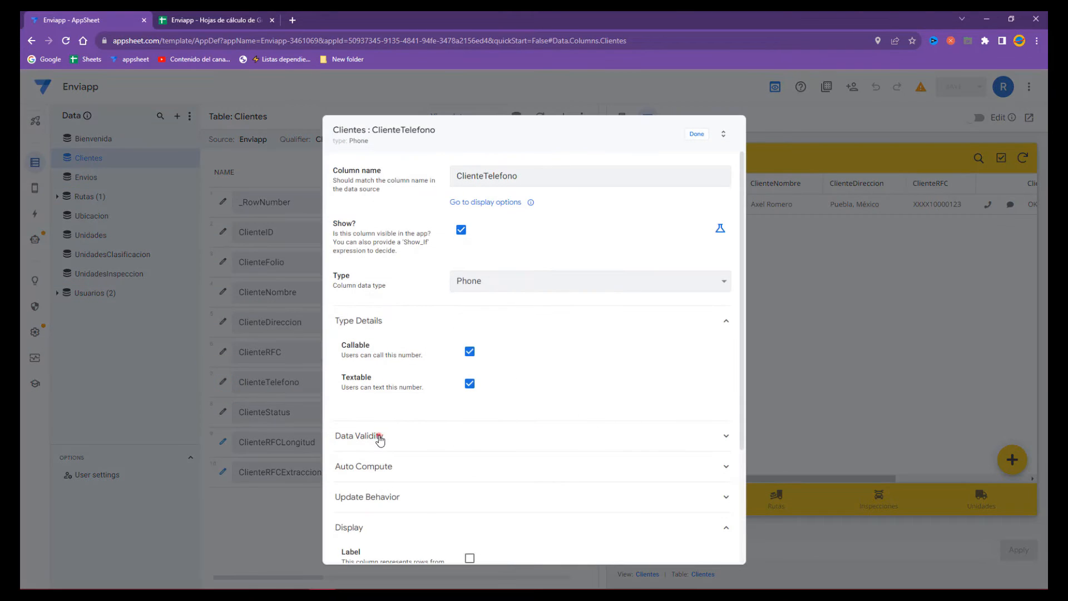
click(378, 437)
click(459, 466)
click(416, 182)
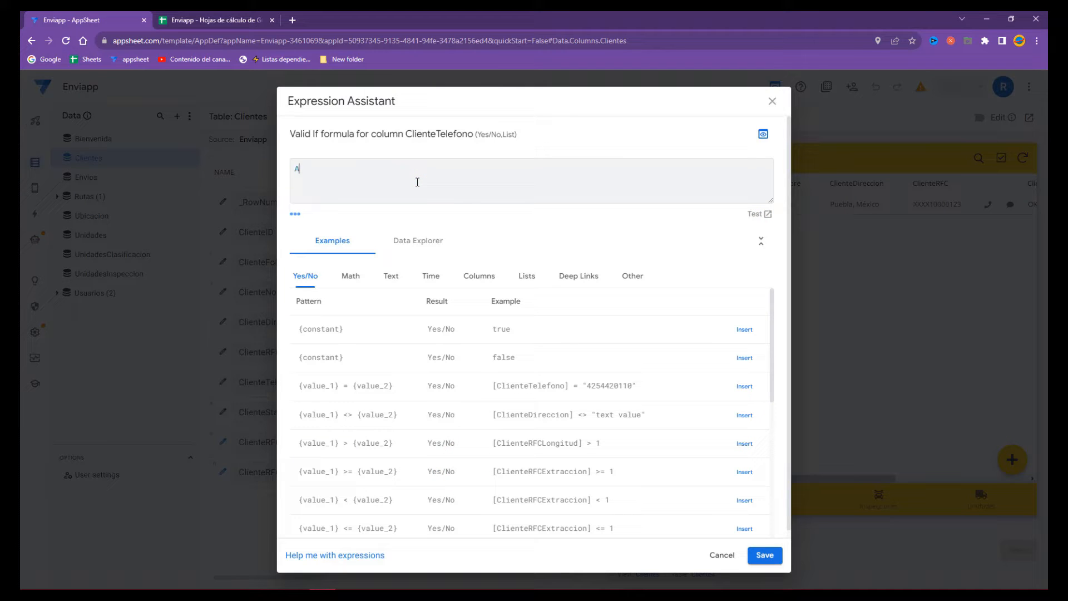
key(BackSpace)
key(BackSpace)
text(AND)
key(Return)
text(()
key(Return)
key(Return)
click(417, 182)
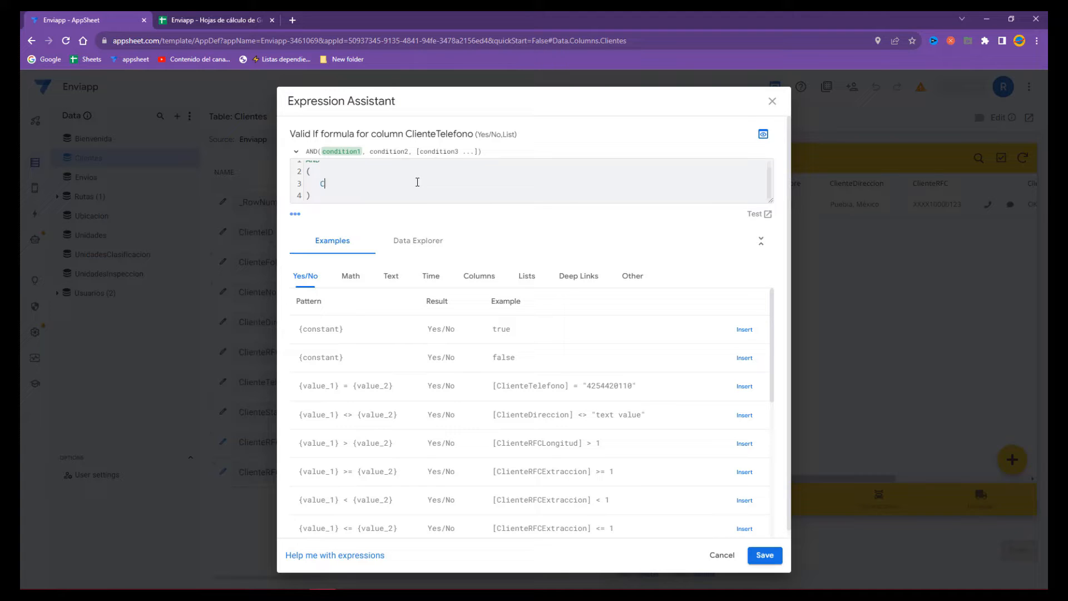
text(CONTEXT("View") =)
- Discard the draft, leaving Valid If empty, and open a new client form in the preview
click(350, 195)
key(ctrl+a)
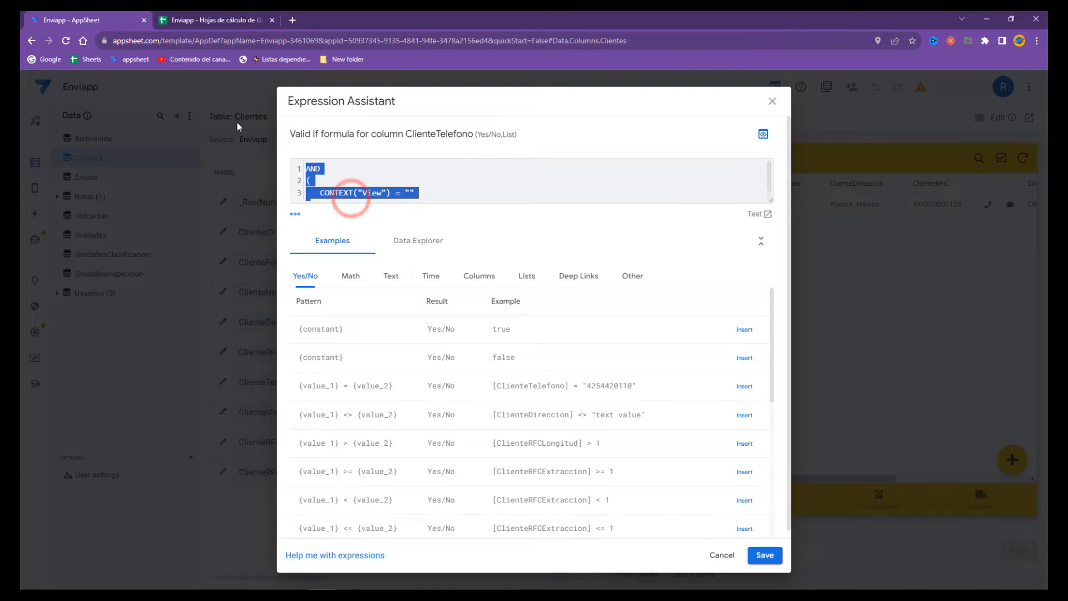
key(BackSpace)
click(764, 555)
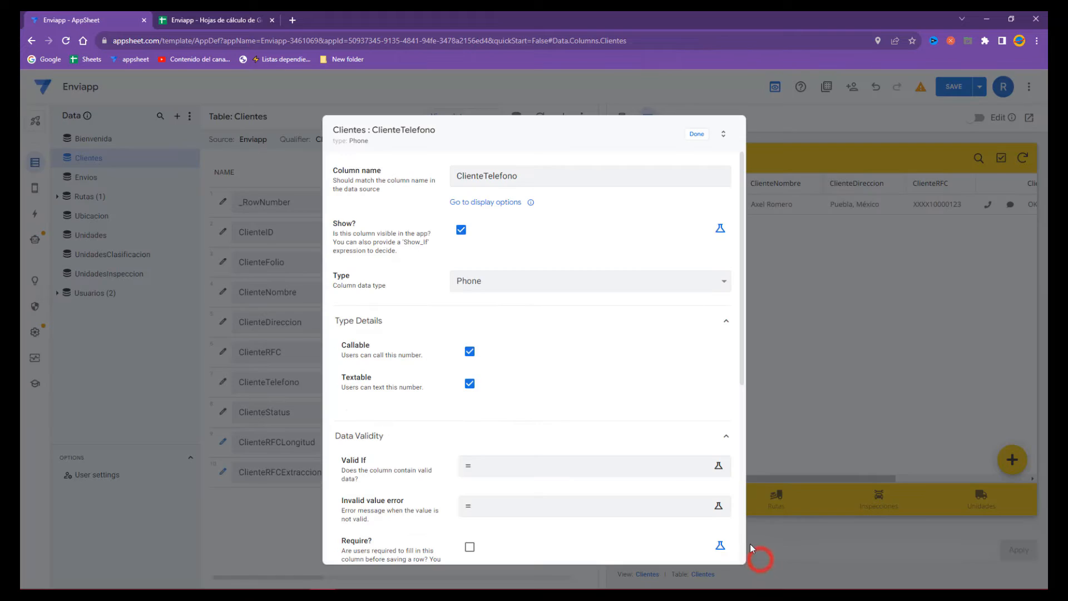
click(705, 135)
click(1008, 457)
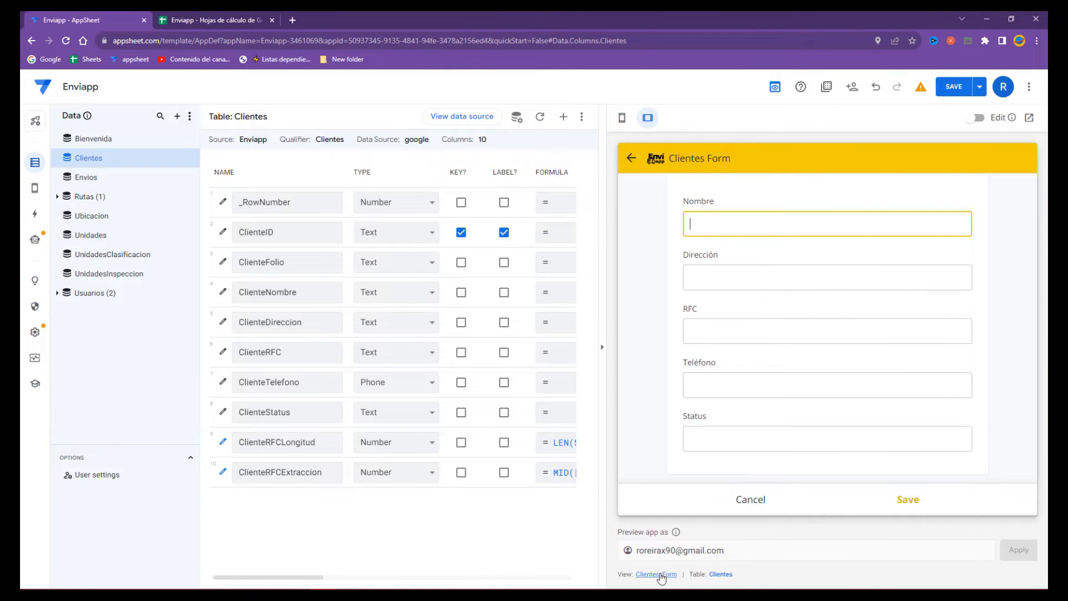
- Paste the CONTEXT("View") condition into ClienteTelefono's Valid If, comparing it to "Clientes_Form"
click(223, 382)
click(376, 433)
click(495, 468)
click(378, 183)
key(ctrl+v)
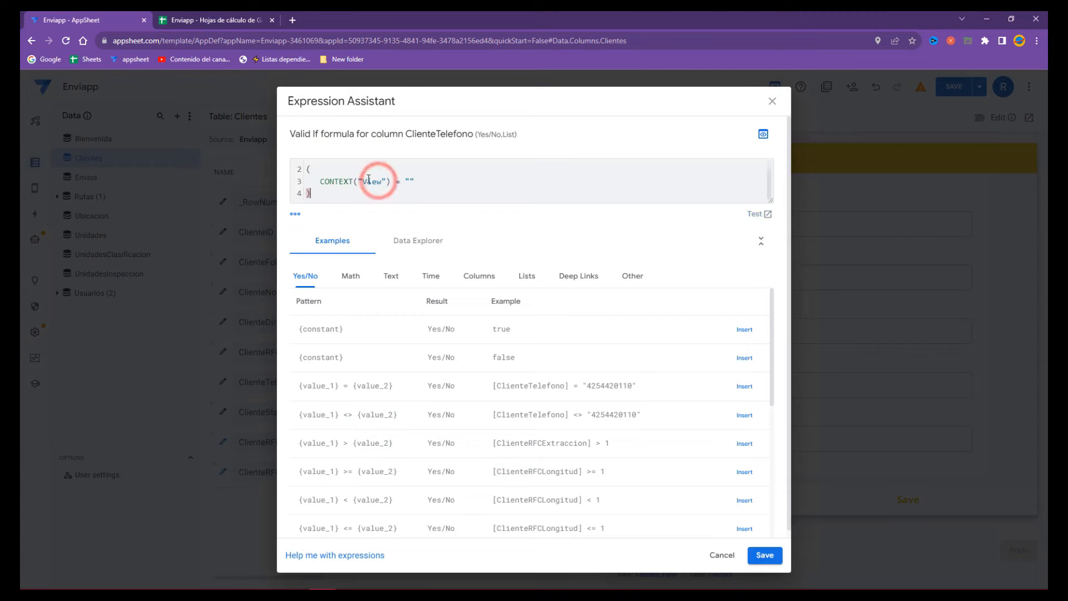
click(412, 182)
text(Clientres)
key(BackSpace)
key(BackSpace)
text(s_Form)
click(481, 182)
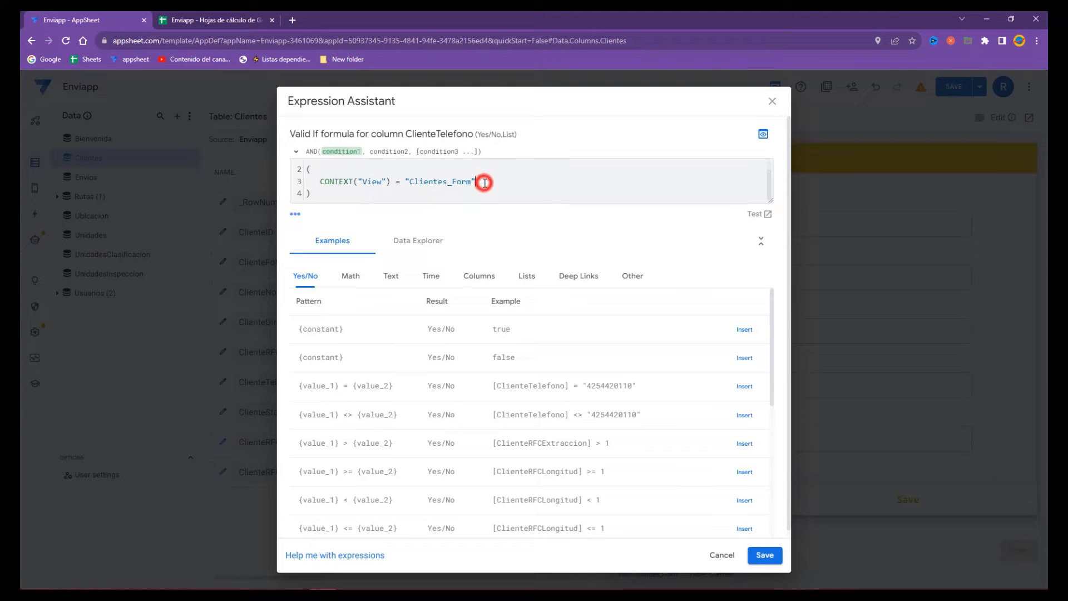
key(Return)
text(,)
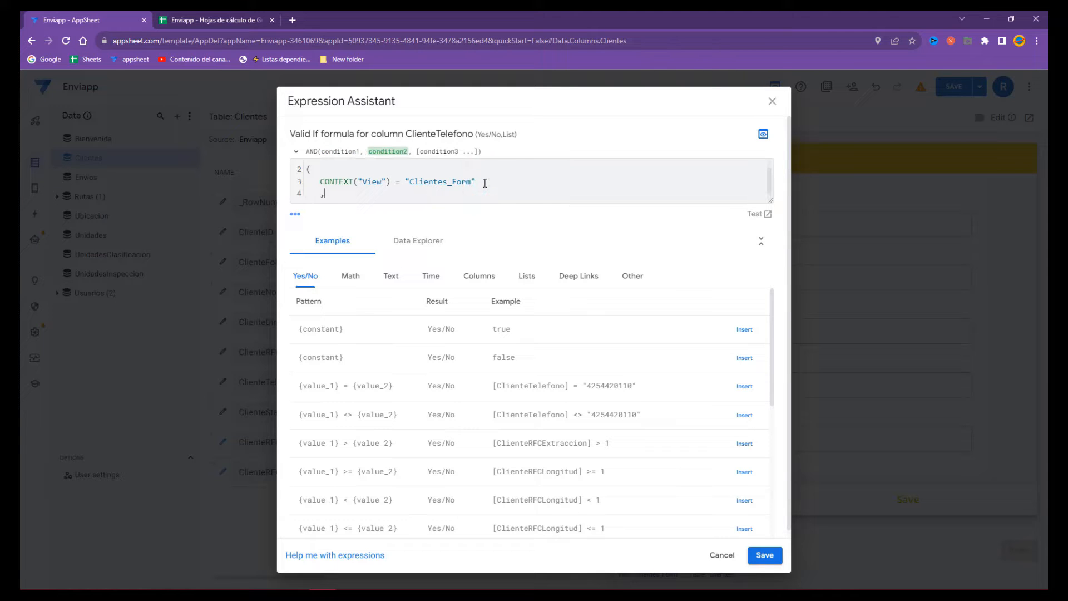
- Add the COUNT(SELECT( )) duplicate-check scaffold on separate lines, then view the Clientes sheet
click(768, 197)
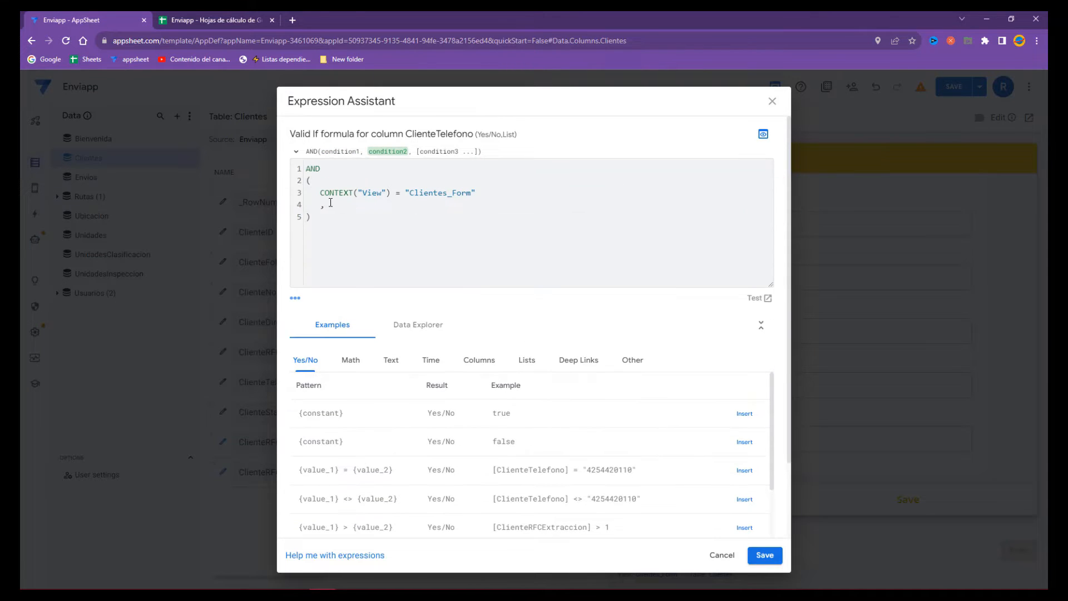
click(312, 178)
click(309, 217)
click(337, 208)
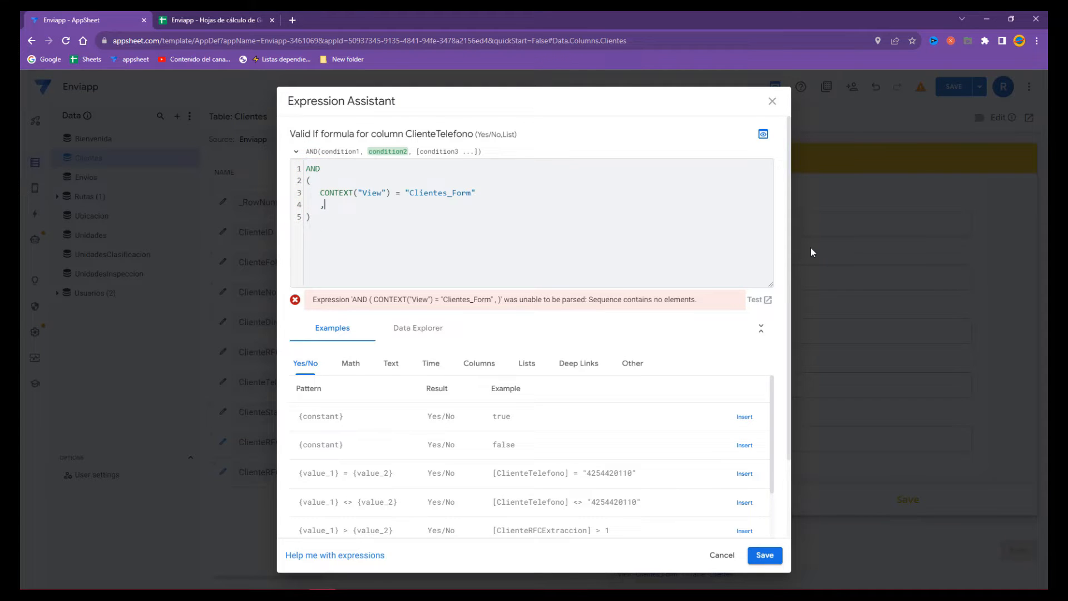
text(CONTEXT)
text(()
key(Return)
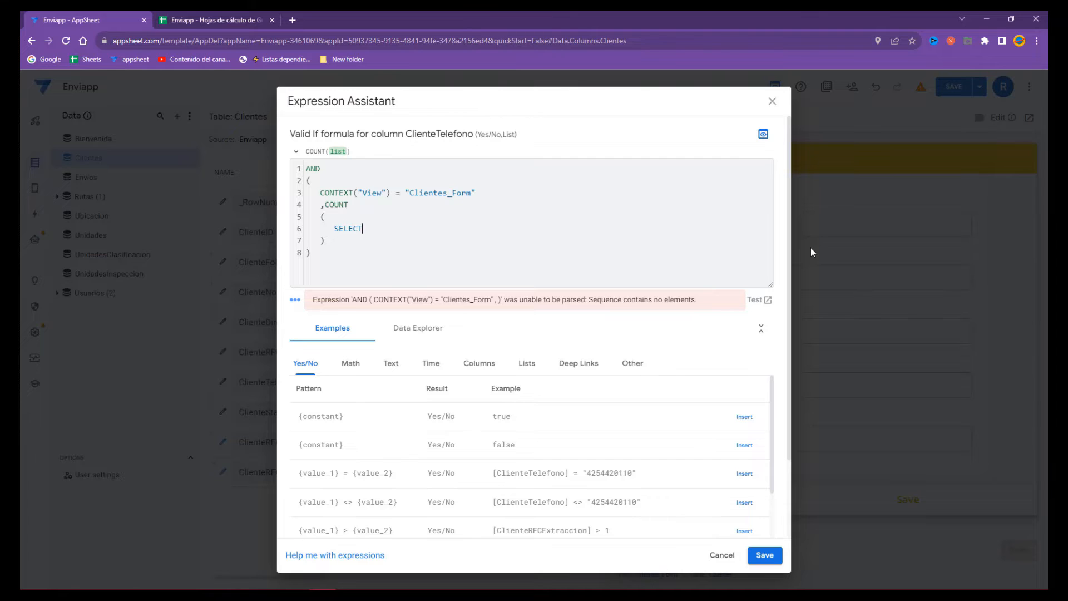
text(()
key(Return)
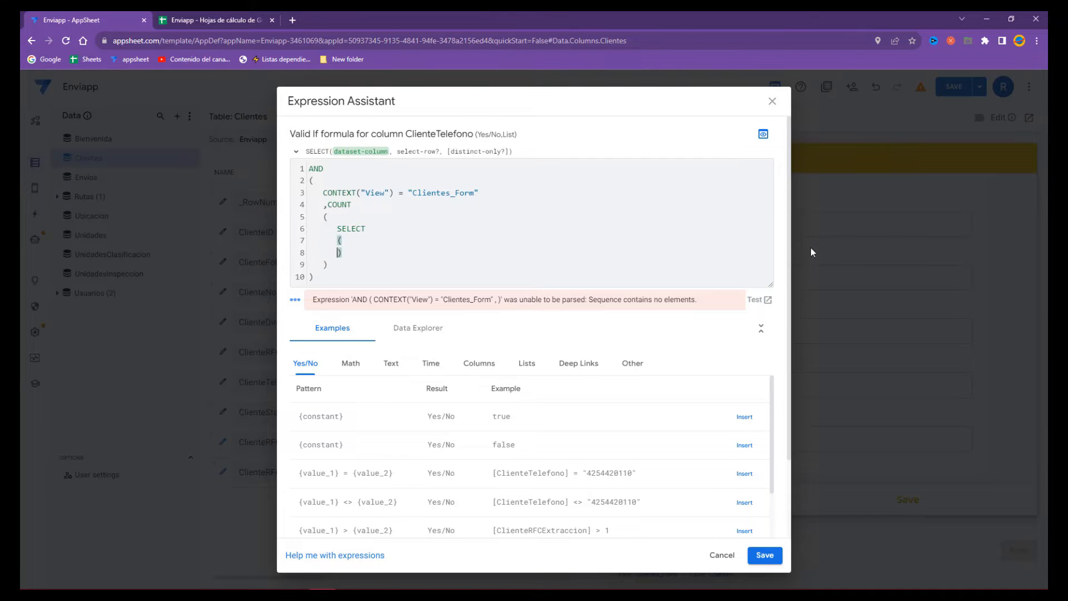
key(BackSpace)
key(BackSpace)
key(BackSpace)
key(BackSpace)
drag(770, 286, 780, 357)
click(349, 254)
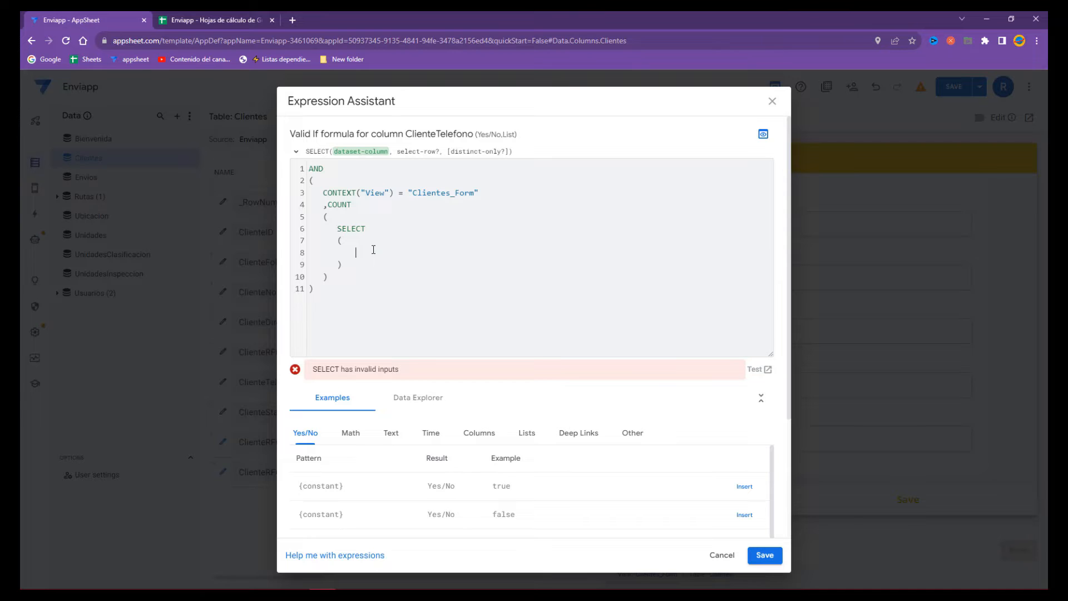
click(216, 20)
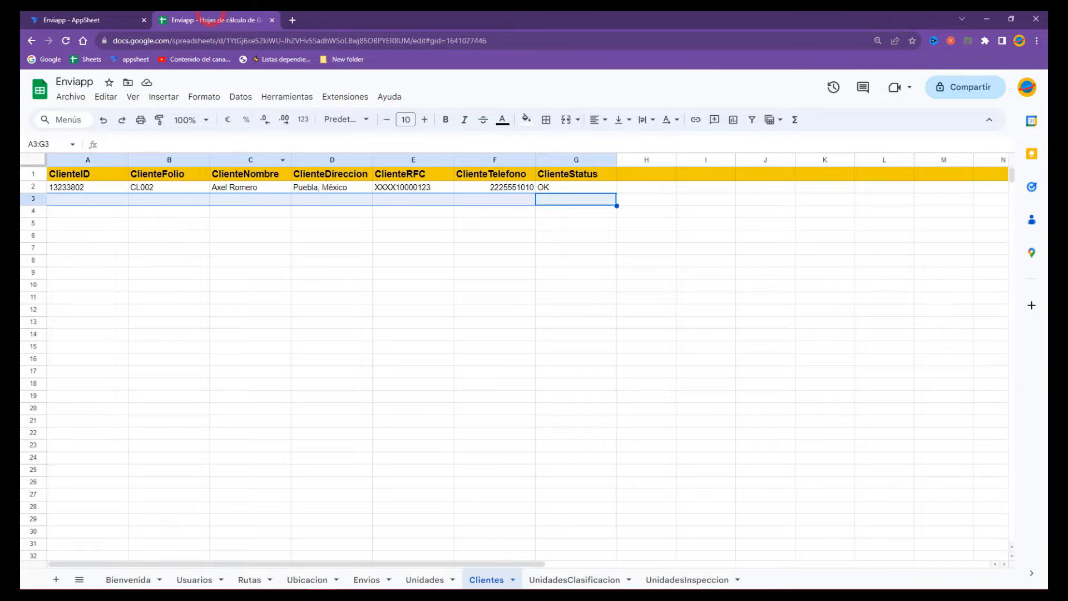
- Make Clientes[ClienteNombre] the column that SELECT lists, and start a new AND() line
click(66, 19)
text(Clientres)
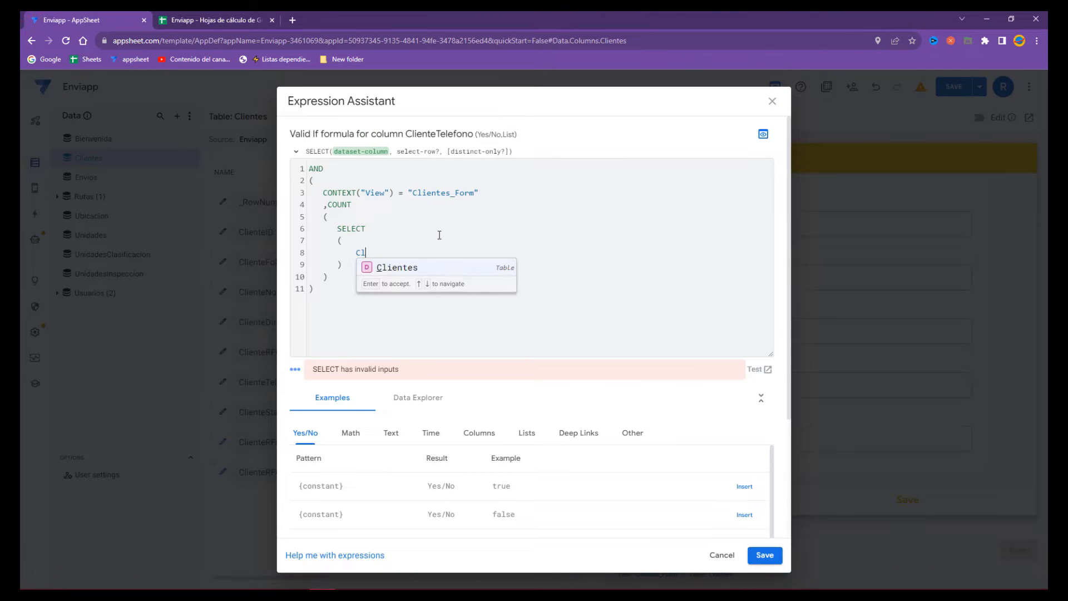
key(BackSpace)
key(BackSpace)
key(BackSpace)
text(es[)
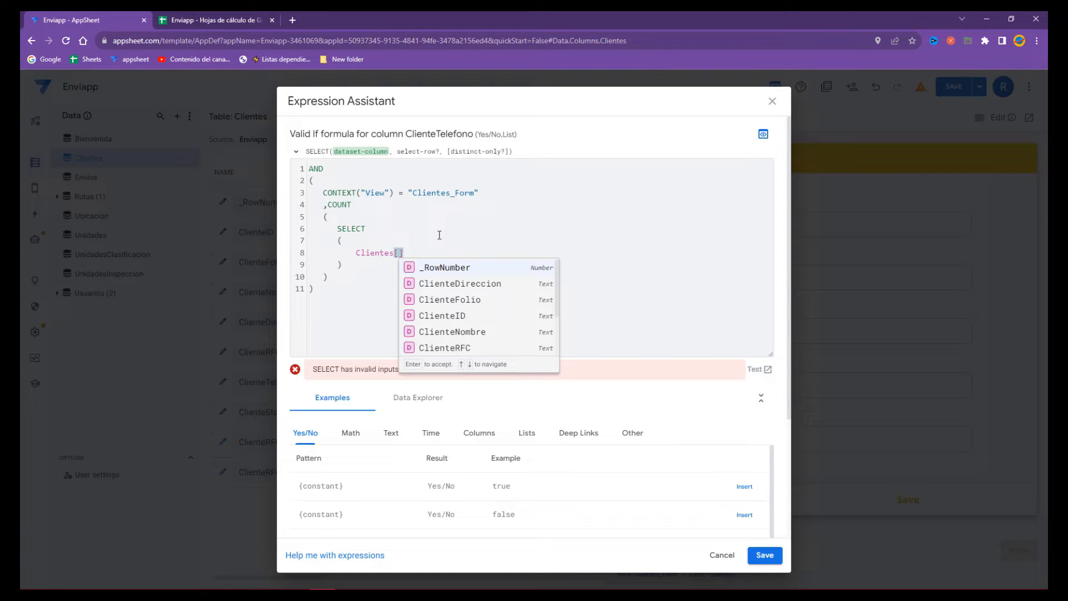
text(Clien)
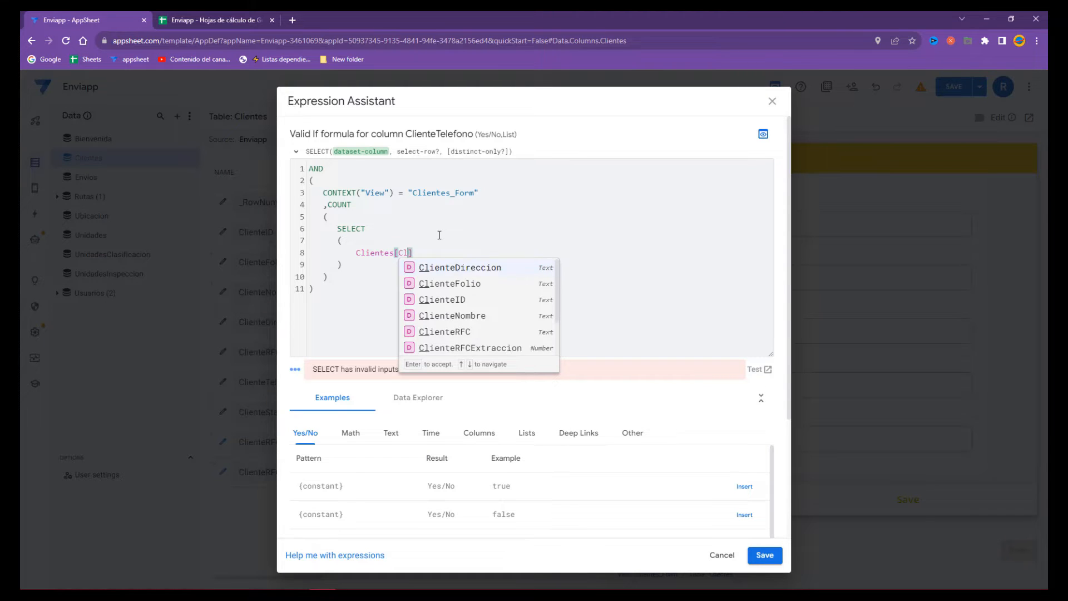
text(teNom)
click(477, 264)
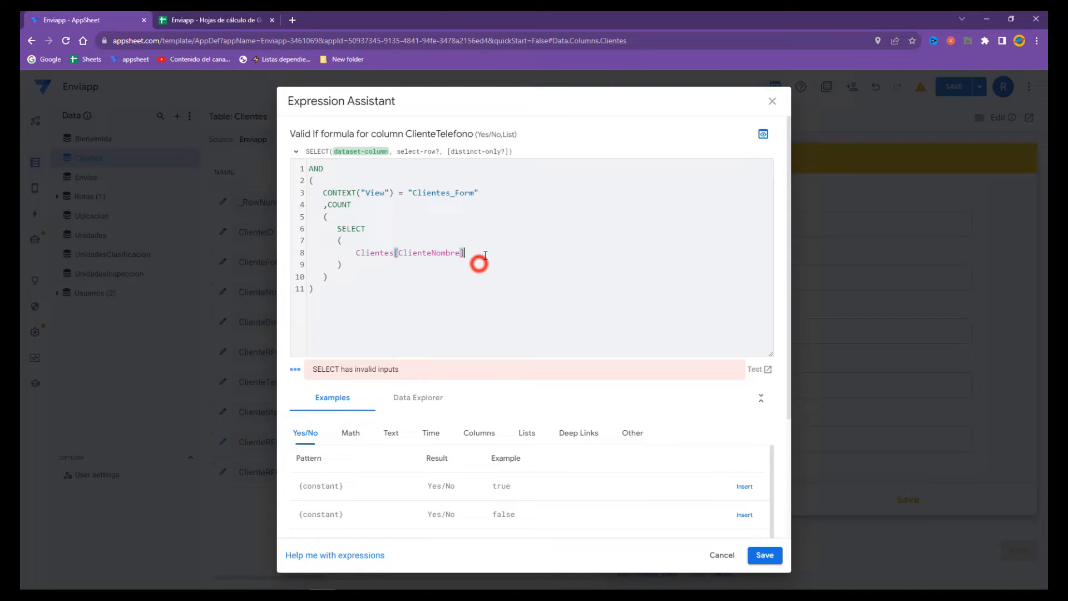
key(Return)
text(,)
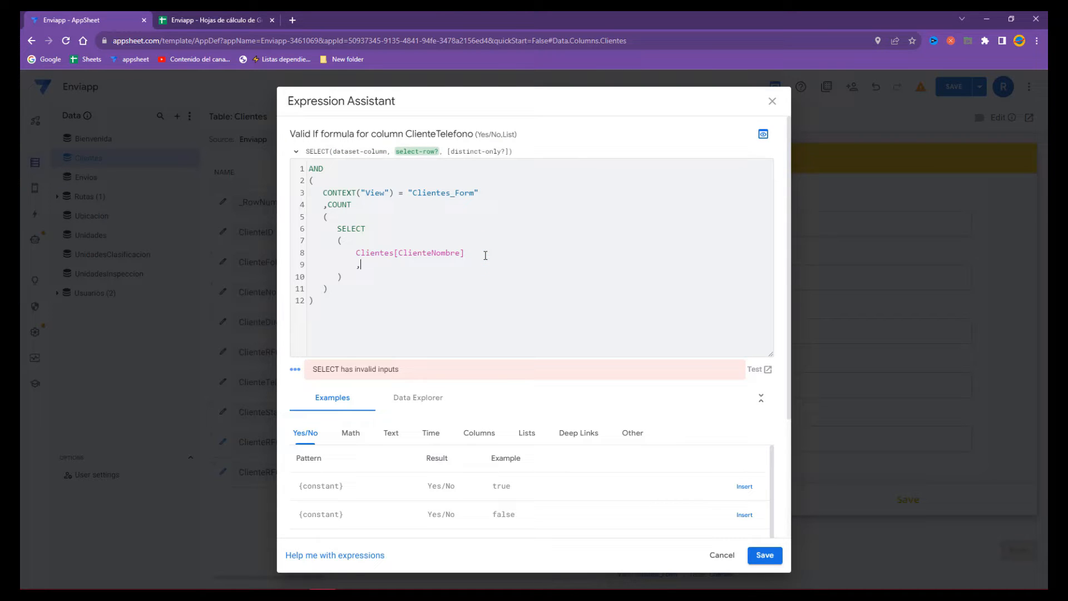
text(AND)
text(()
key(Return)
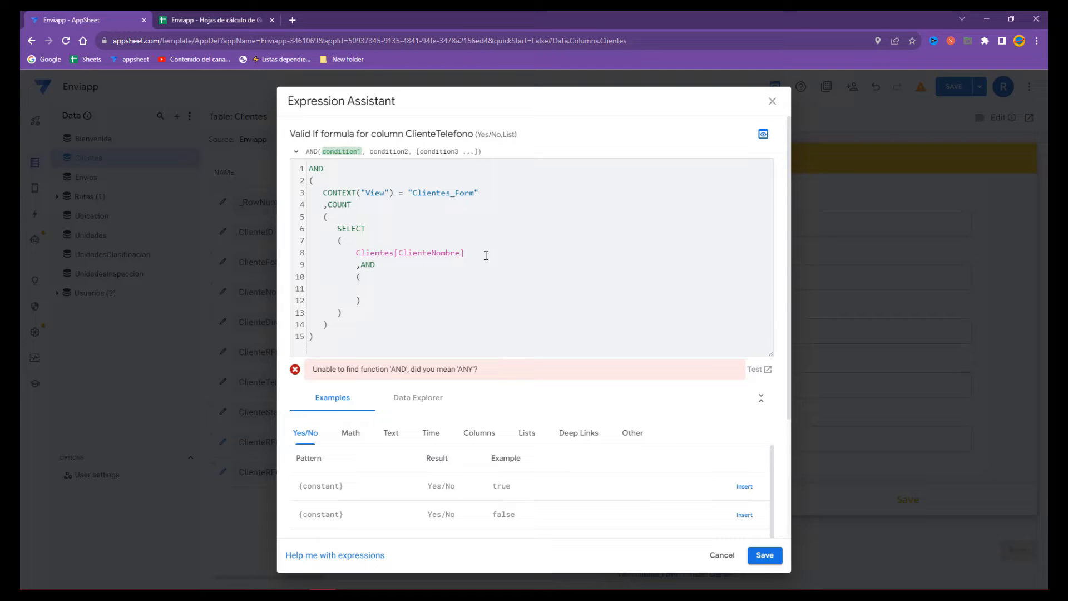
- Replace the stray AND block with the condition [_THISROW].[ClienteTelefono] = [ClienteTelefono]
drag(359, 301, 361, 265)
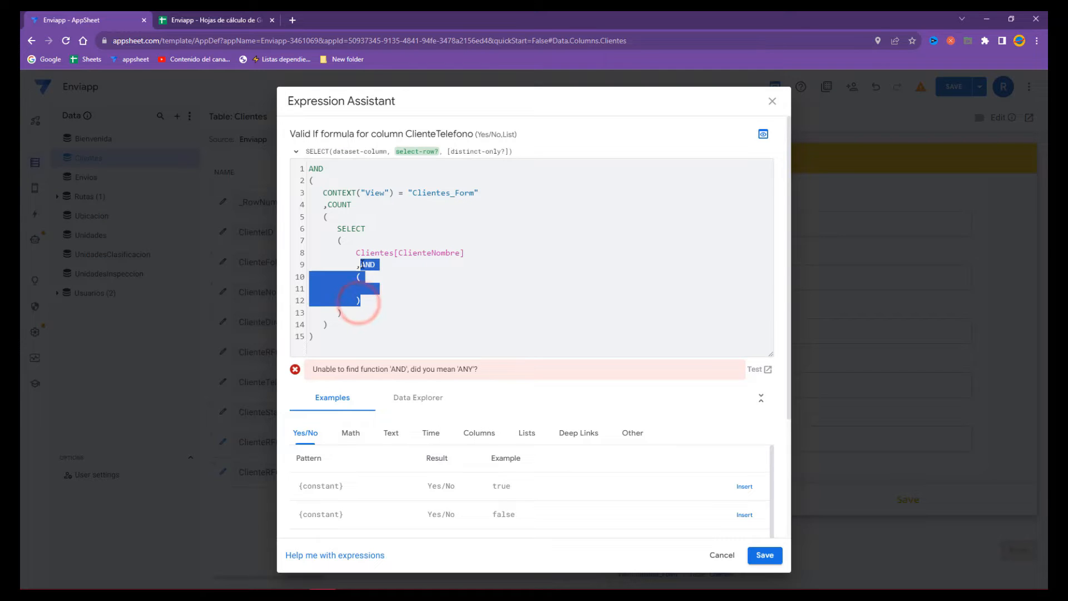
key(BackSpace)
text([_)
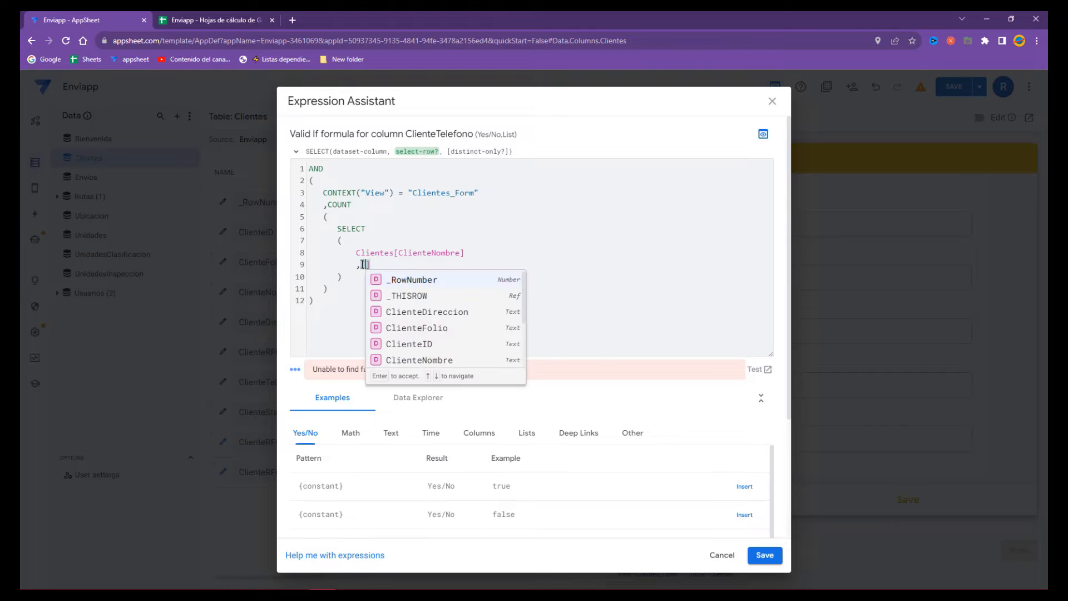
text(THI)
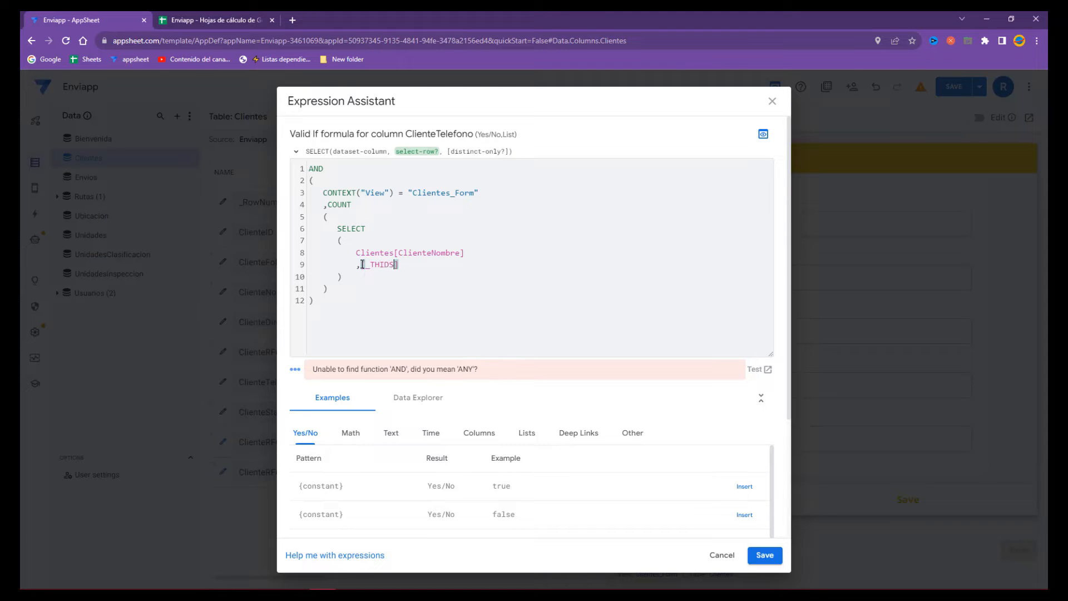
click(429, 278)
text(.)
text([Clien)
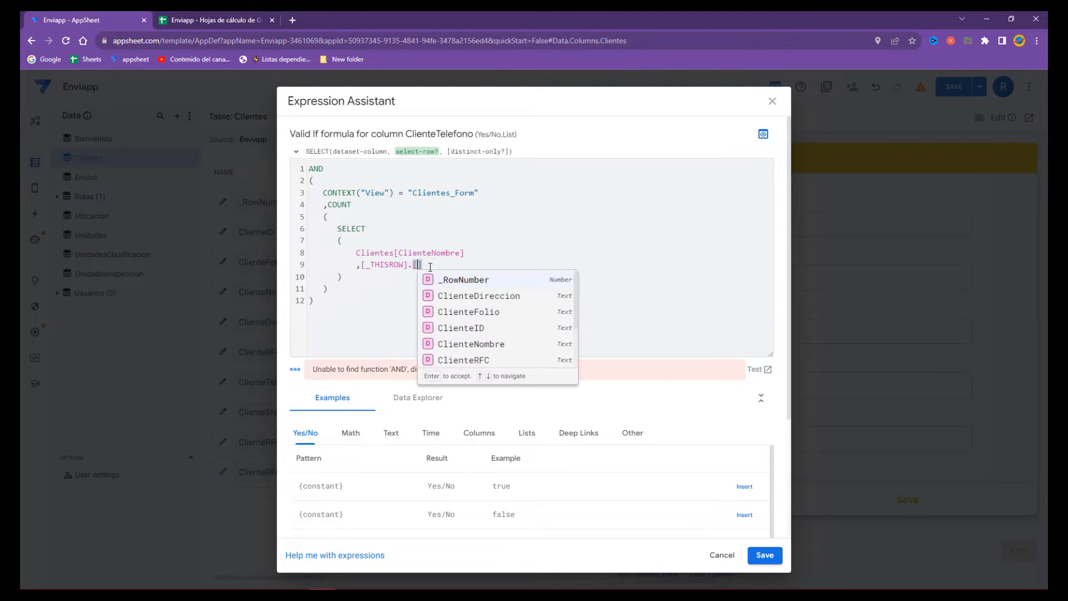
text(te)
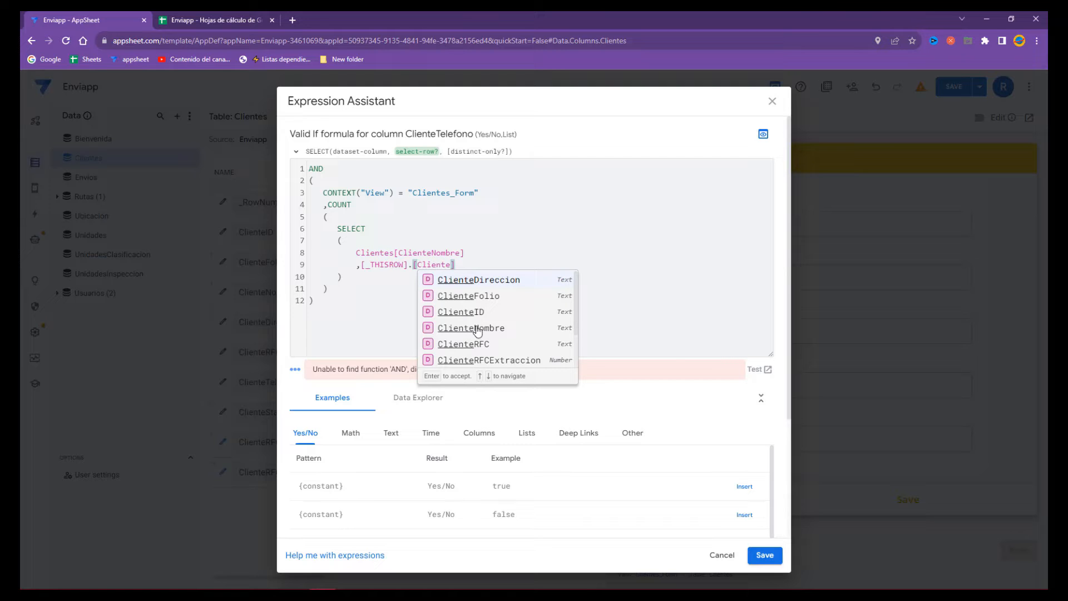
text(Tel)
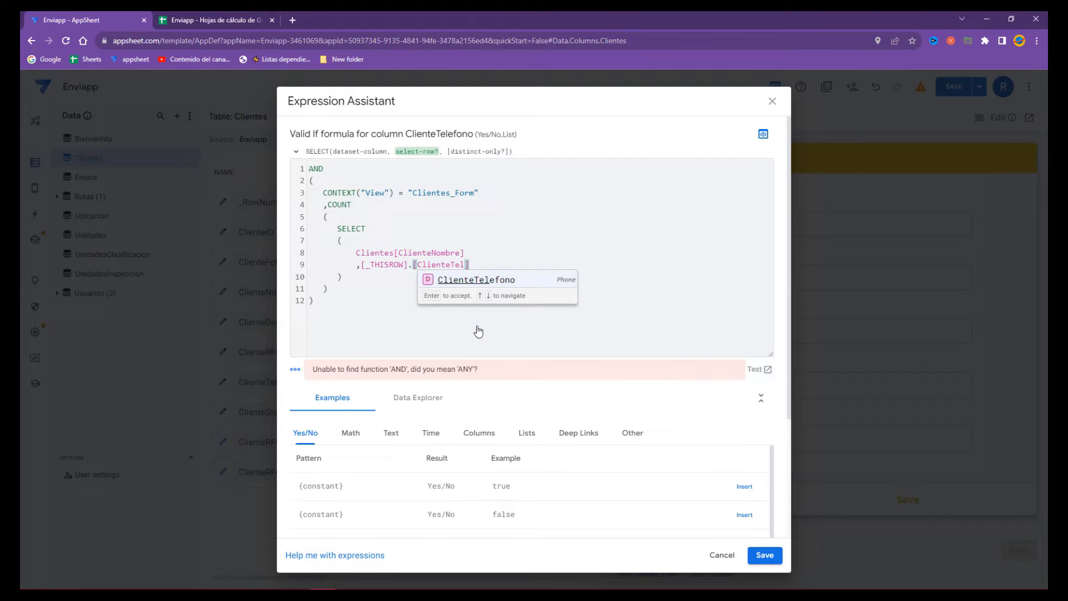
click(497, 280)
text(= [[)
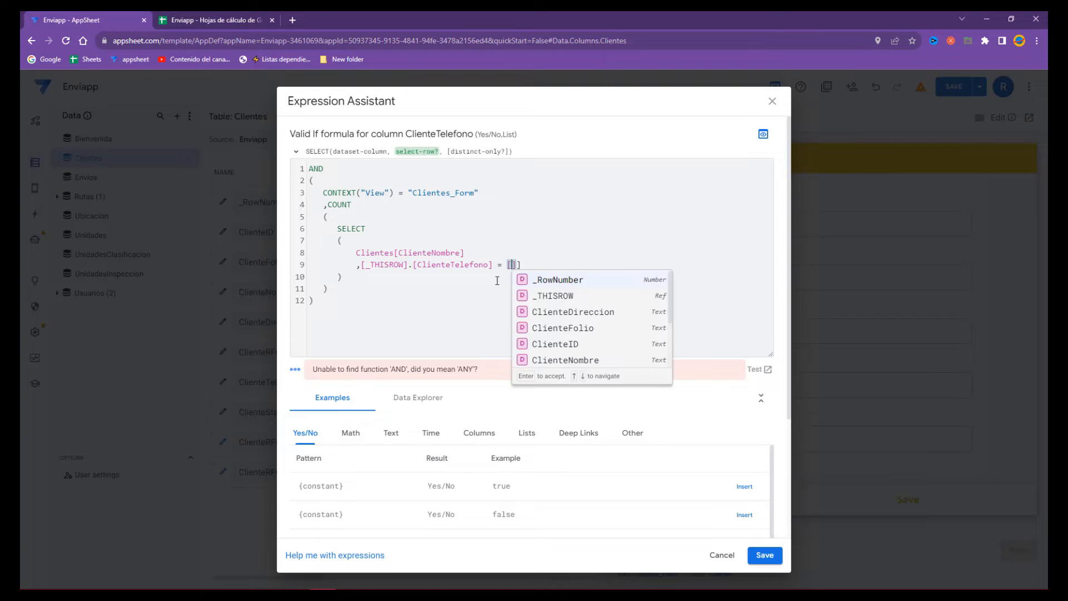
key(BackSpace)
text(].[ClienteTe)
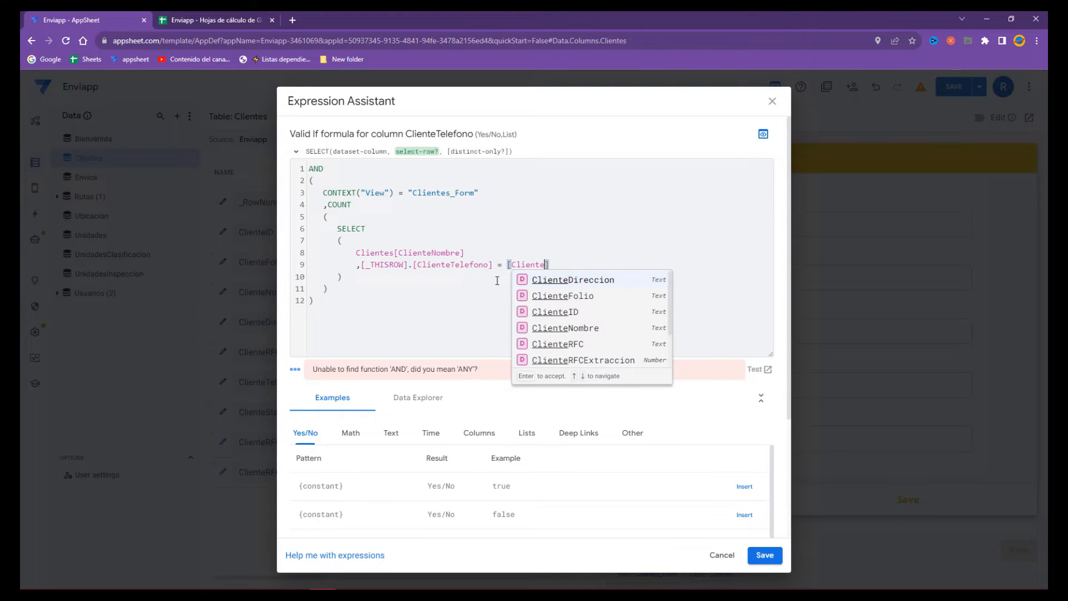
click(533, 278)
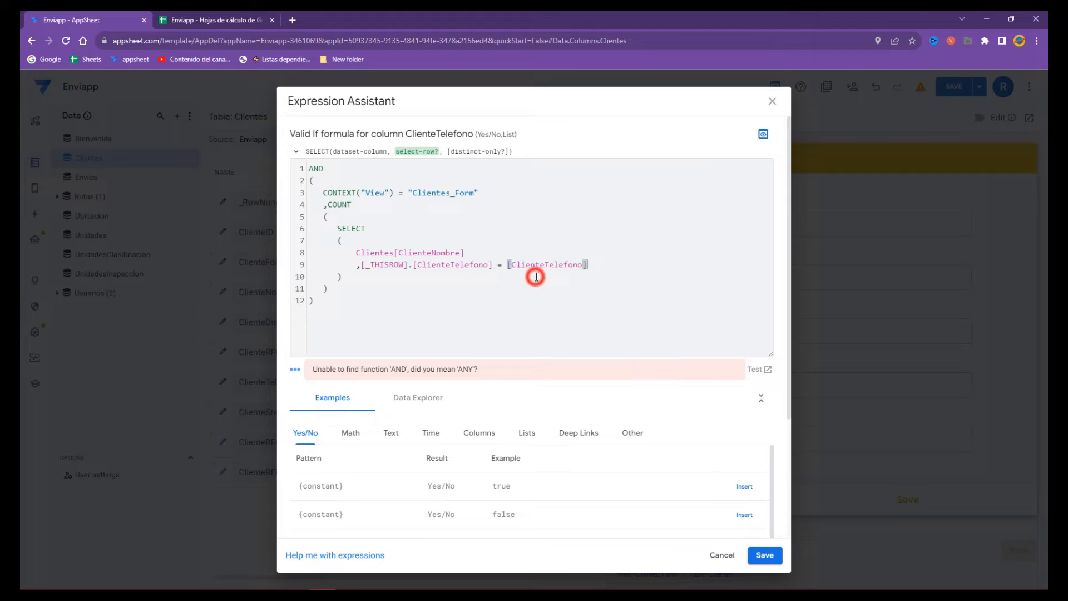
- Review the completed Valid If formula and save it
click(374, 287)
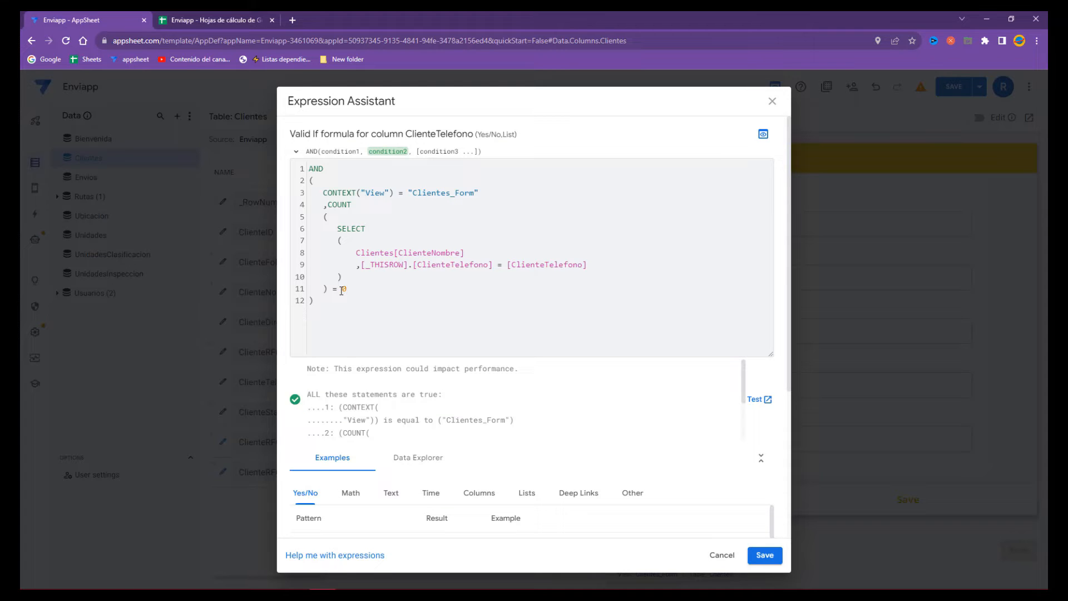
click(367, 291)
drag(345, 305, 272, 153)
click(764, 555)
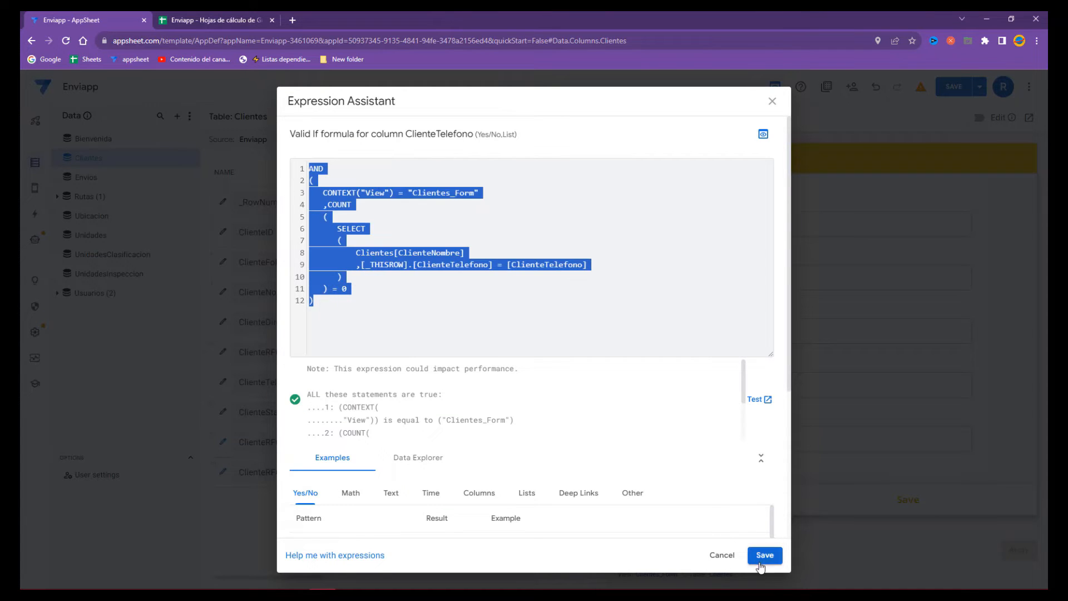
- Set the phone's invalid-value message to 'Este número teléfono ya esta ligado a un cliente' and save the app
click(505, 507)
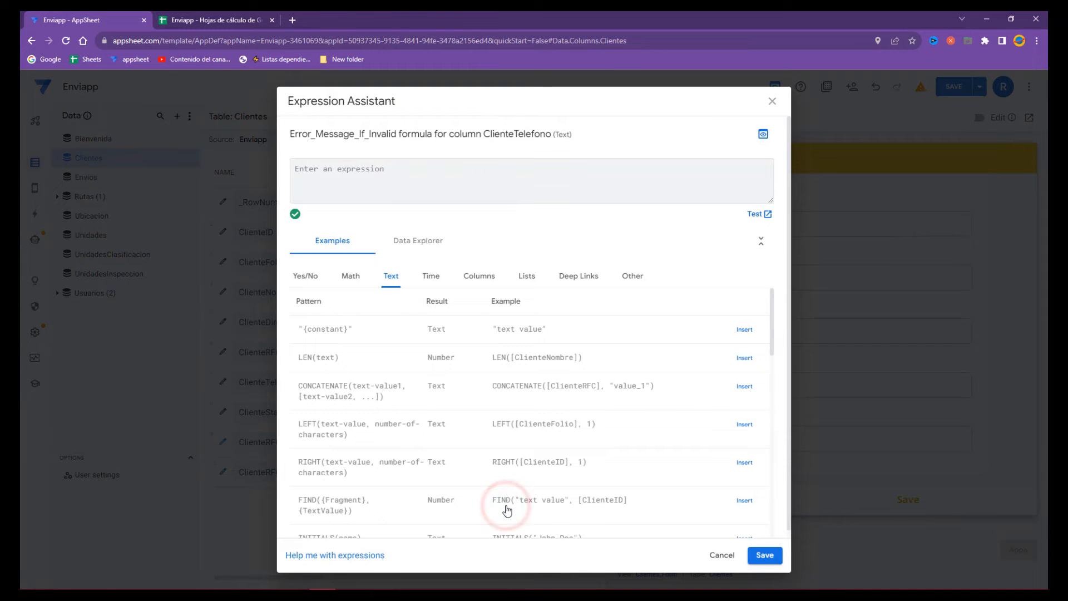
text("")
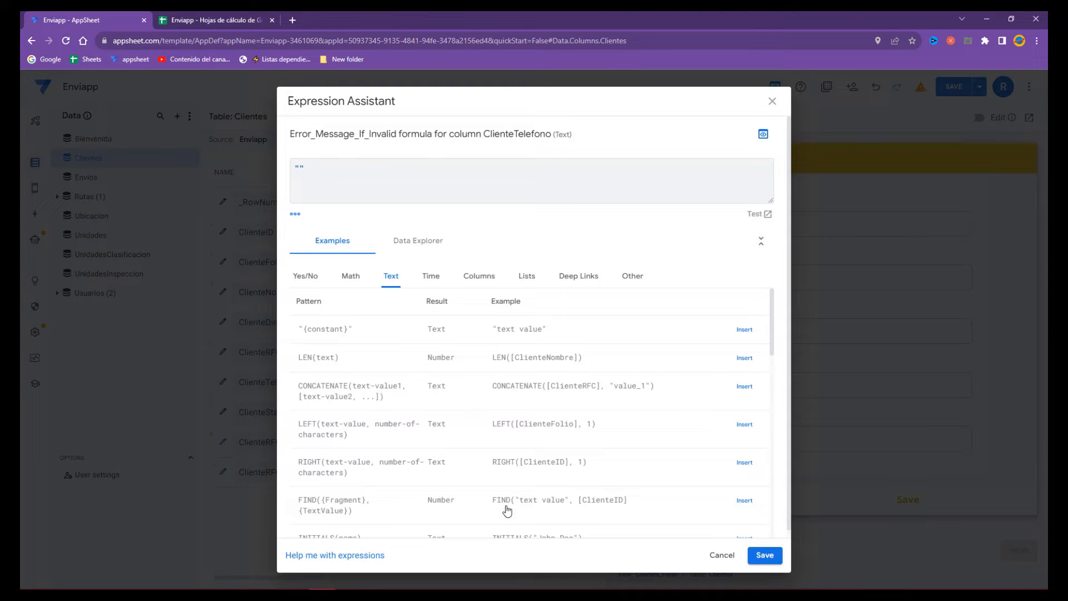
text(Este número teléfono ya esta loi)
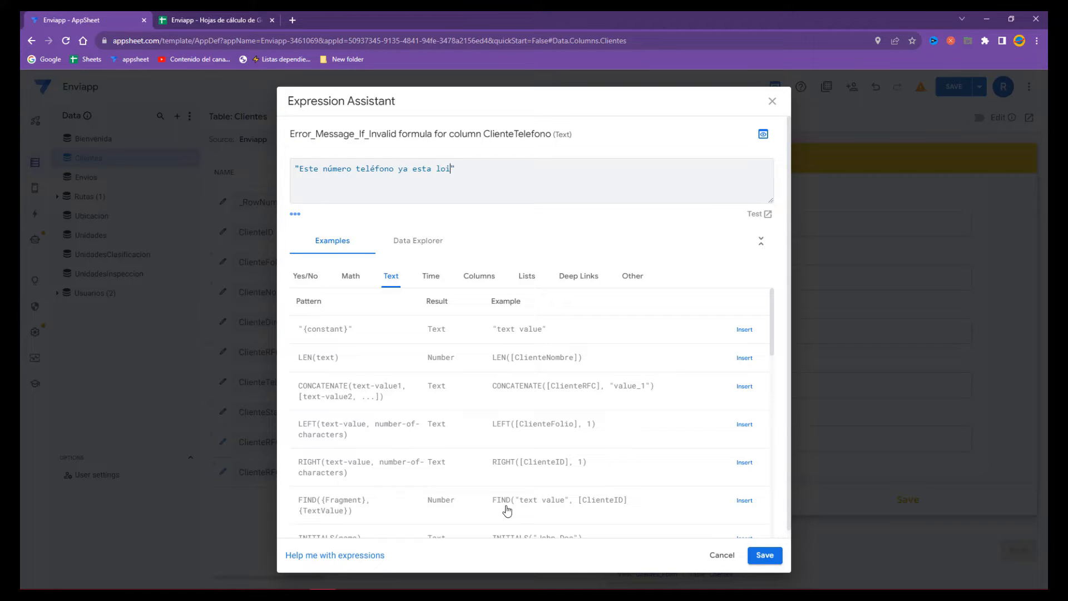
text(ado a un cliente)
click(761, 555)
click(695, 135)
click(948, 92)
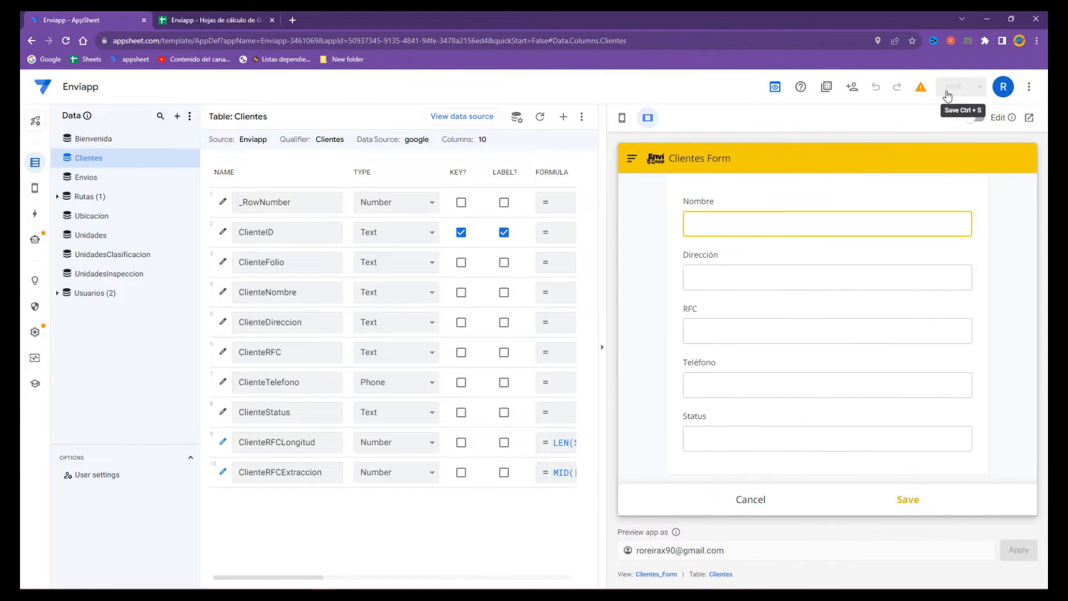
- Fill the Clientes Form with a client name, address 'Puebla, México', and the RFC copied from sheet row 2
text(Romero)
key(Tab)
text(Pue)
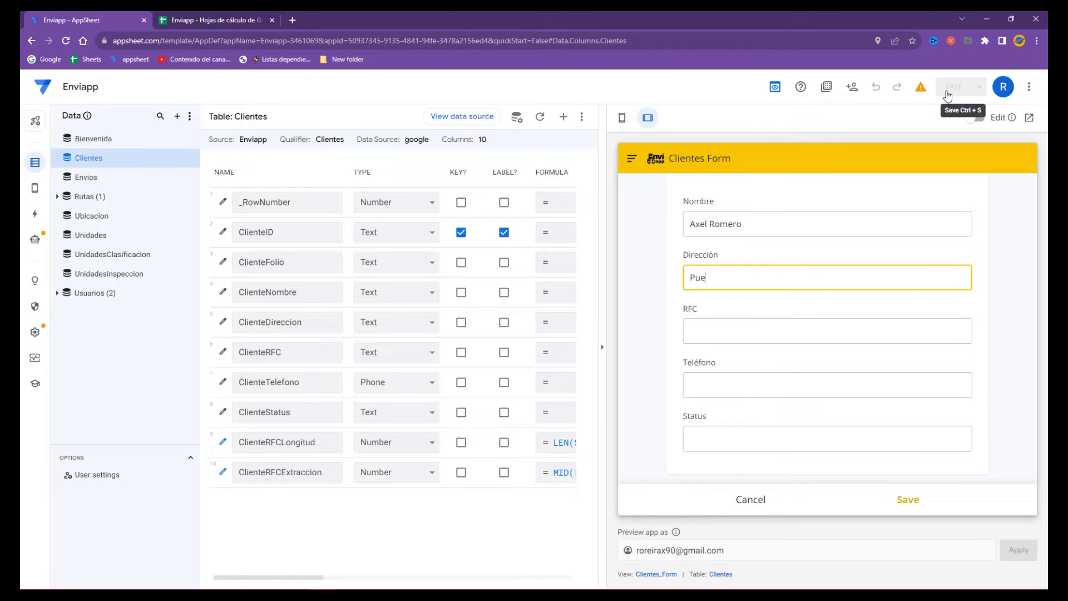
text(bla, México)
click(261, 20)
click(329, 188)
click(470, 188)
click(436, 188)
click(103, 20)
click(740, 329)
text(XXXX10000123)
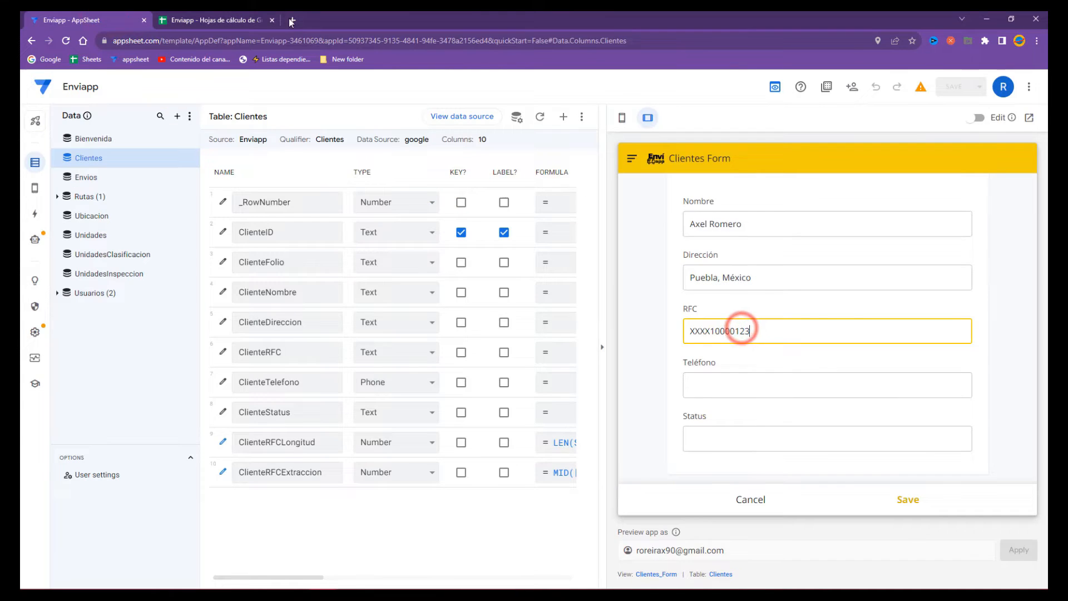
- Paste the existing phone from cell F2 into Teléfono to trigger the duplicate warning
click(223, 20)
click(503, 188)
key(ctrl+c)
click(61, 20)
click(715, 385)
key(ctrl+v)
click(711, 416)
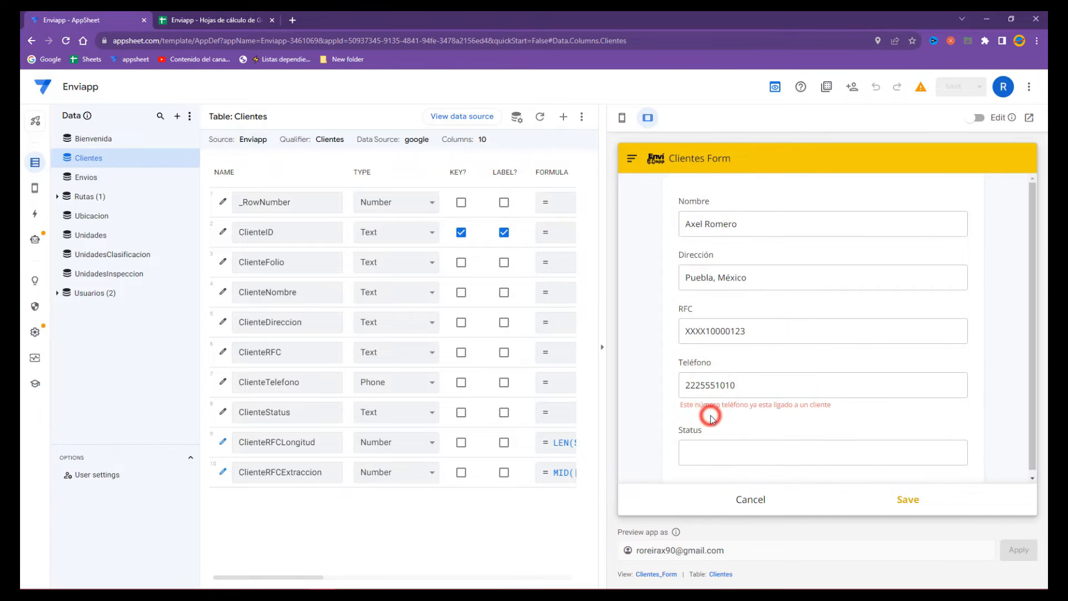
- Change the phone's last digit to 1 and save the new client record
click(748, 388)
key(BackSpace)
text(1)
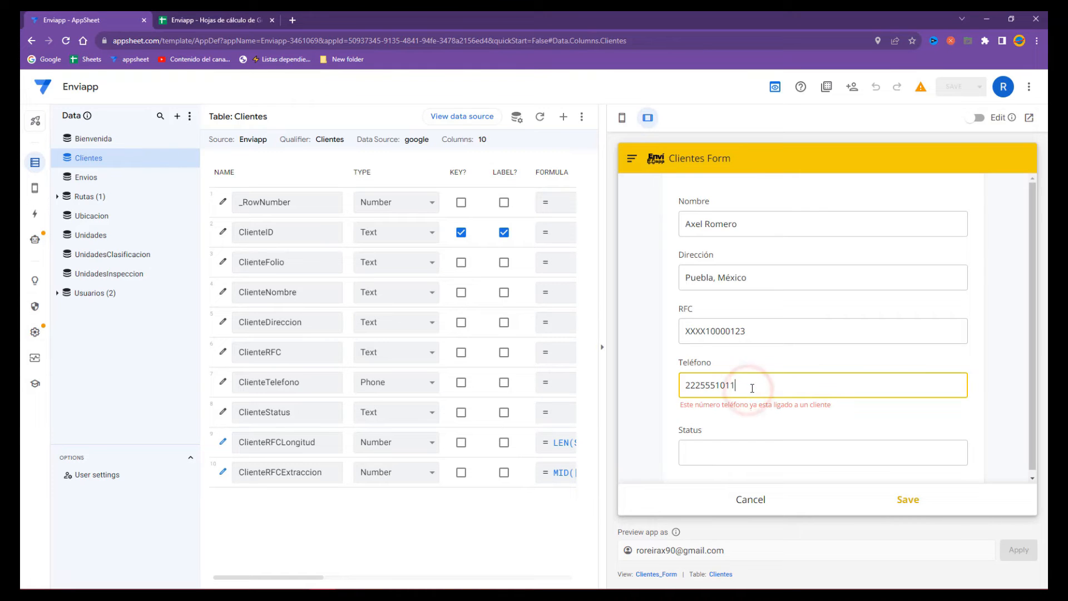
click(804, 421)
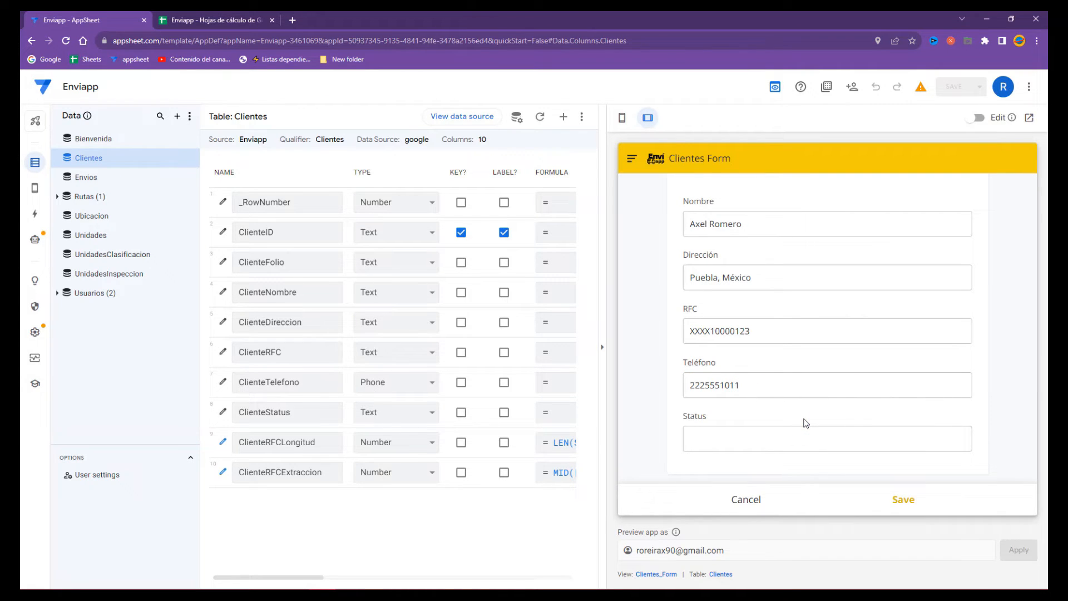
click(898, 500)
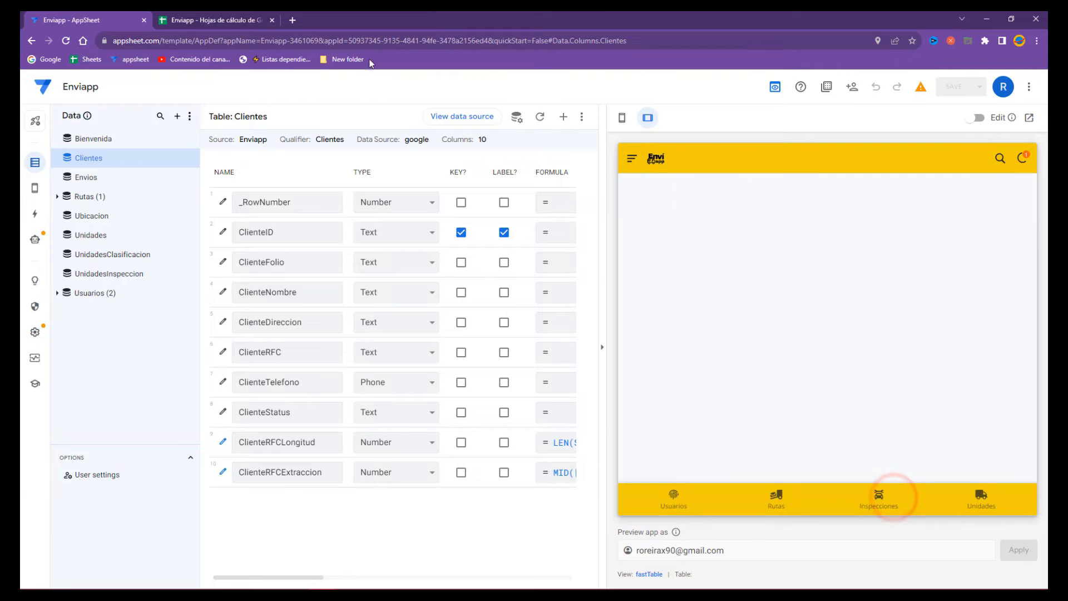
- Clear the test row A3:G3 in the Clientes sheet and resync the app preview
click(186, 20)
click(405, 188)
drag(570, 204, 58, 207)
key(Delete)
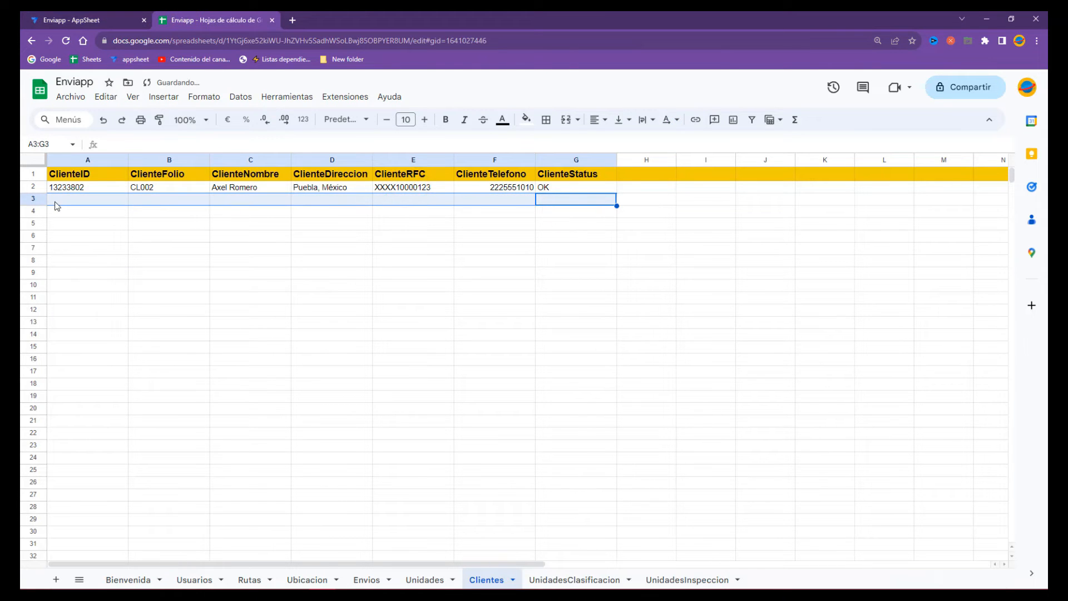
click(92, 20)
click(1023, 158)
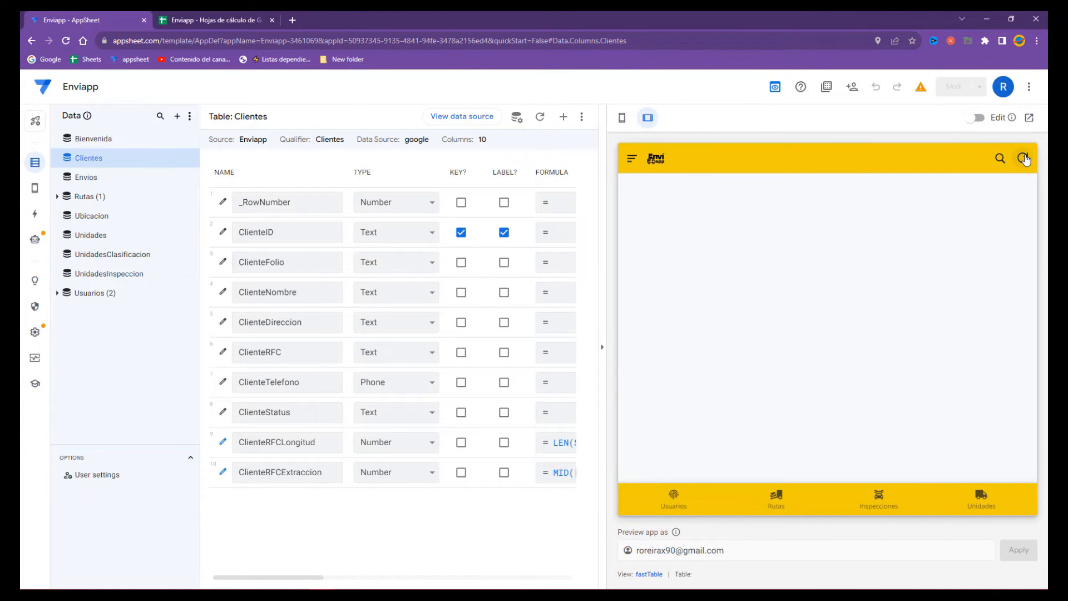
- Open the existing client's record from the Clientes list for editing
click(631, 158)
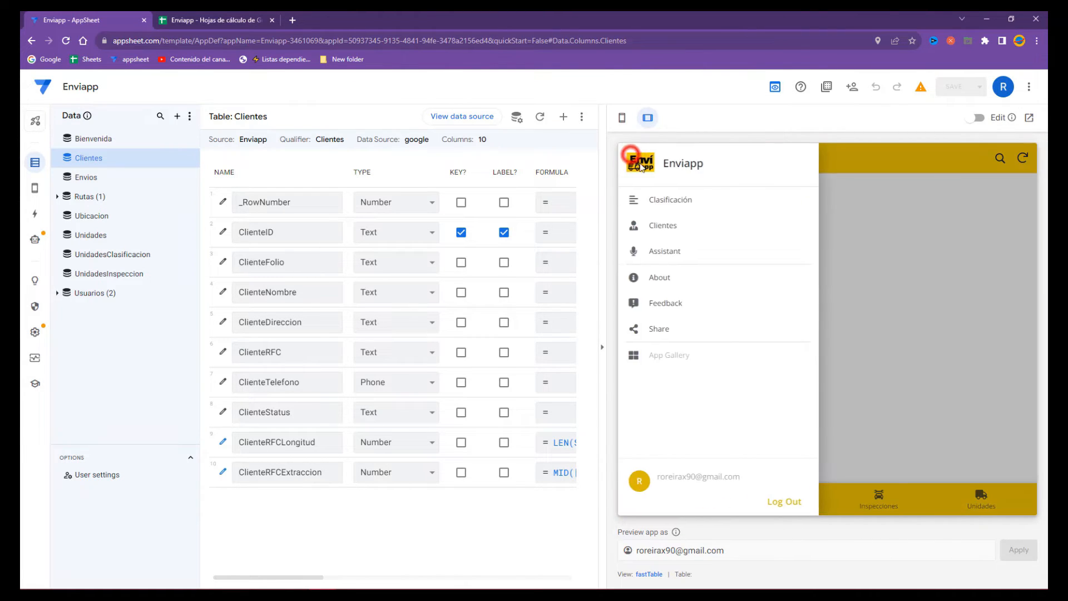
click(664, 226)
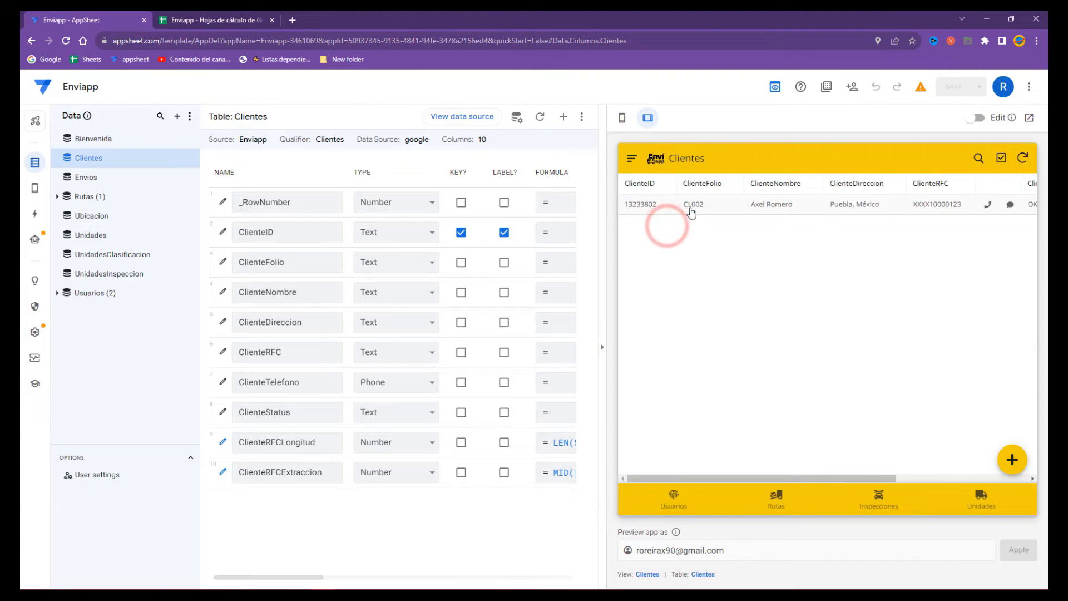
click(830, 210)
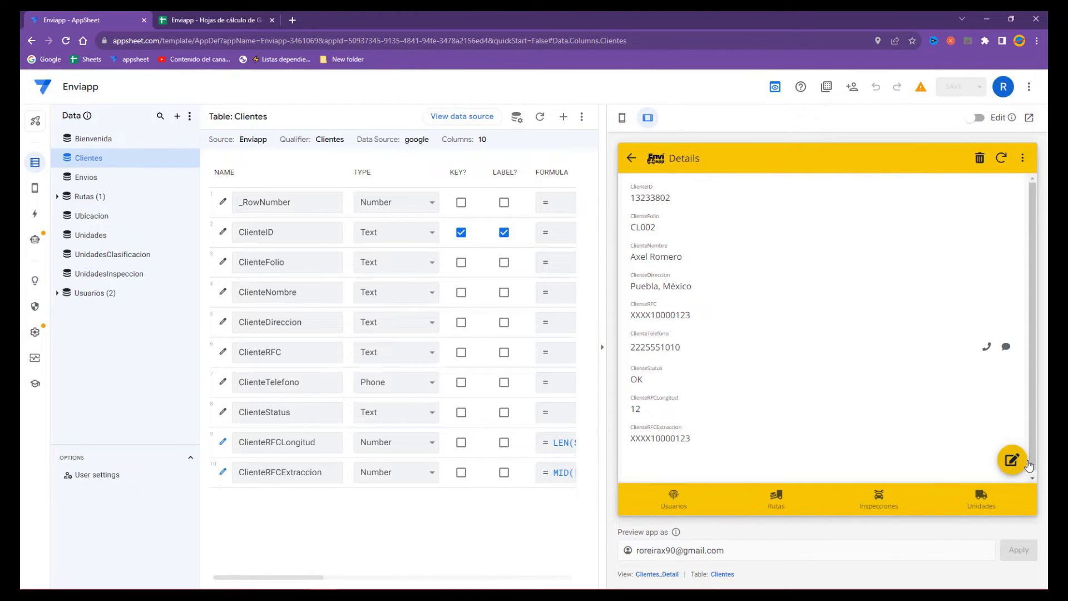
click(1012, 459)
- Delete the RFC's last digit and try saving, which flags the client's own phone as duplicate
click(764, 328)
click(767, 331)
key(BackSpace)
click(770, 352)
click(905, 498)
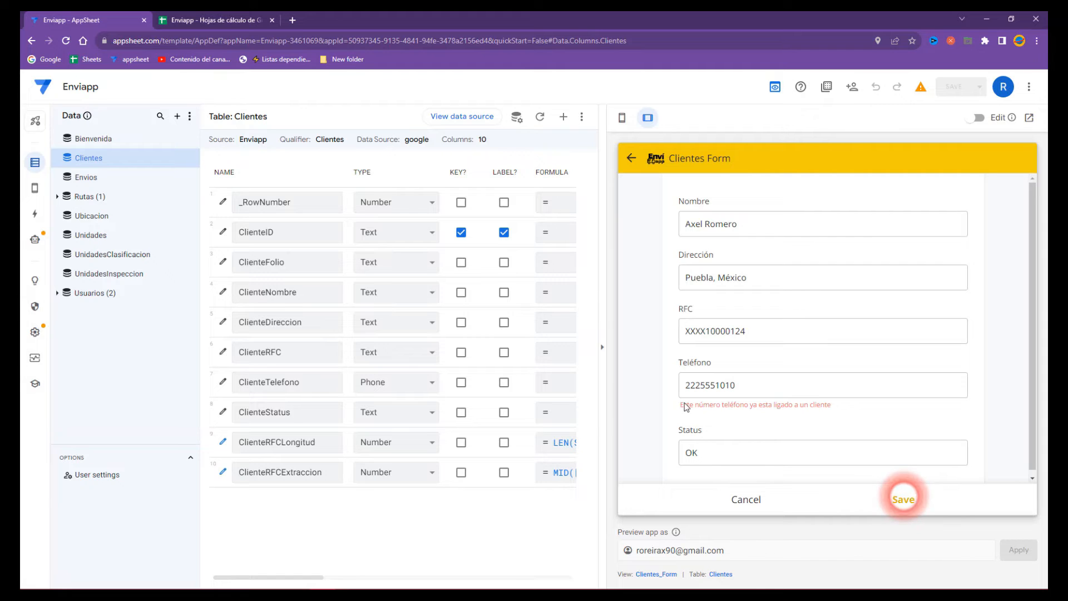
click(774, 389)
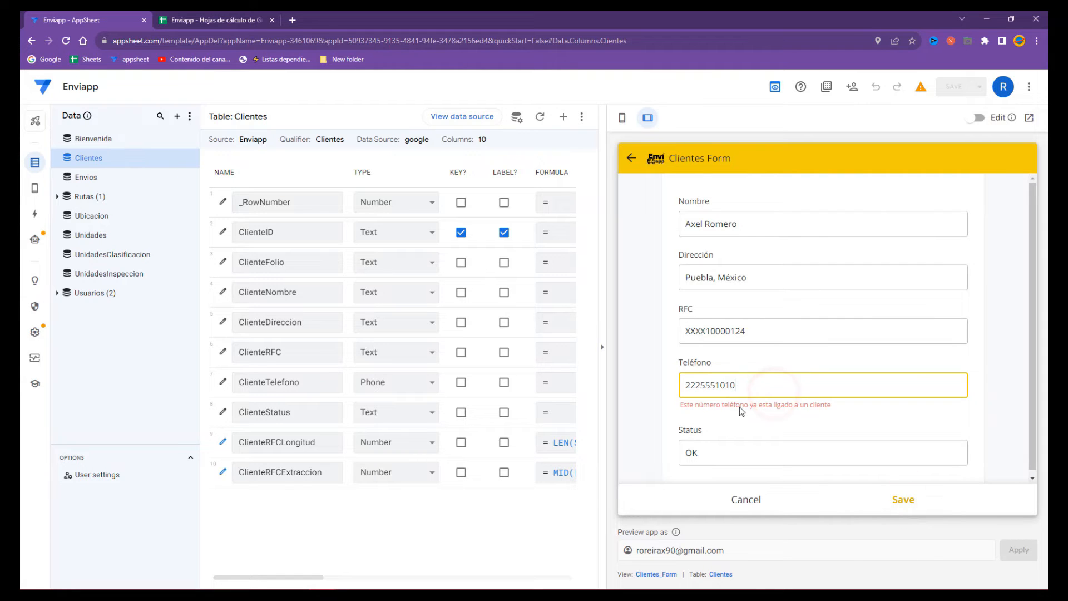
click(189, 18)
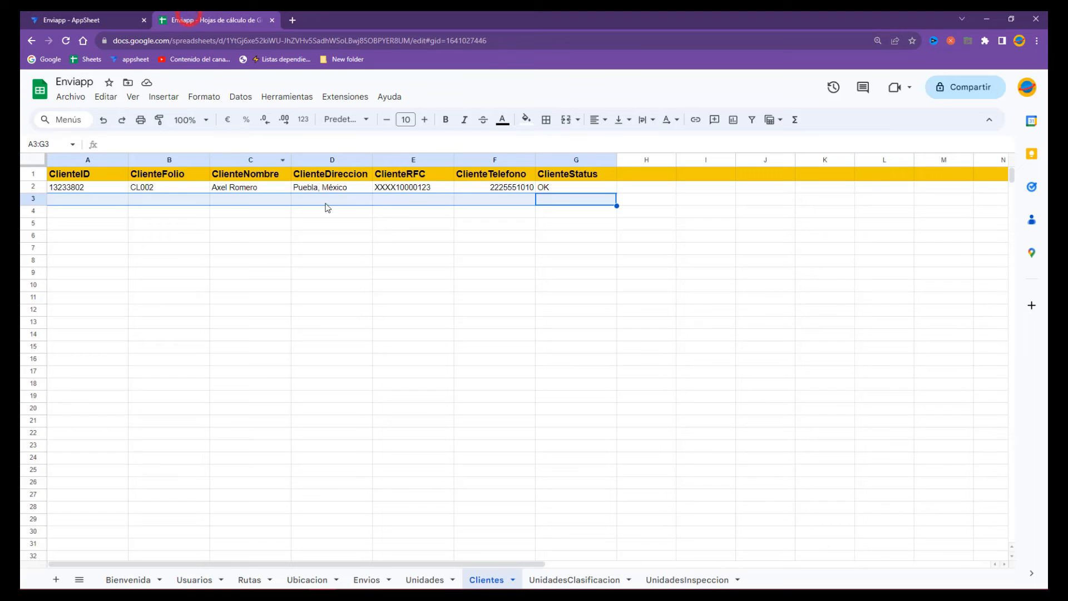
- Select the single existing client row A2:G2 on the Clientes sheet, then go back to AppSheet
click(342, 217)
drag(567, 187, 72, 188)
click(89, 18)
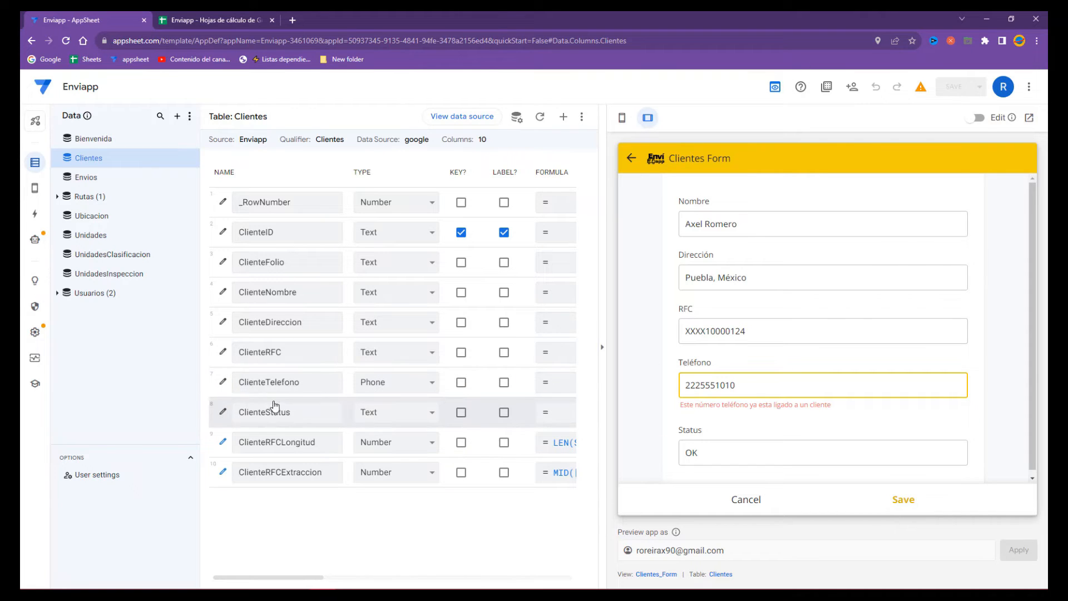
- Open ClienteTelefono's Valid If formula in the expanded editor
click(223, 383)
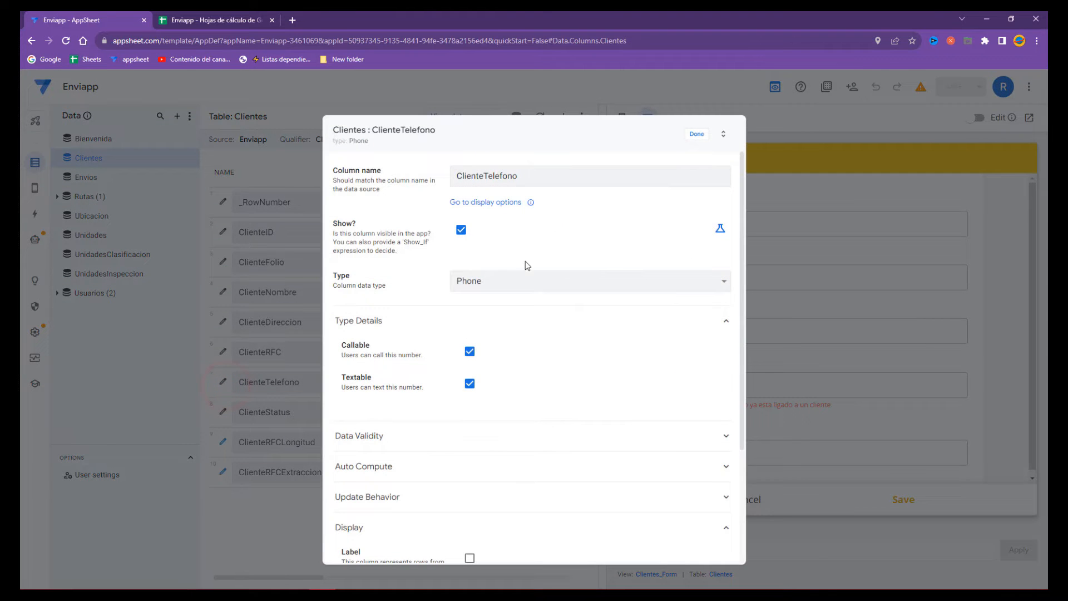
scroll(382, 357, down, 3)
click(377, 309)
click(387, 281)
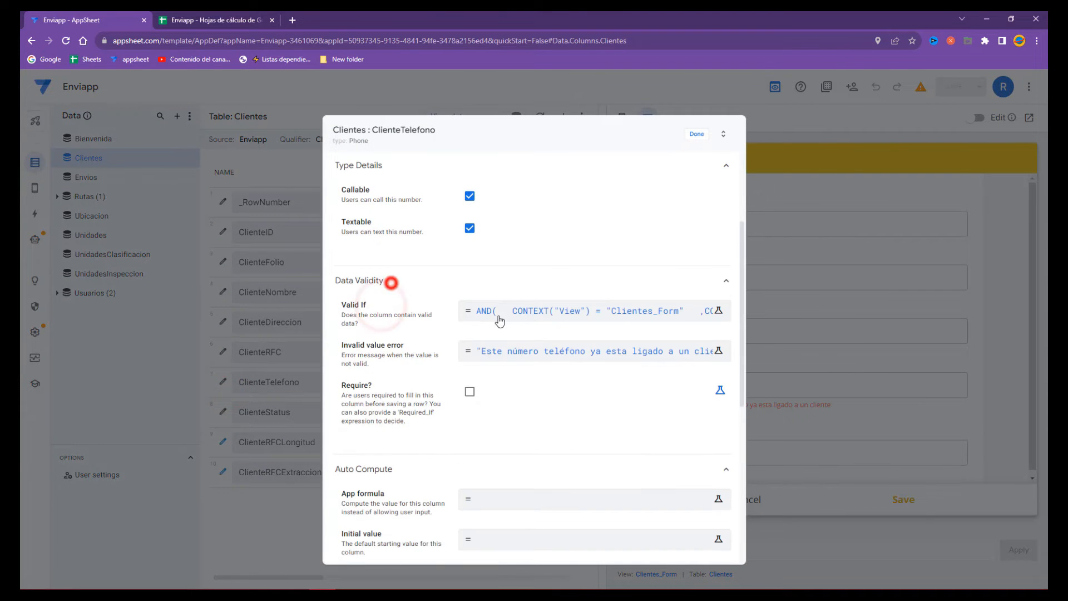
click(529, 317)
click(766, 200)
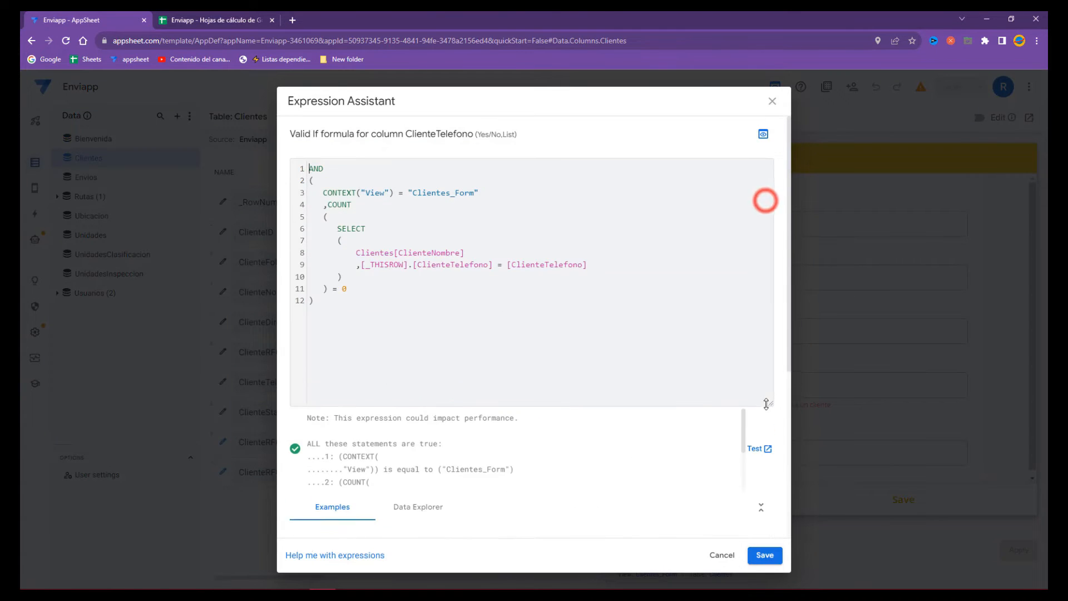
- Wrap the formula in IF( and use CONTEXT("View")="Clientes_Form" as the IF test
key(Return)
key(Return)
key(Return)
key(Up)
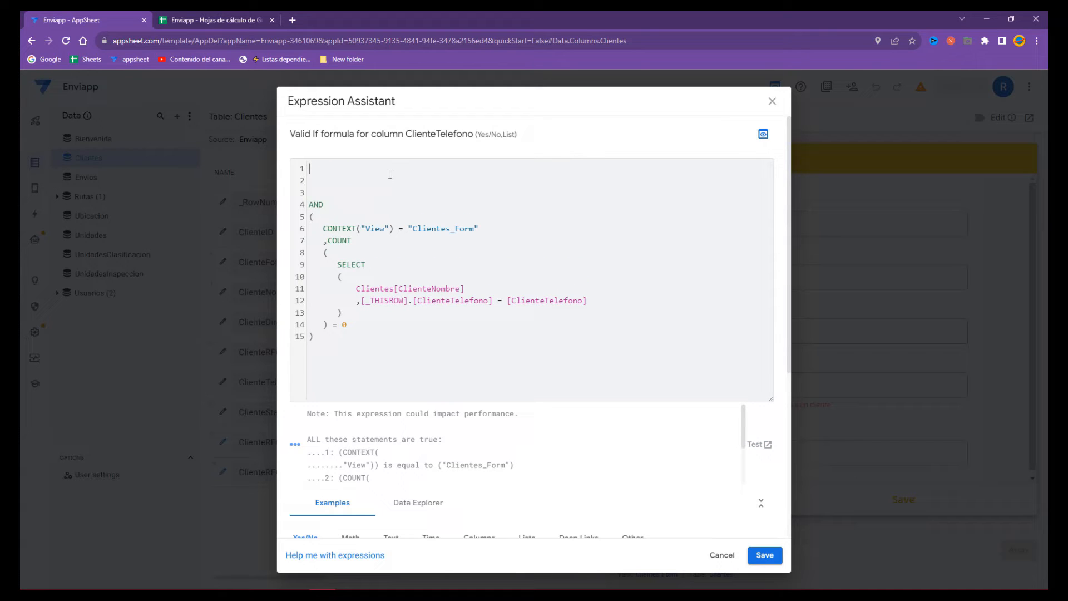
text(IF)
key(Return)
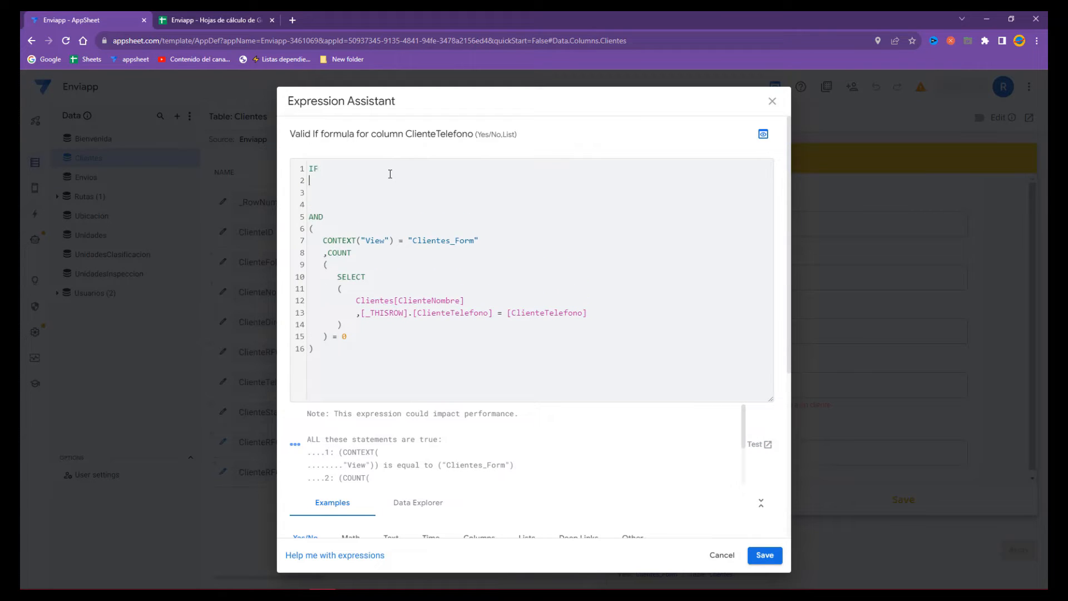
text(()
key(Return)
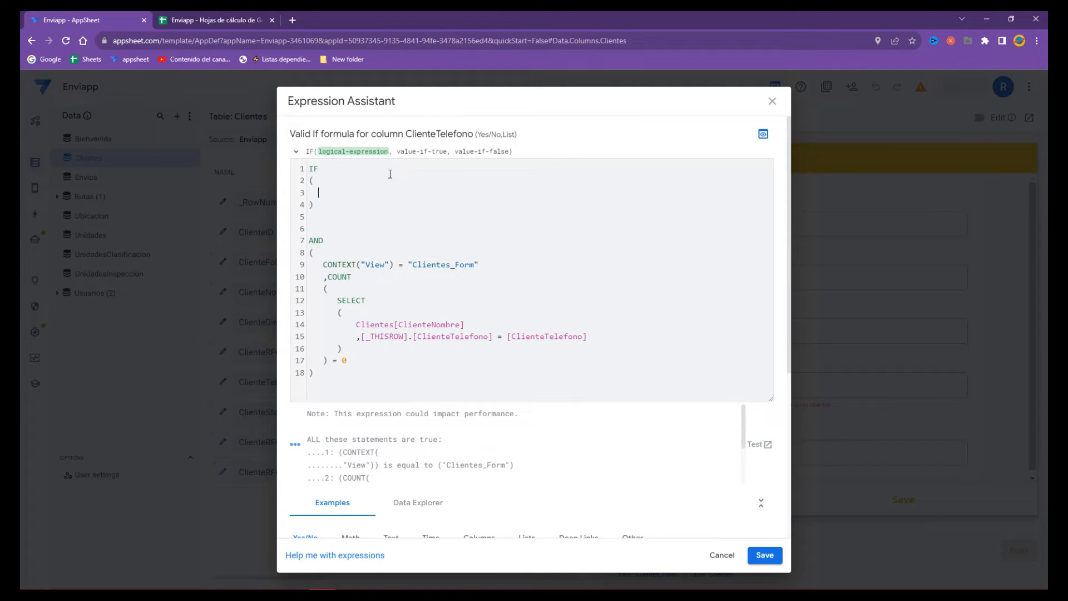
drag(325, 265, 498, 267)
key(BackSpace)
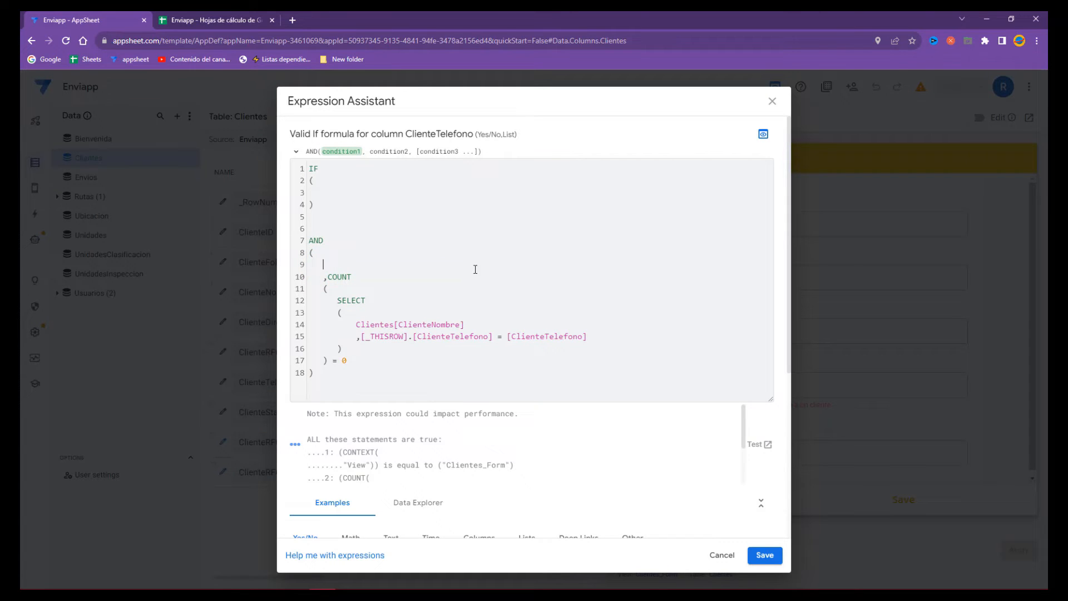
click(346, 193)
key(ctrl+v)
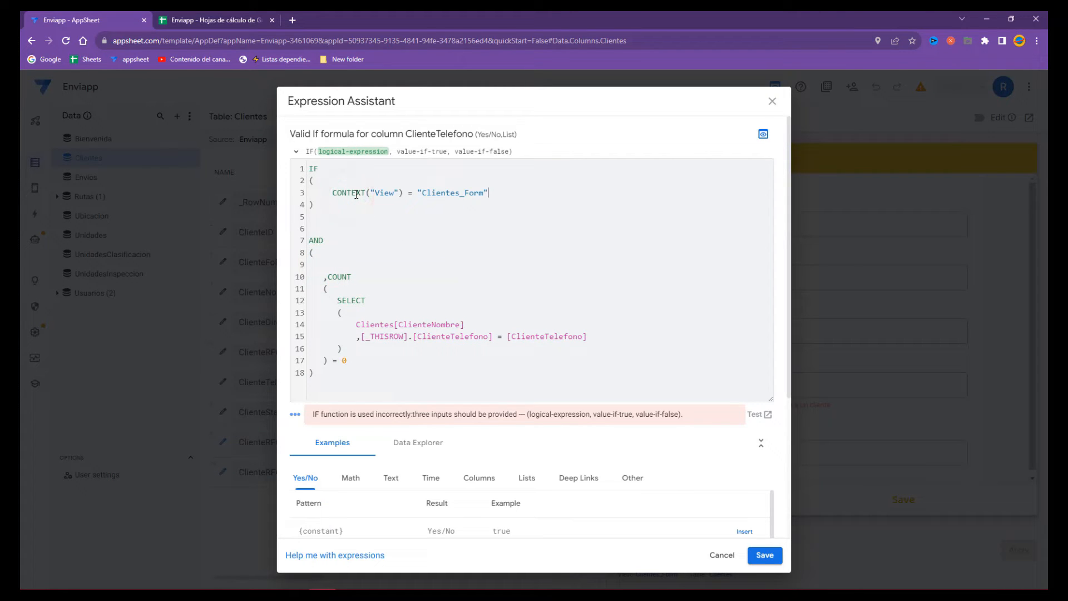
key(Return)
text(,)
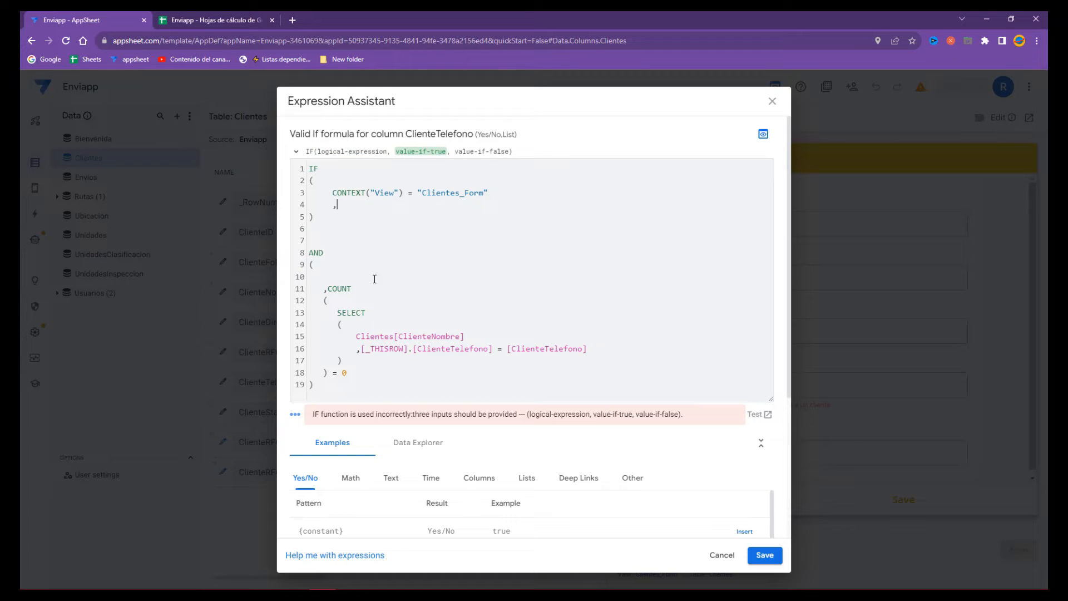
- Move the COUNT(SELECT(...))=0 duplicate check in as IF's true value and re-indent it
drag(328, 289, 351, 368)
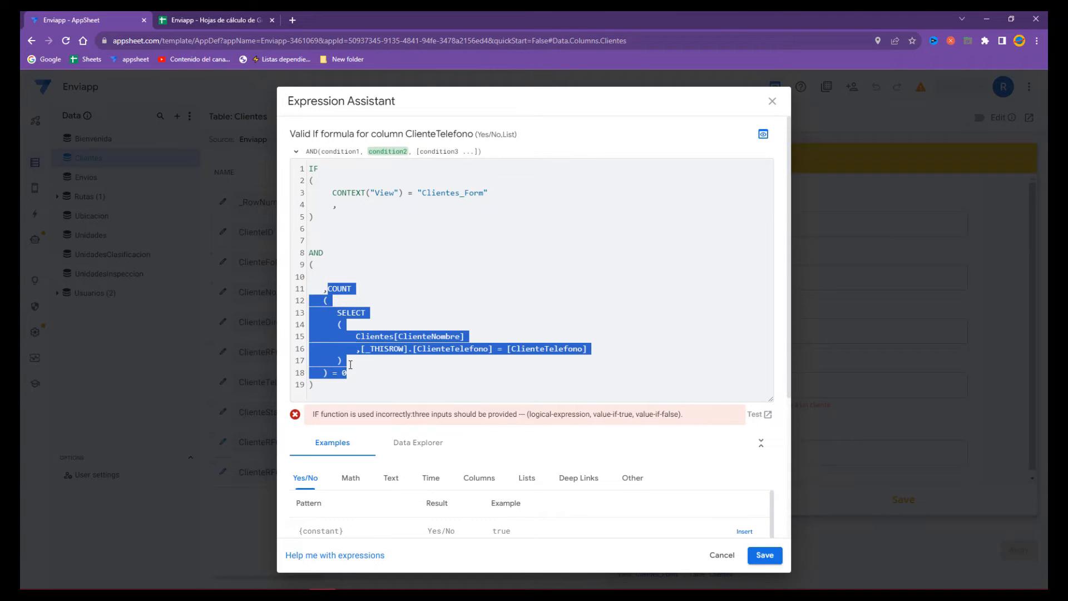
key(ctrl+x)
click(370, 205)
key(ctrl+v)
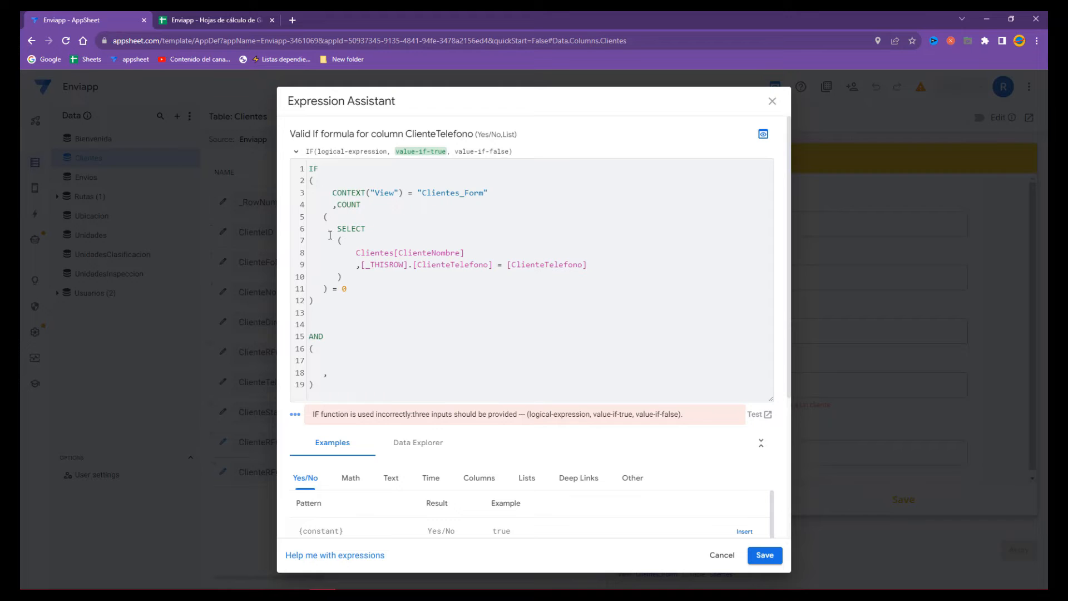
click(324, 215)
click(334, 228)
click(335, 238)
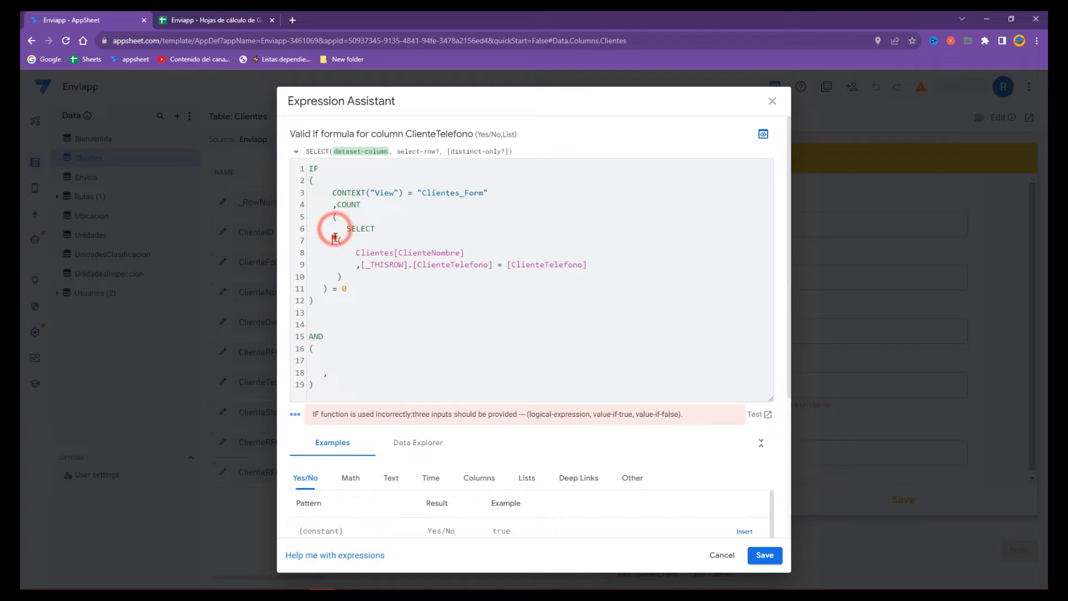
click(355, 253)
click(357, 266)
click(337, 276)
click(324, 288)
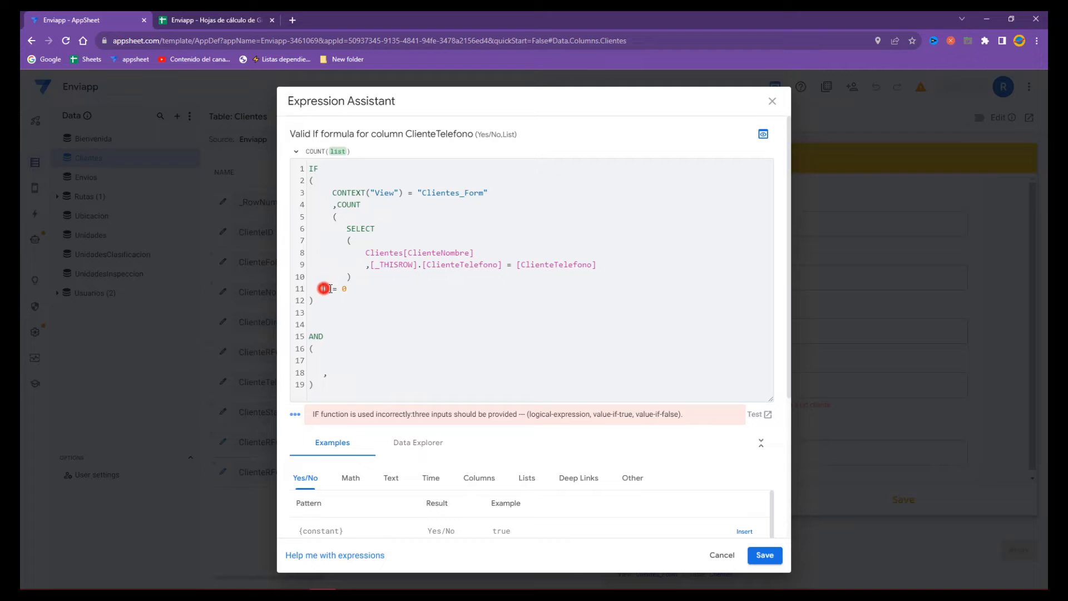
- Delete the leftover AND block and add a comma for the false value
drag(327, 385, 278, 341)
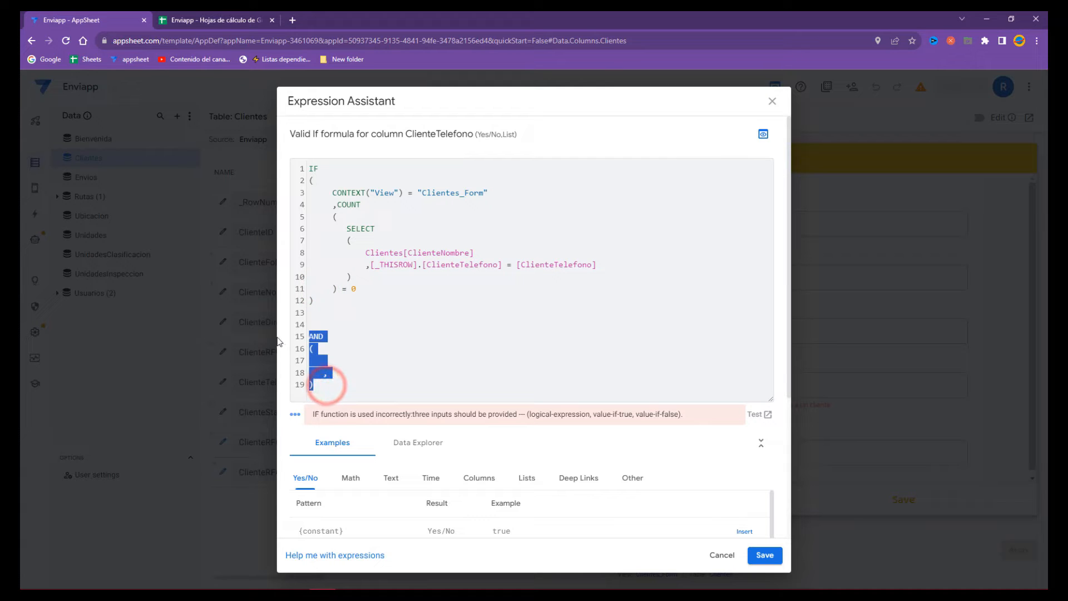
key(BackSpace)
click(370, 288)
key(Return)
text(,)
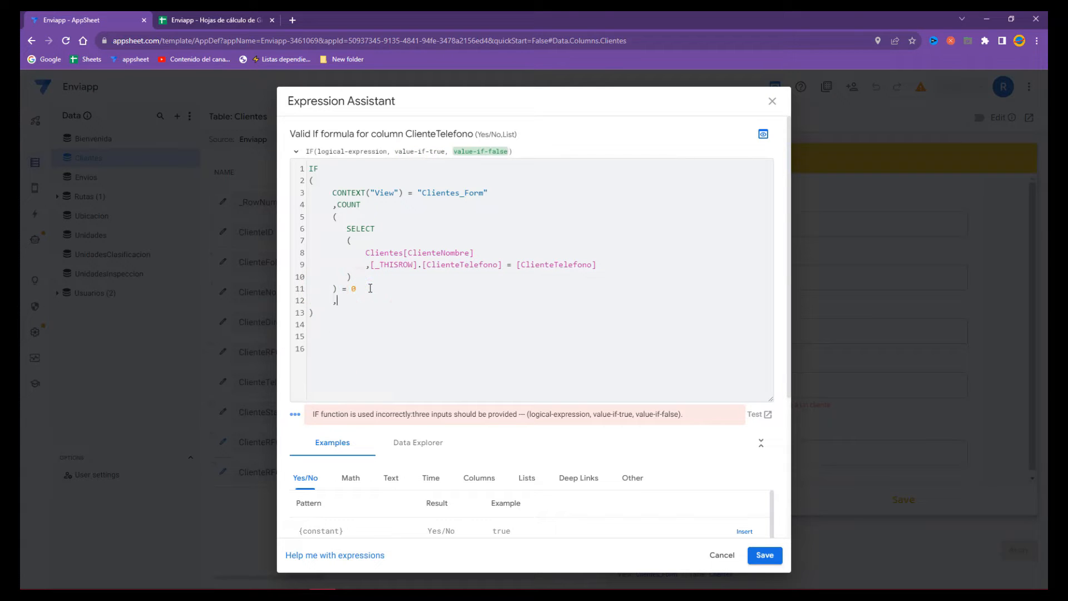
- Enter TRUE as IF's false value and save the Valid If formula
drag(336, 193, 532, 195)
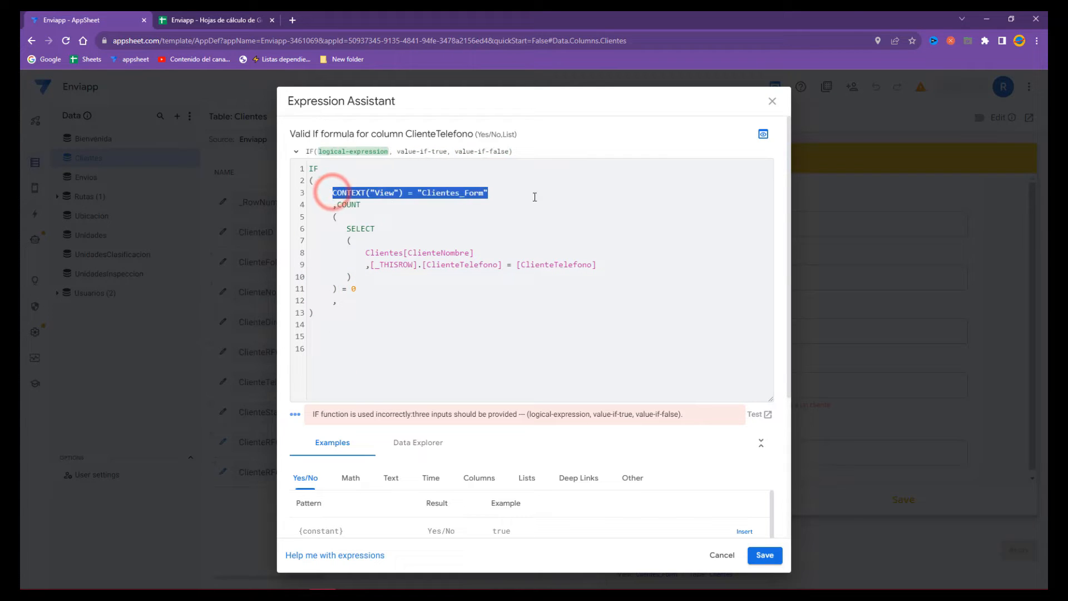
drag(338, 205, 359, 283)
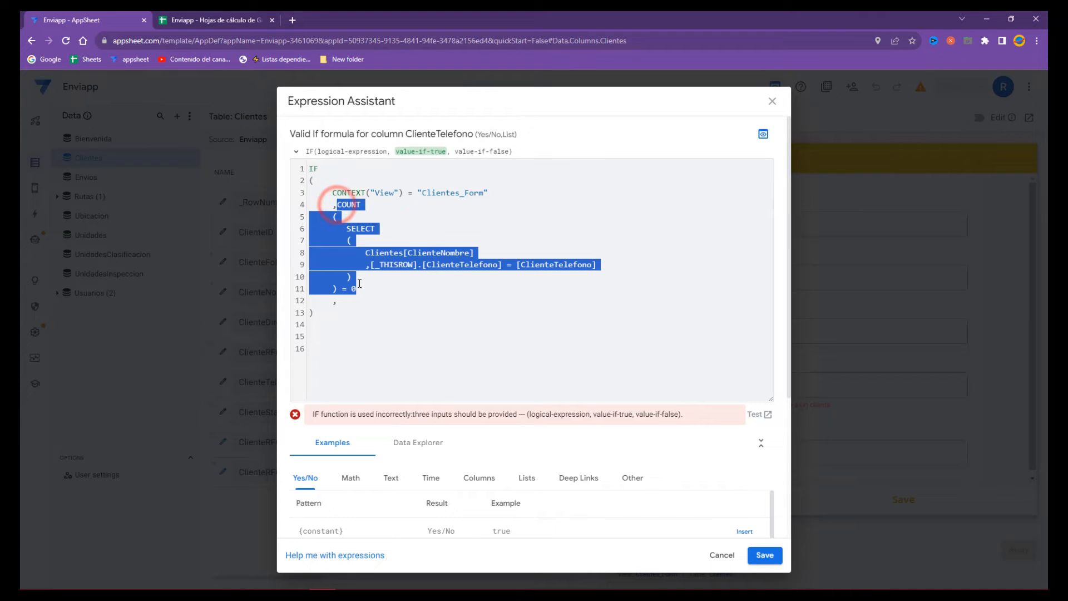
click(361, 299)
text(TRUE)
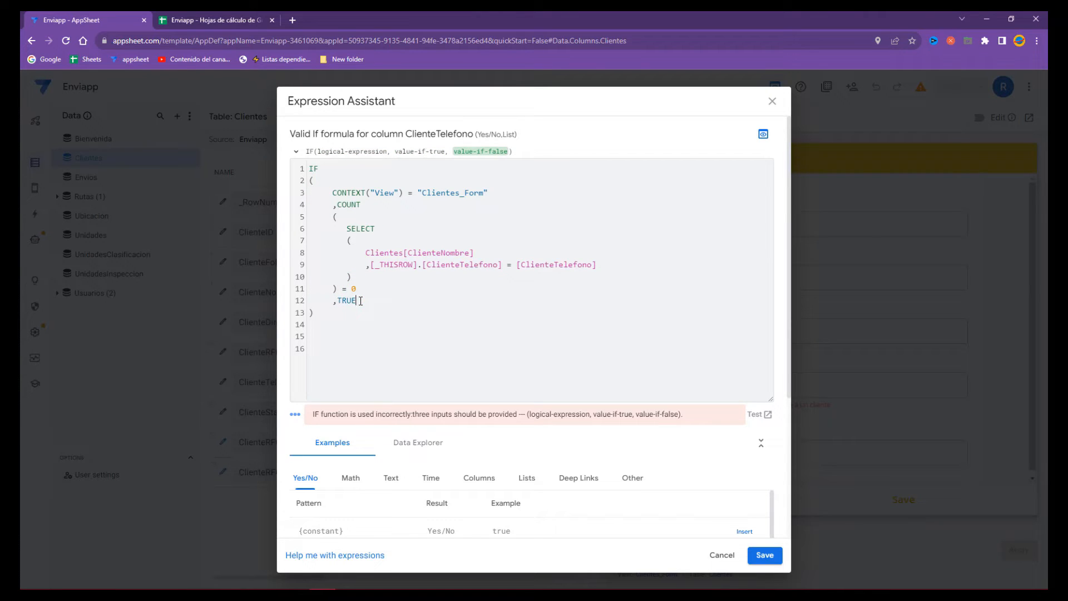
click(758, 559)
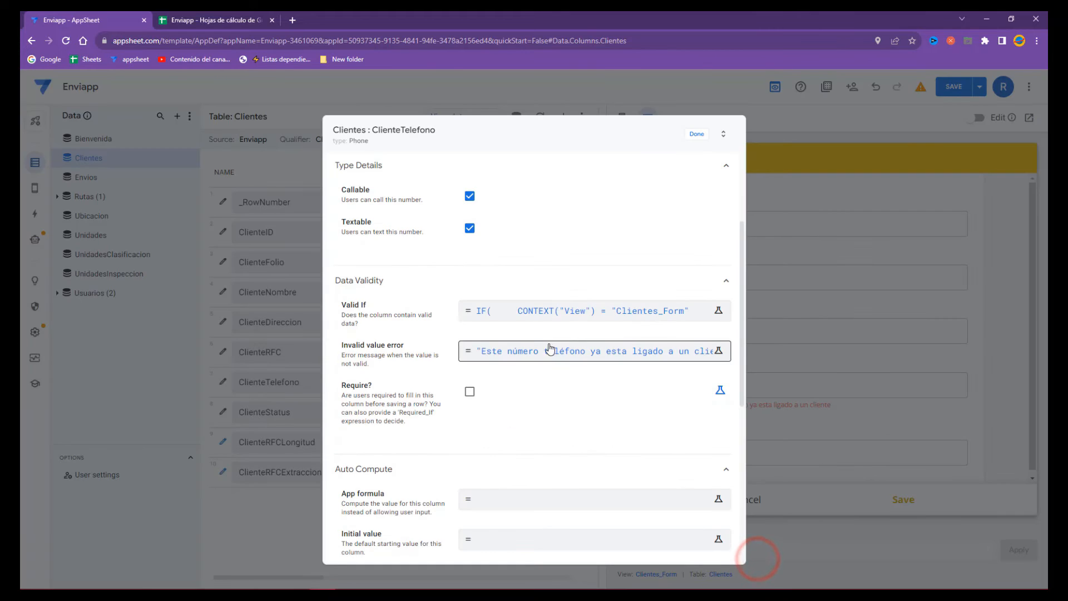
- Review the rewritten IF formula, save it again, and close the column settings
click(536, 307)
click(767, 198)
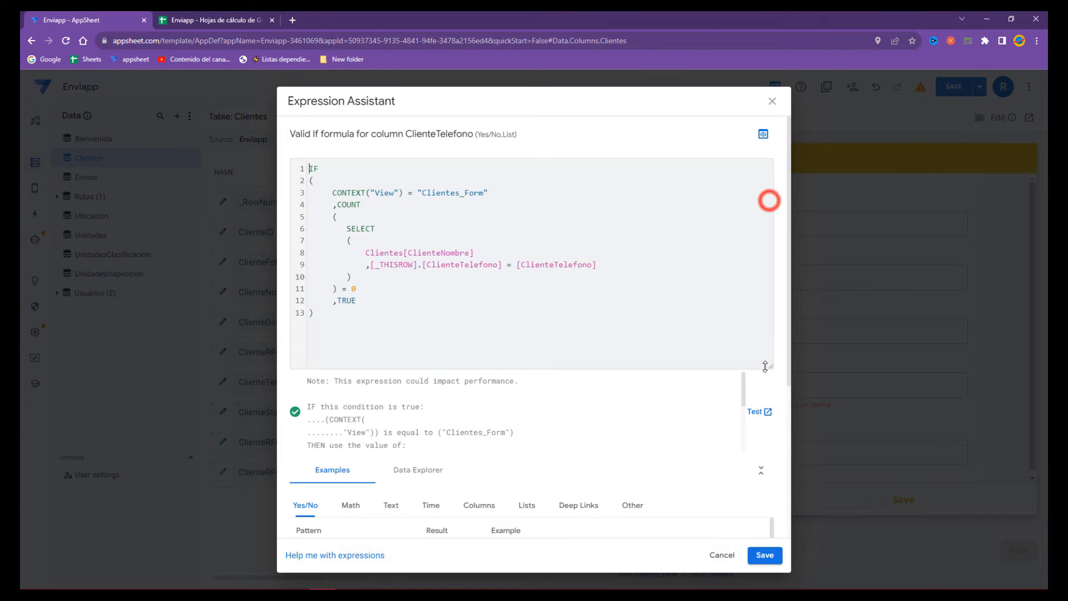
drag(325, 311, 284, 154)
click(534, 275)
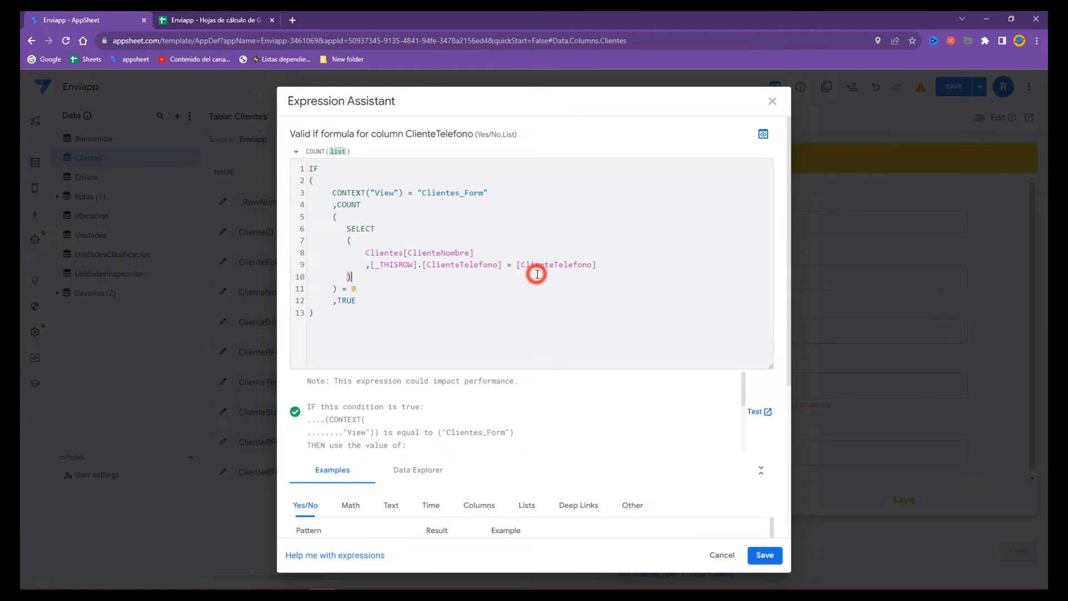
click(758, 555)
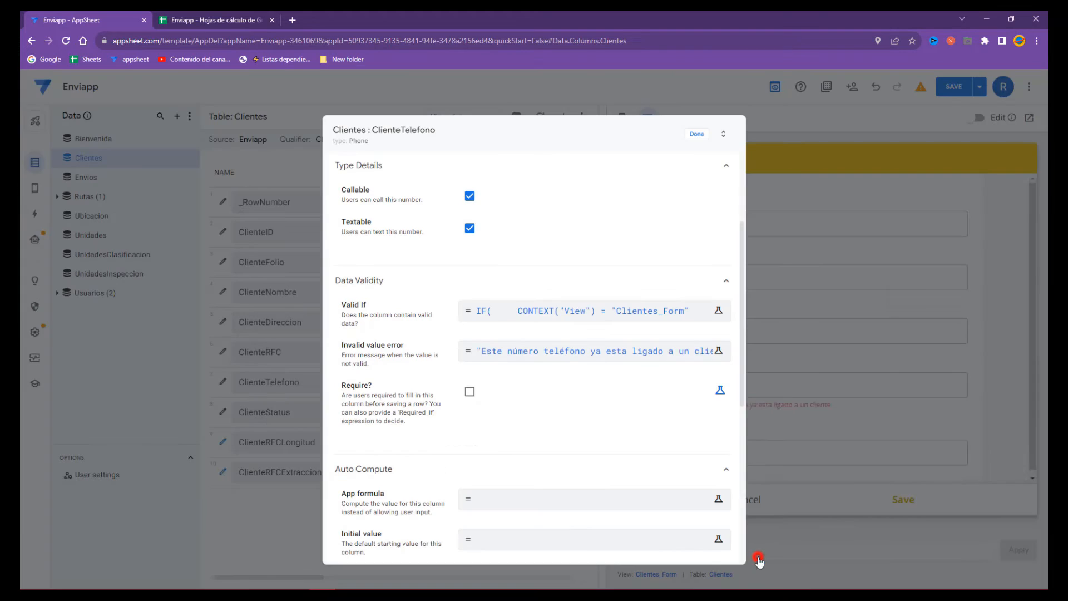
click(697, 137)
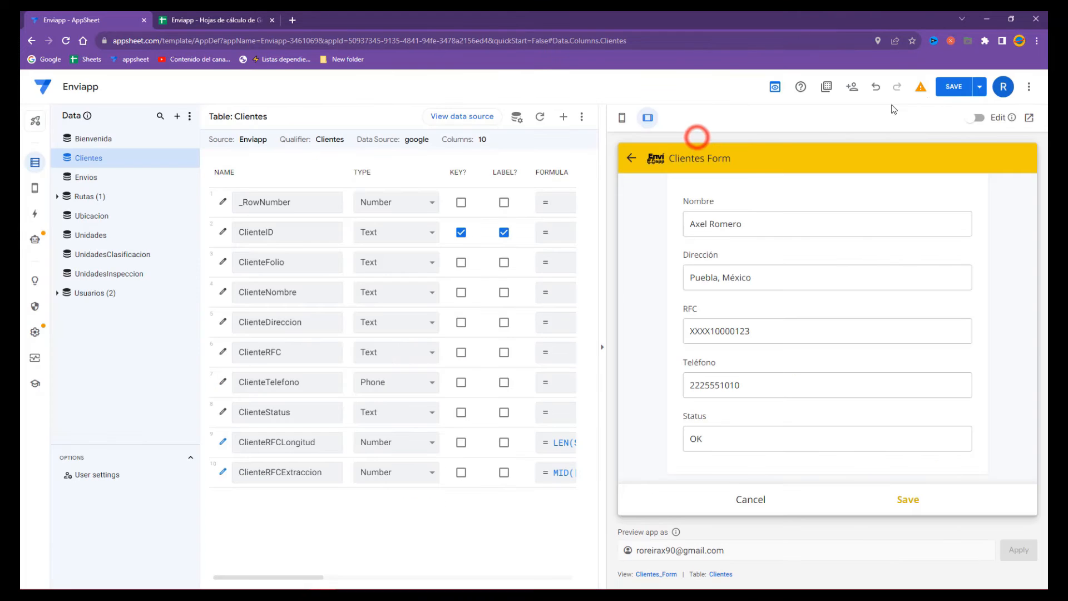
- Save the app, cancel the client form, and return to the Clientes list
click(943, 90)
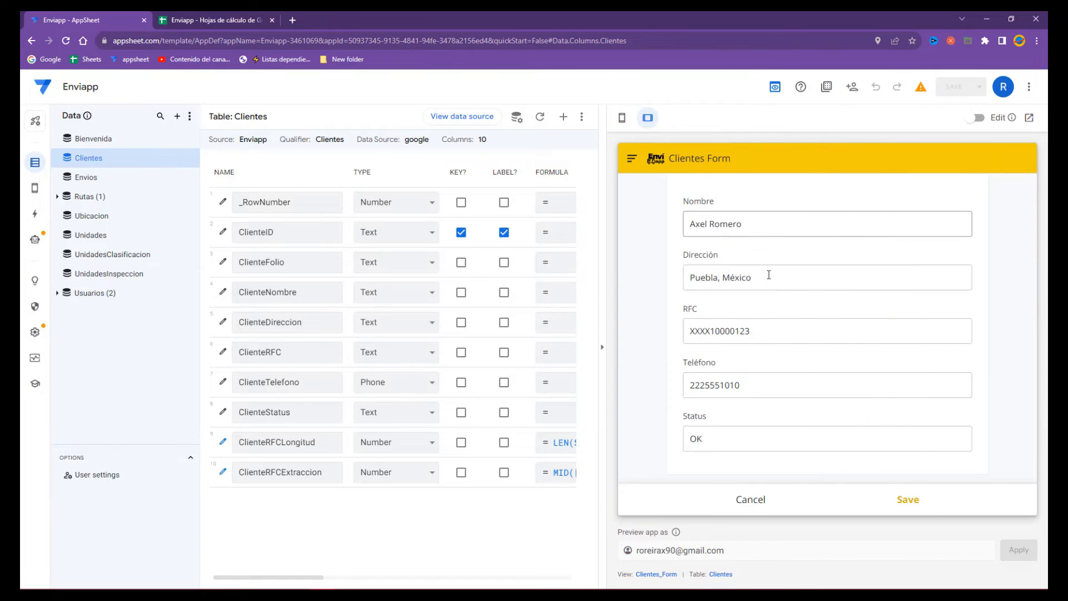
click(749, 497)
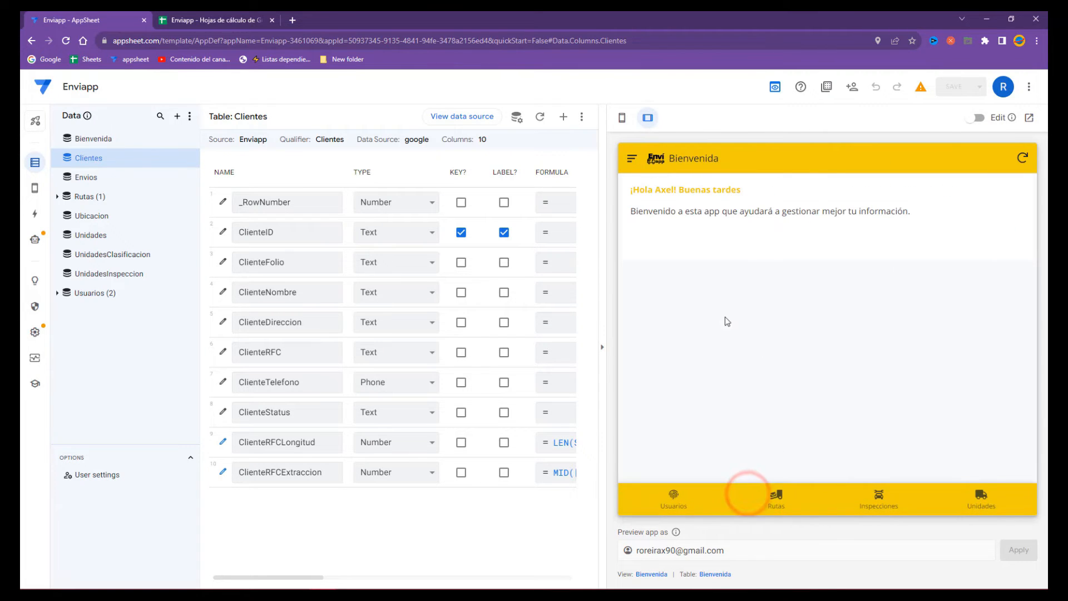
click(631, 161)
click(670, 228)
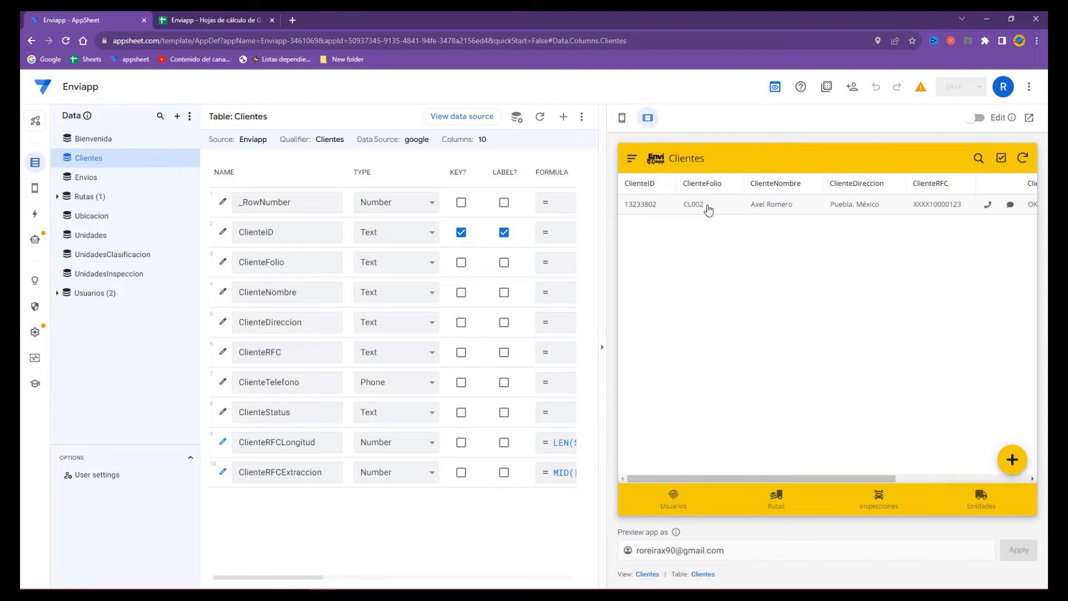
- Edit the existing client's RFC, changing its last digit to 4, and try saving
click(707, 207)
click(1013, 459)
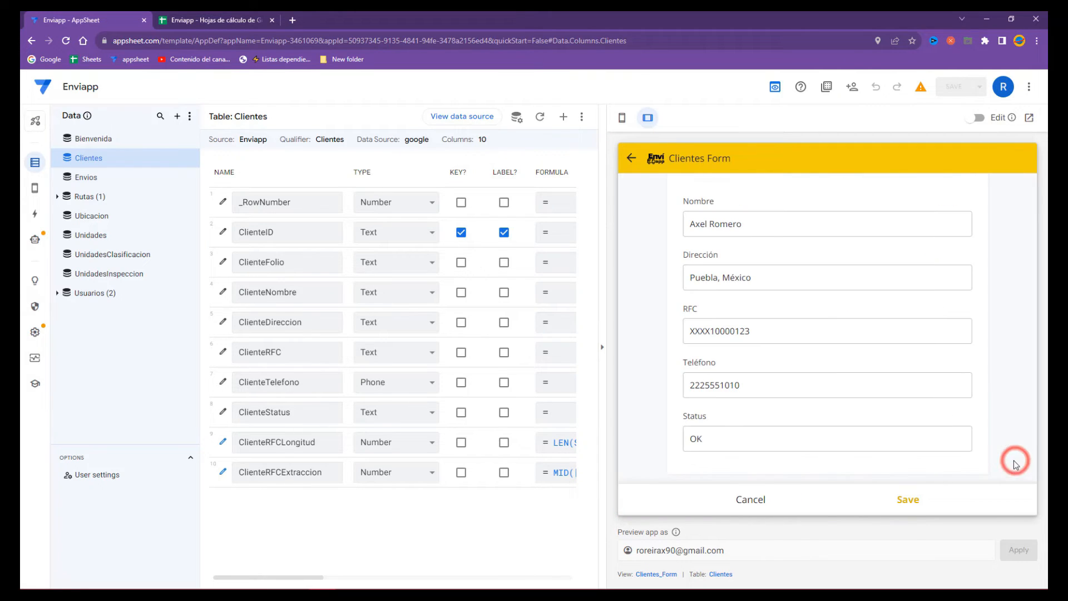
click(775, 334)
click(774, 332)
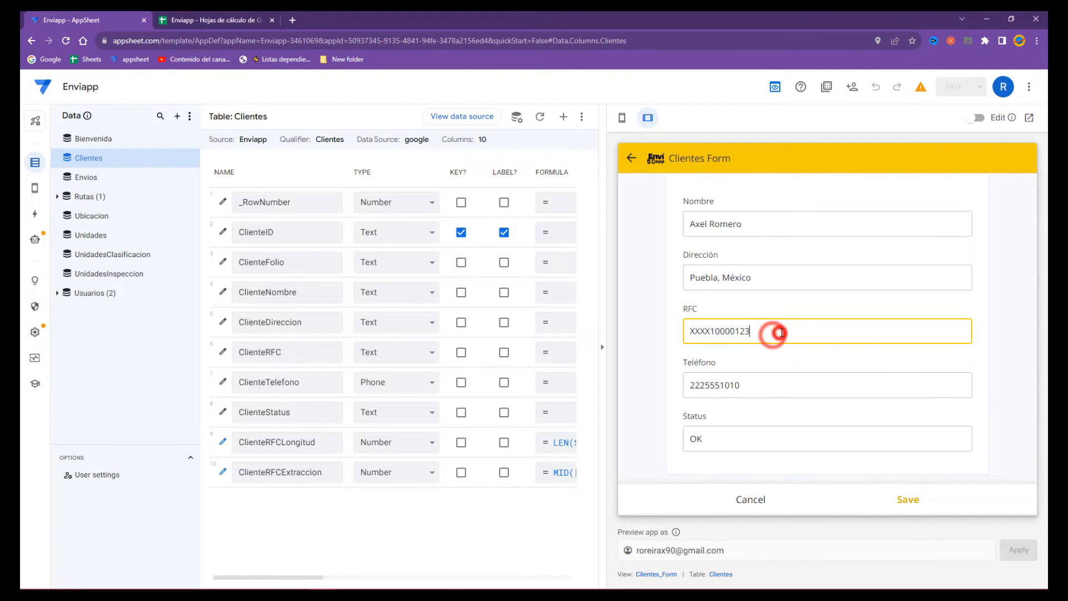
key(BackSpace)
text(4)
click(908, 500)
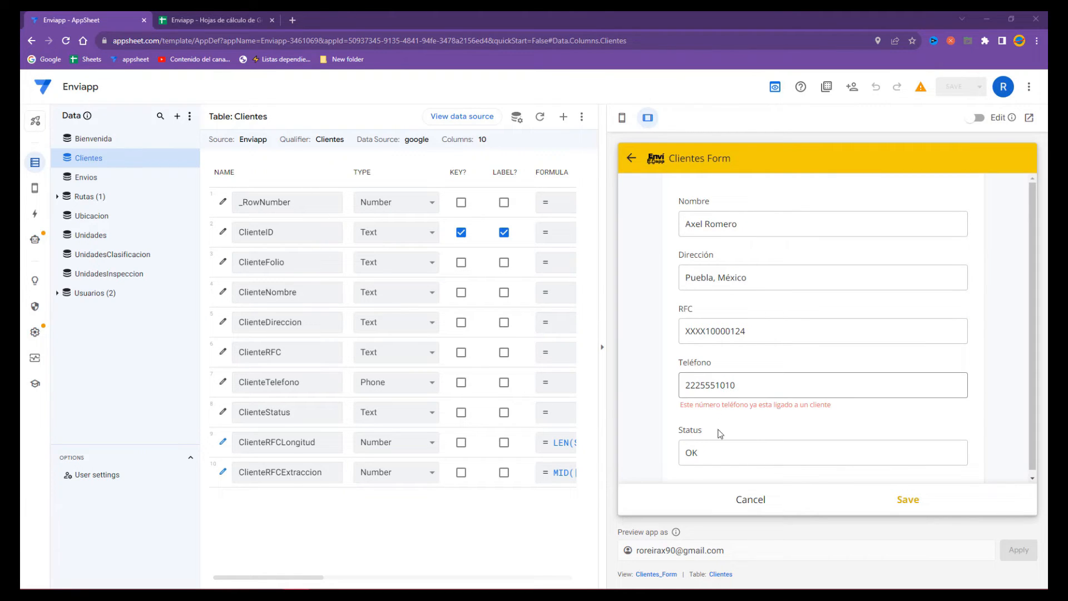
- Discard the rejected edit and navigate back to the Clientes list
click(745, 503)
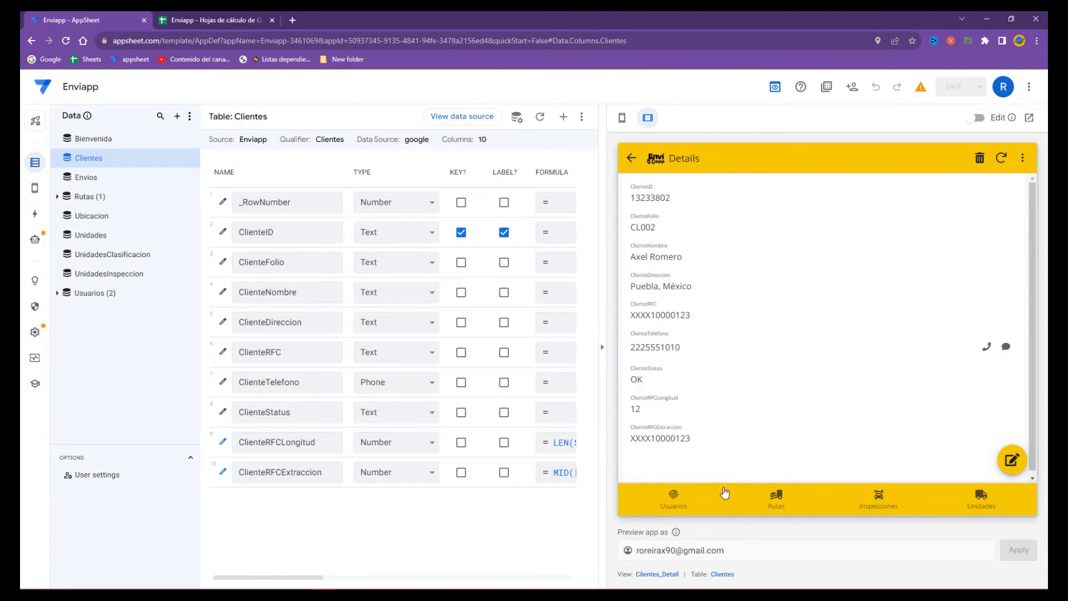
click(647, 160)
click(637, 159)
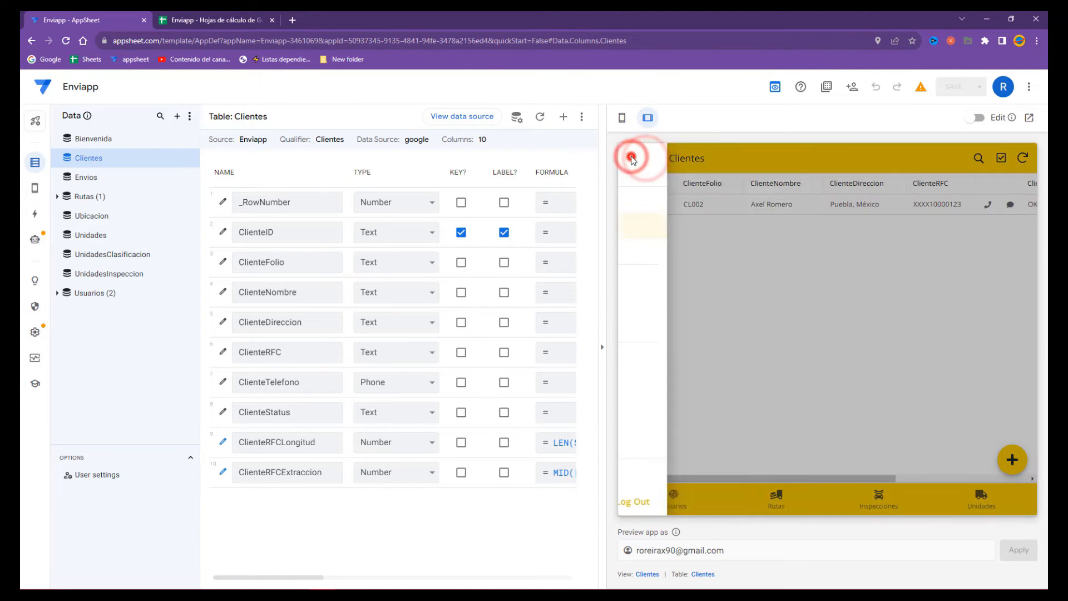
click(659, 226)
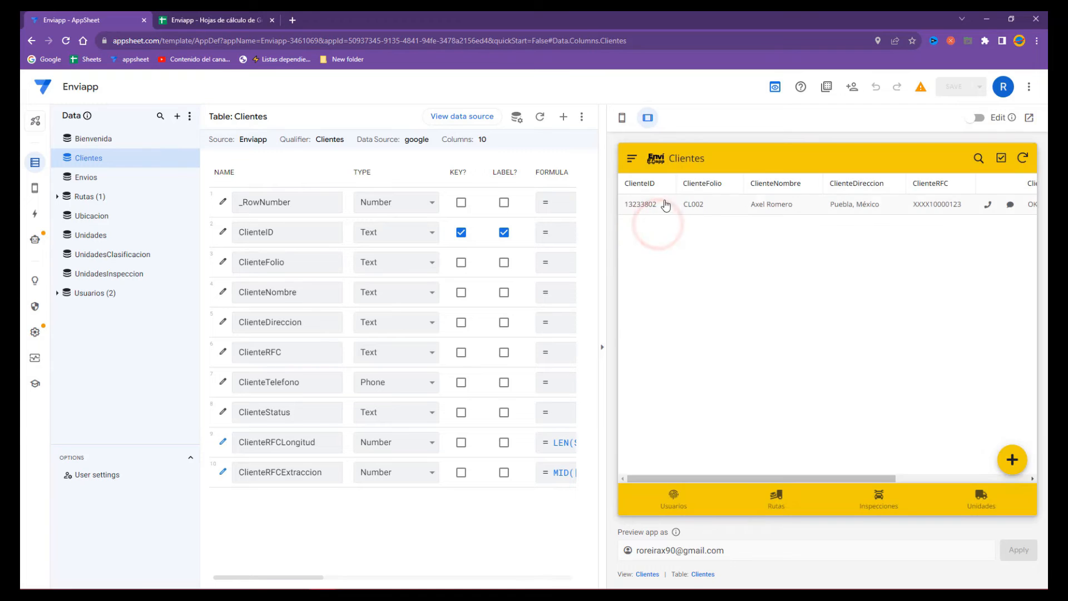
- Open the client's details, back out of Edit, then open the Clientes_Detail view settings
click(664, 203)
click(1012, 459)
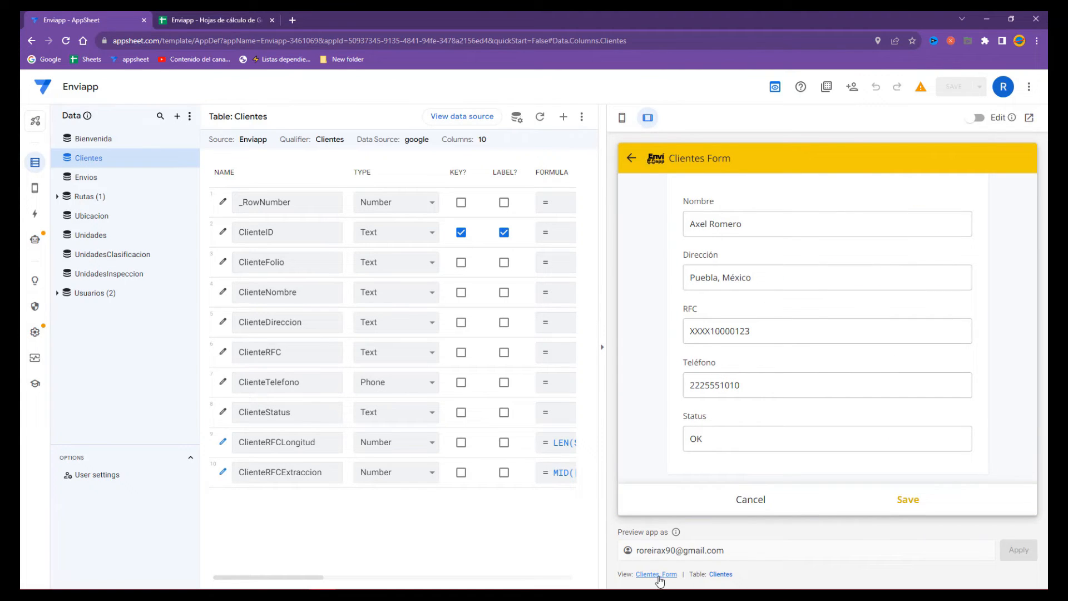
click(631, 158)
click(632, 159)
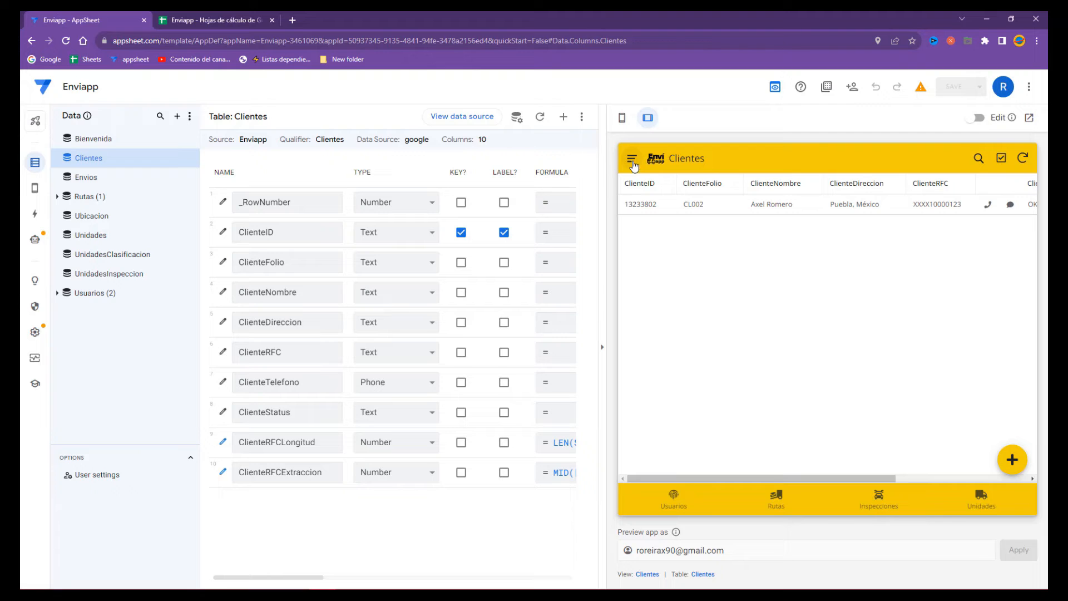
click(657, 206)
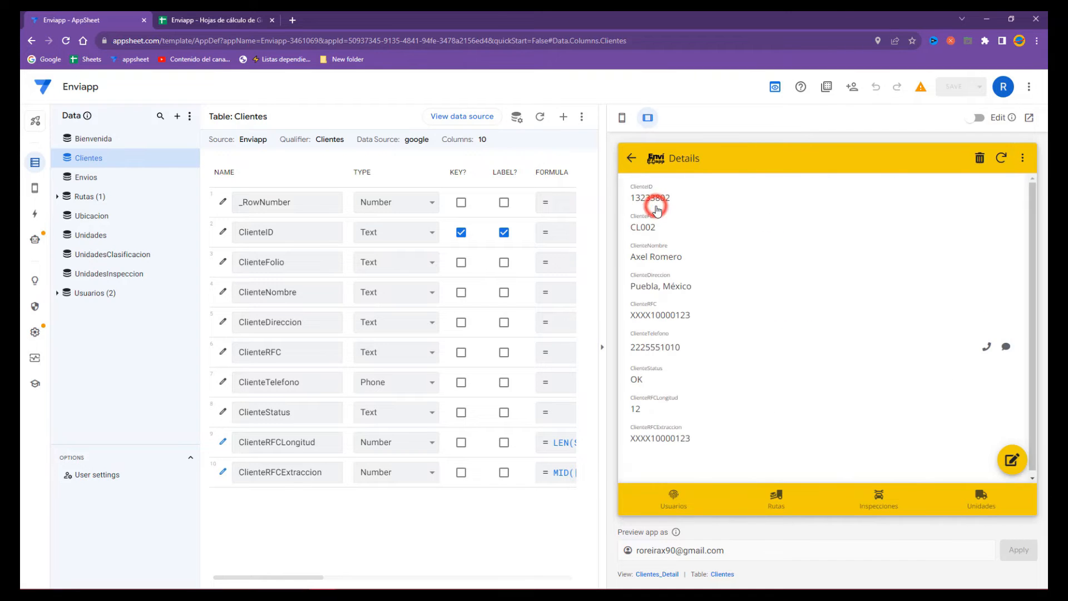
click(655, 574)
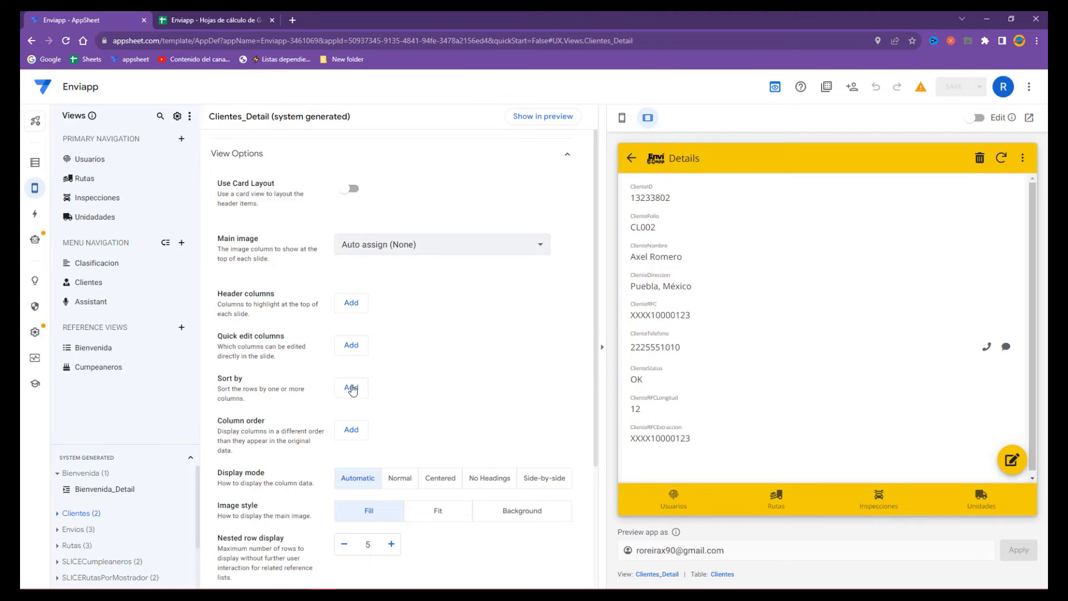
- Add quick edit columns ClienteNombre, ClienteDireccion, ClienteRFC, ClienteTelefono and ClienteStatus to Clientes_Detail
click(351, 346)
click(393, 344)
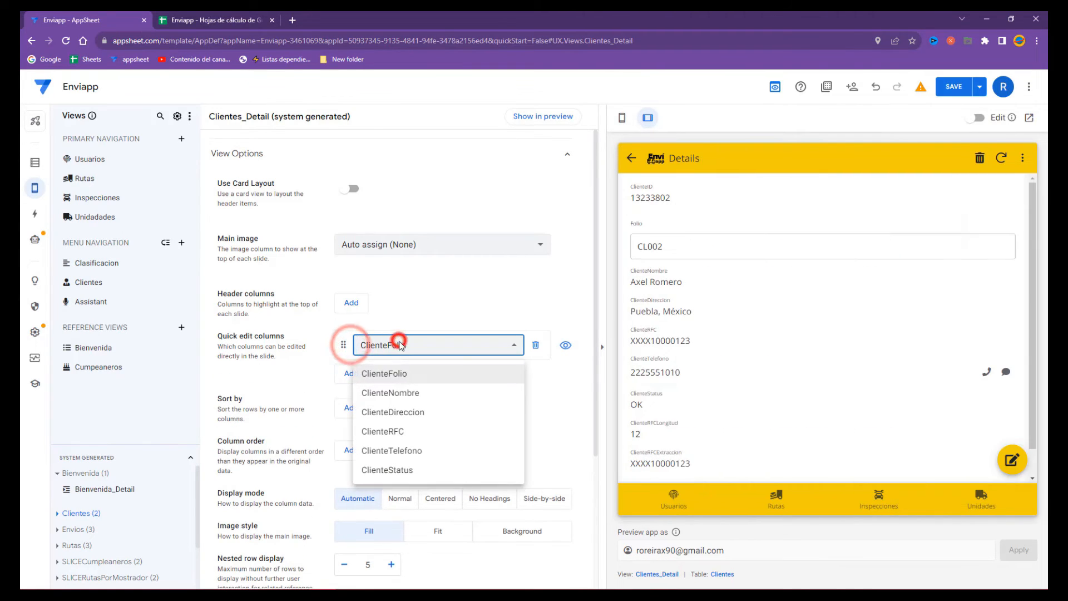
click(401, 393)
click(348, 373)
click(411, 373)
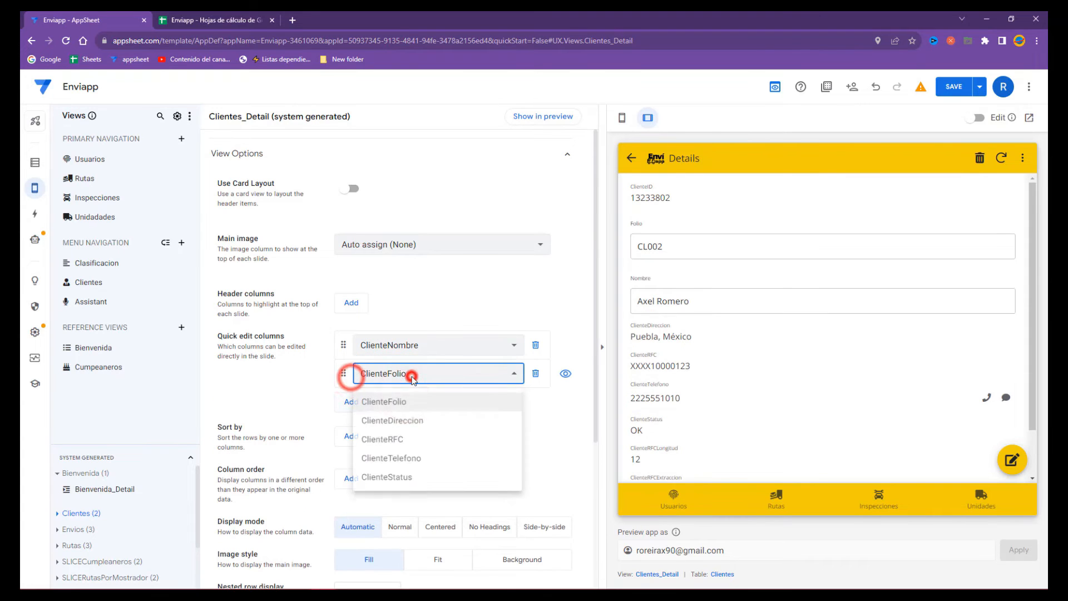
click(398, 421)
click(350, 402)
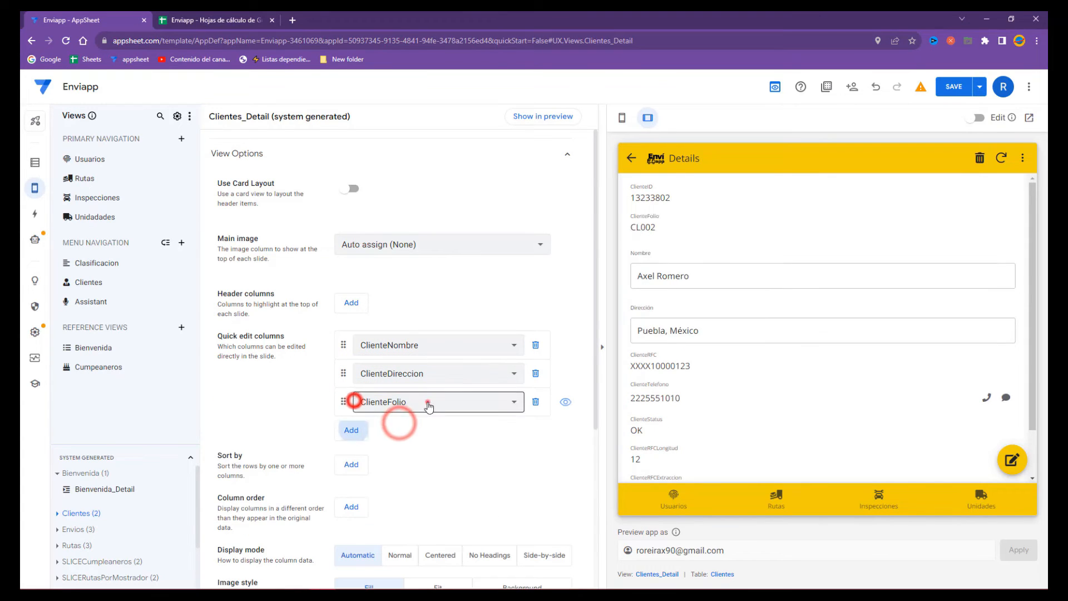
click(425, 402)
click(405, 452)
click(345, 430)
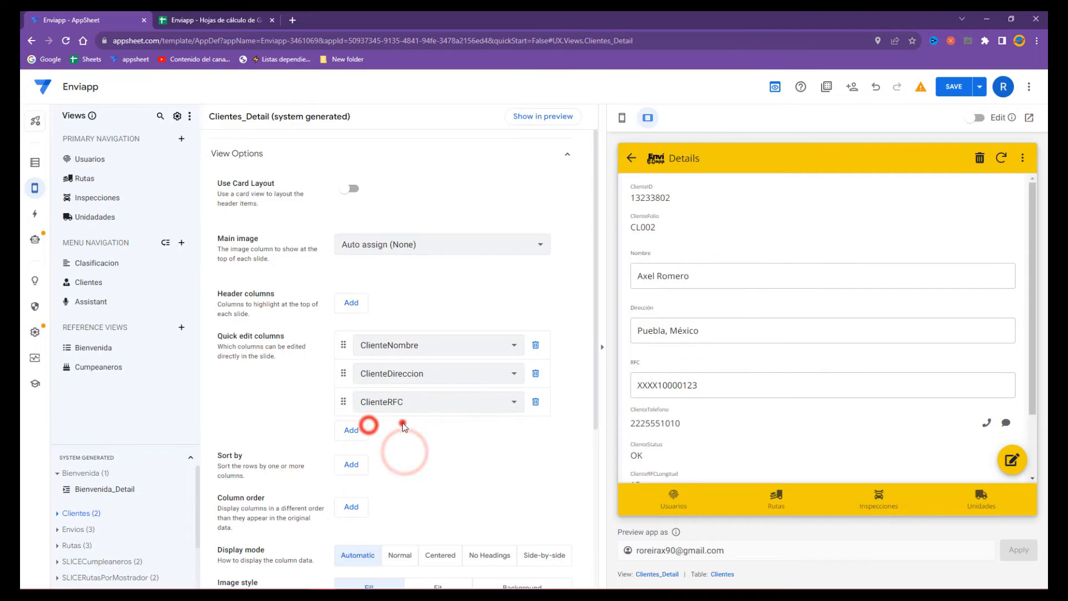
click(410, 428)
click(402, 478)
click(351, 458)
click(398, 460)
click(397, 505)
- Set the column order to start with ClienteNombre, ClienteDireccion and ClienteRFC
scroll(470, 484, down, 2)
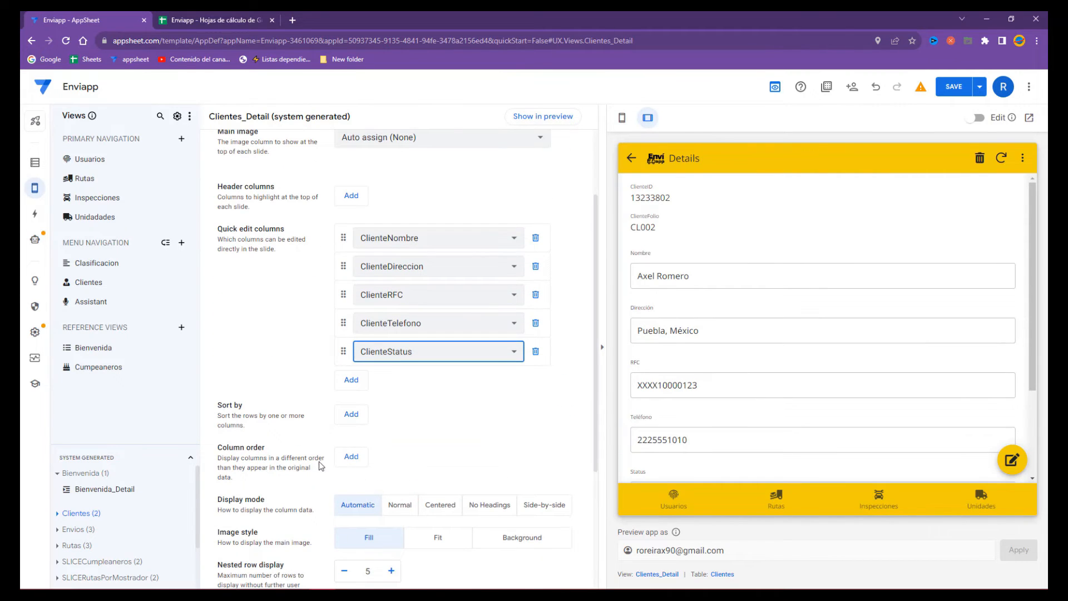
click(341, 460)
click(394, 456)
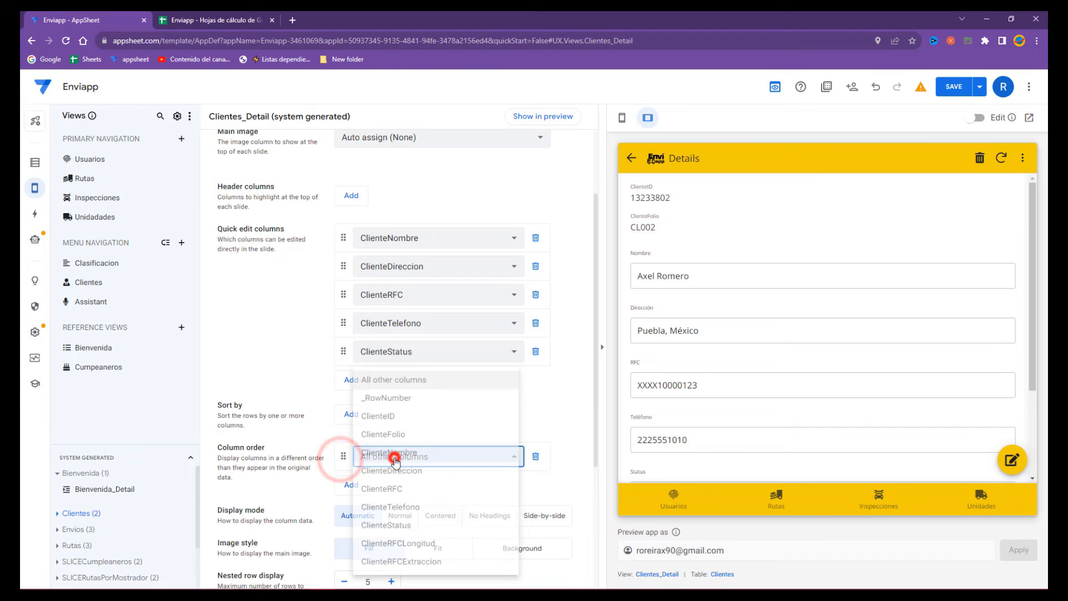
click(389, 433)
click(390, 452)
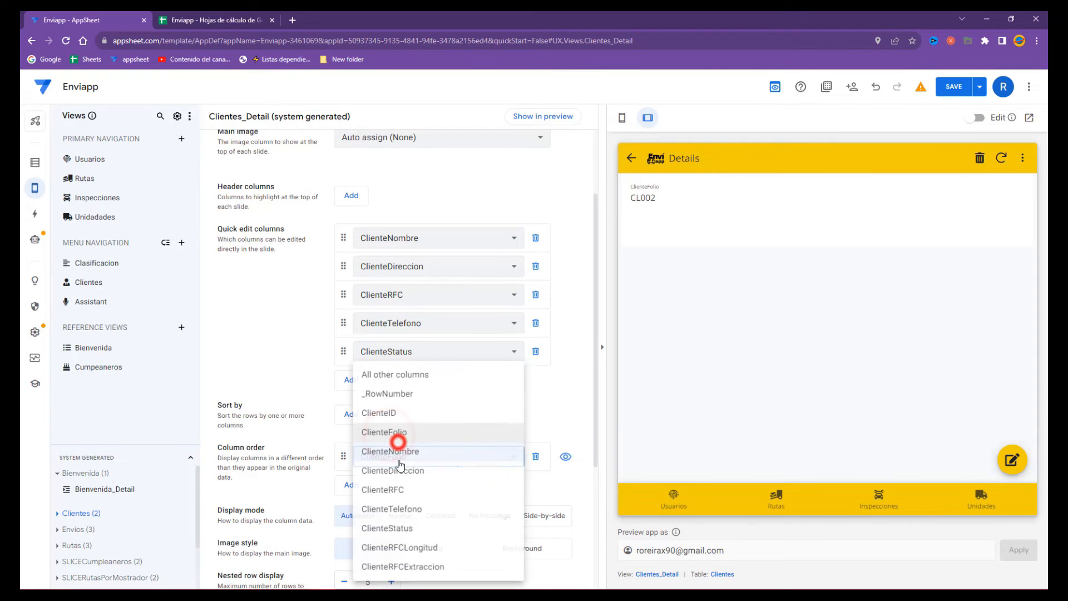
click(393, 452)
click(360, 486)
click(359, 483)
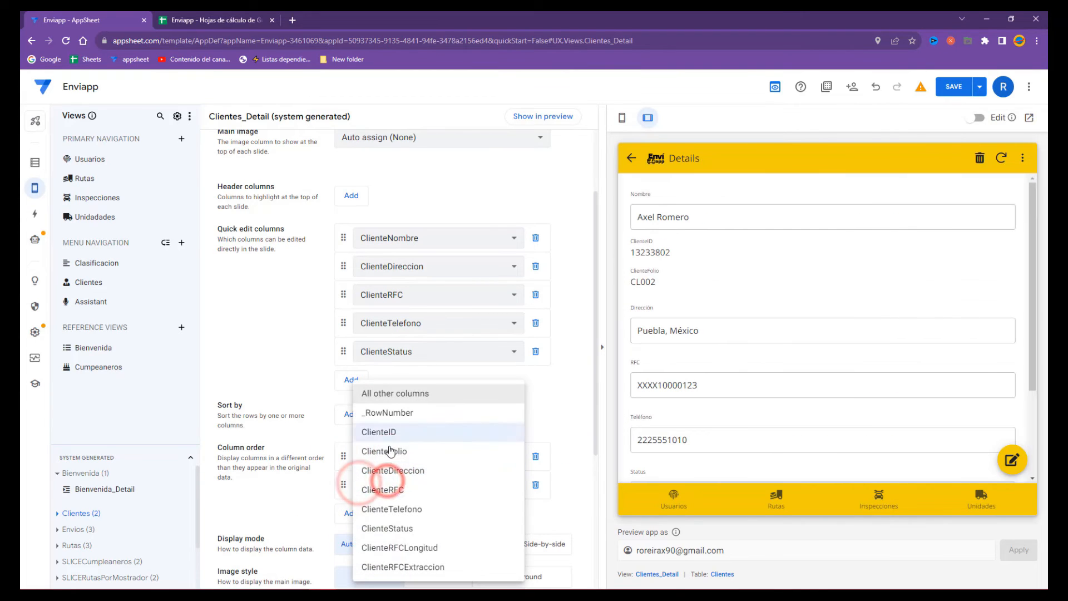
click(397, 471)
click(353, 511)
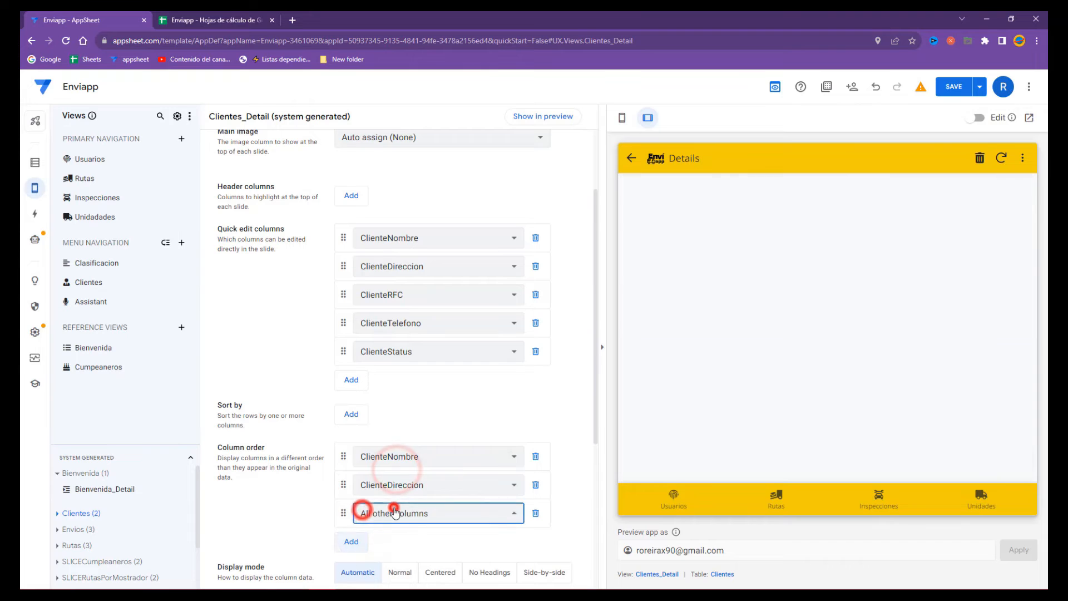
click(363, 509)
click(396, 492)
- Add ClienteTelefono and ClienteStatus to the column order and set Display mode to Side-by-side
click(349, 540)
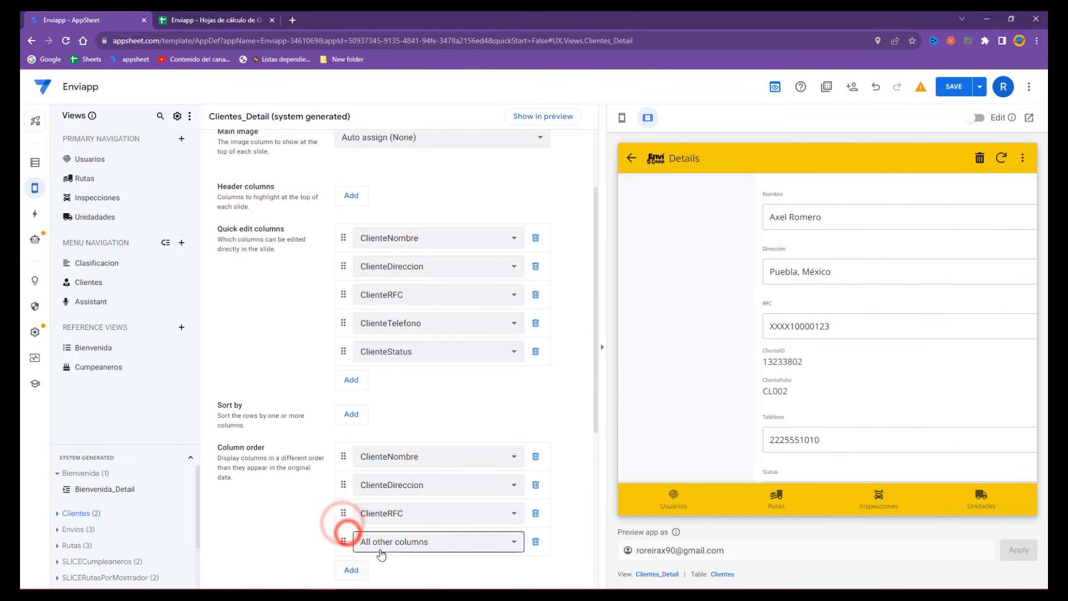
click(374, 542)
click(398, 507)
click(350, 568)
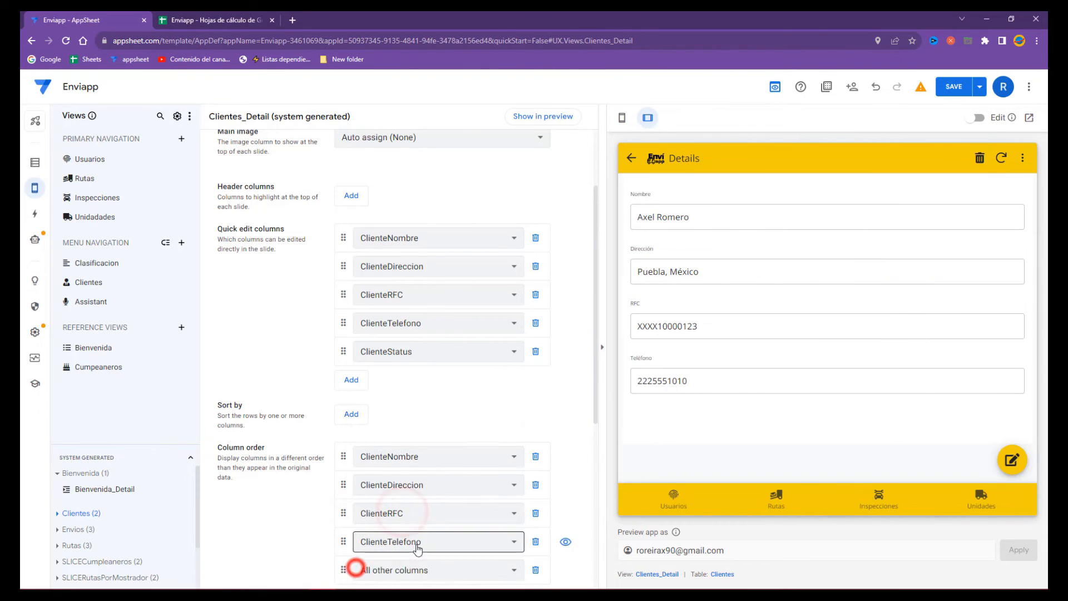
scroll(358, 563, down, 2)
click(405, 467)
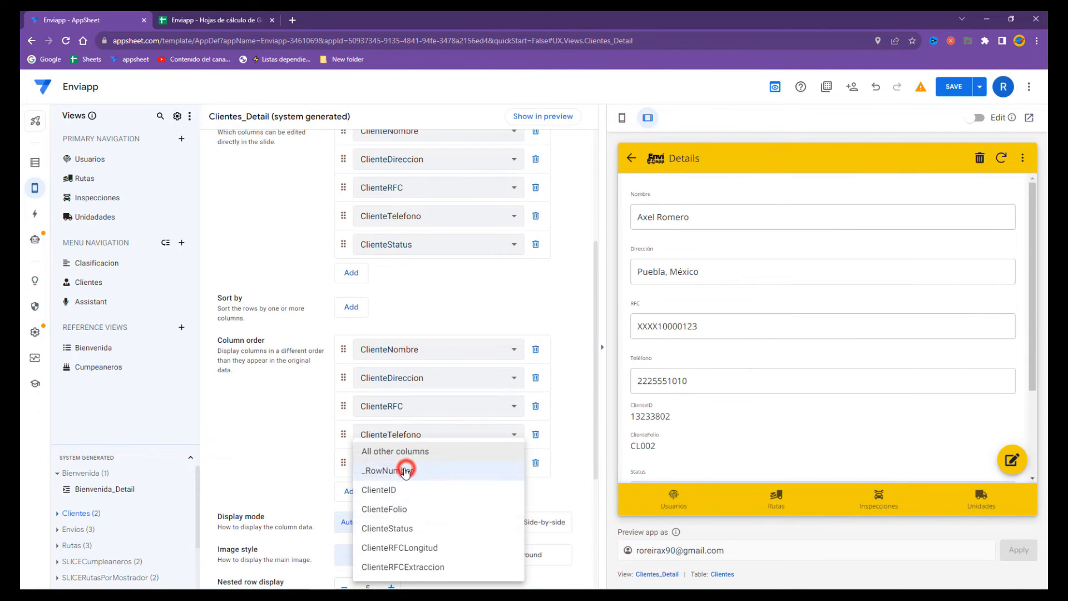
click(407, 528)
click(544, 526)
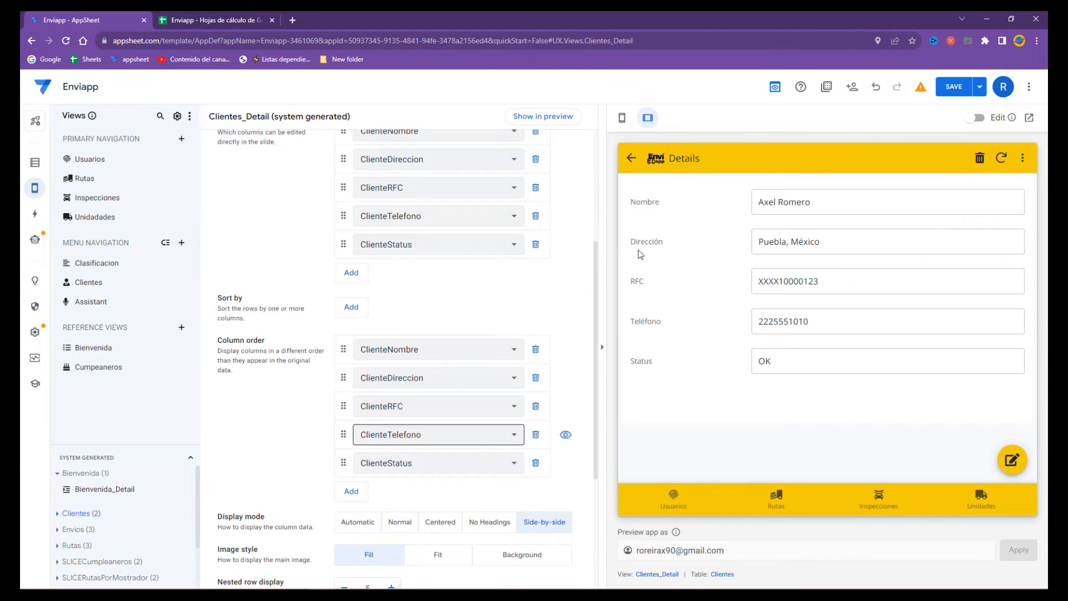
double_click(636, 575)
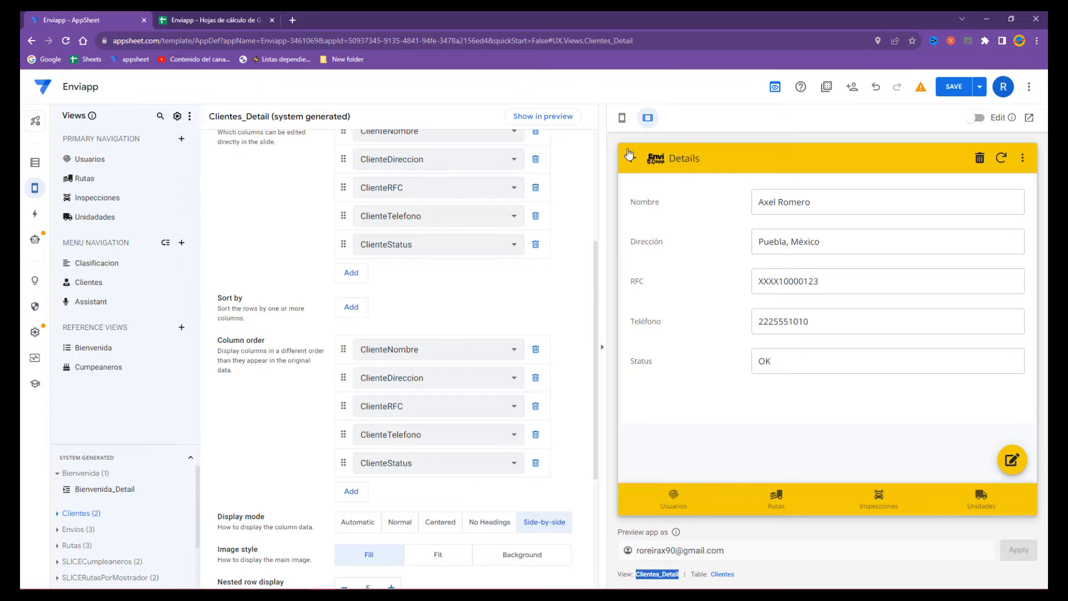
- Save the detail-view changes and try the Clientes list and new-client form in the preview
click(950, 88)
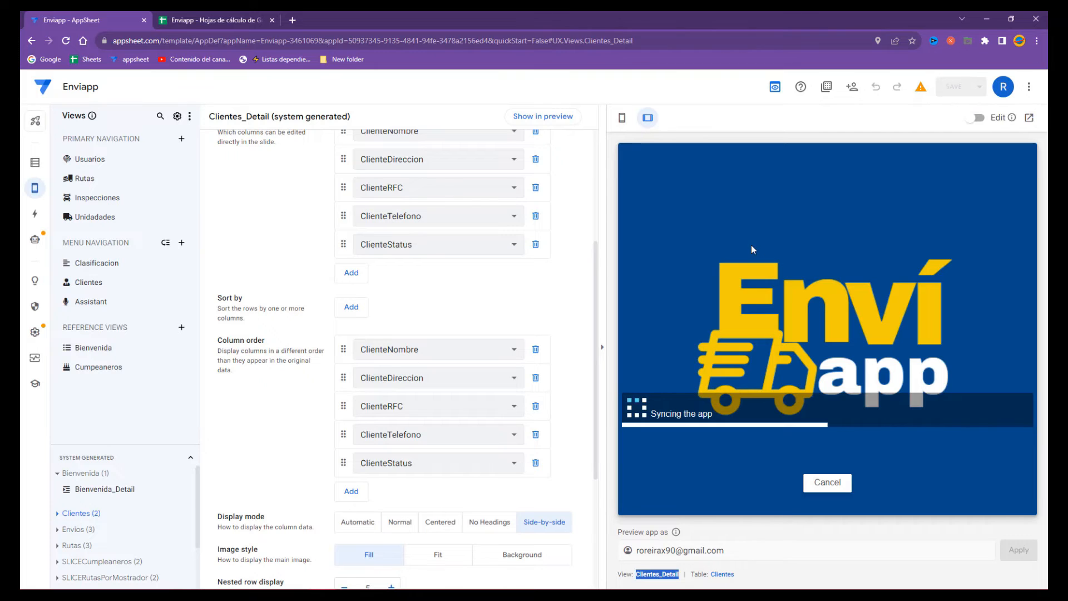
click(633, 159)
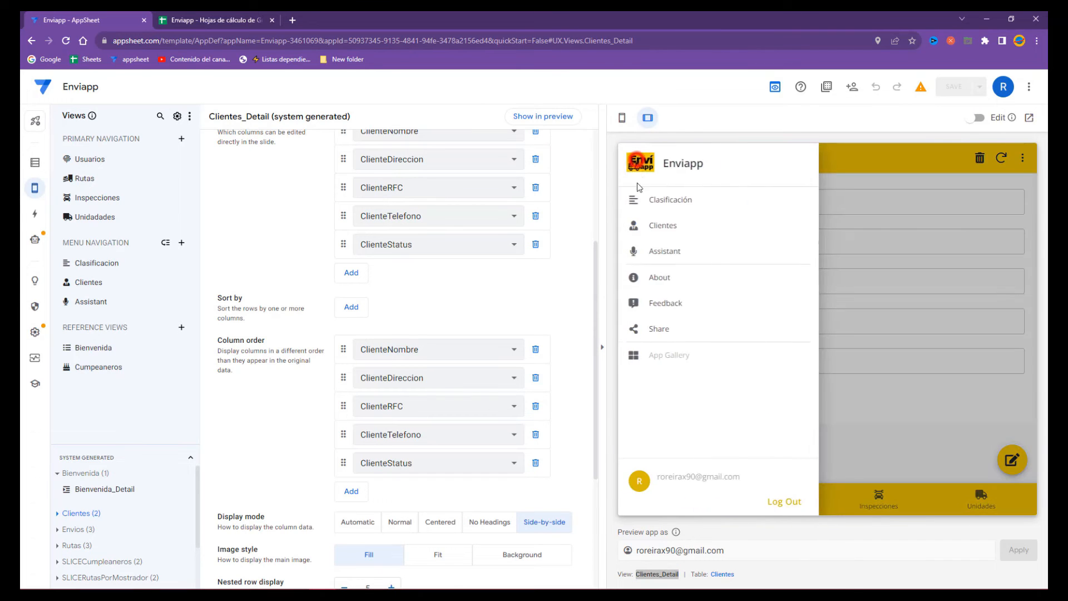
click(654, 217)
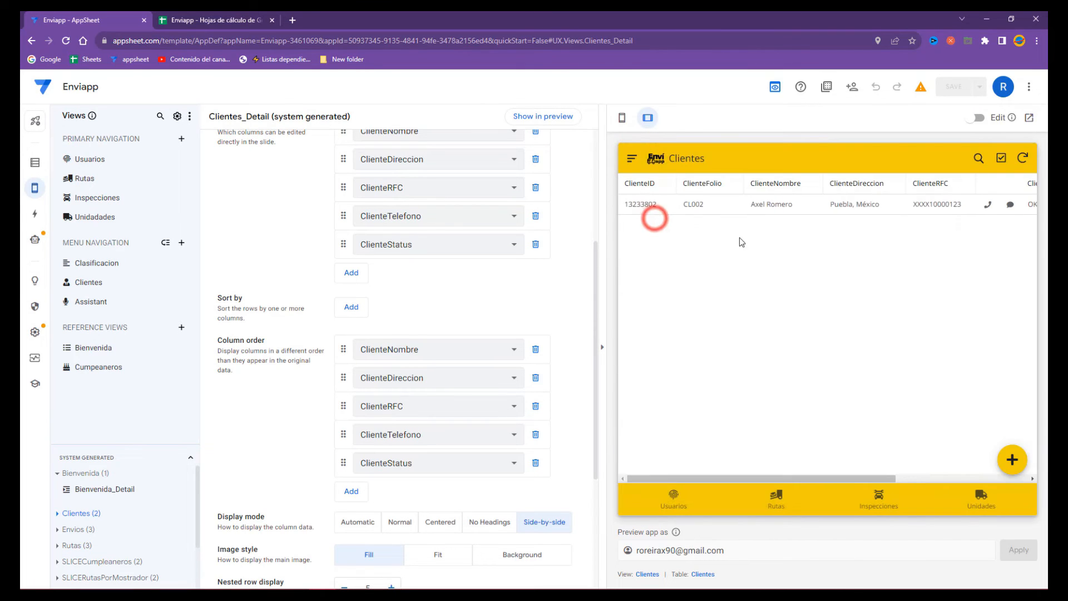
click(1012, 460)
click(633, 158)
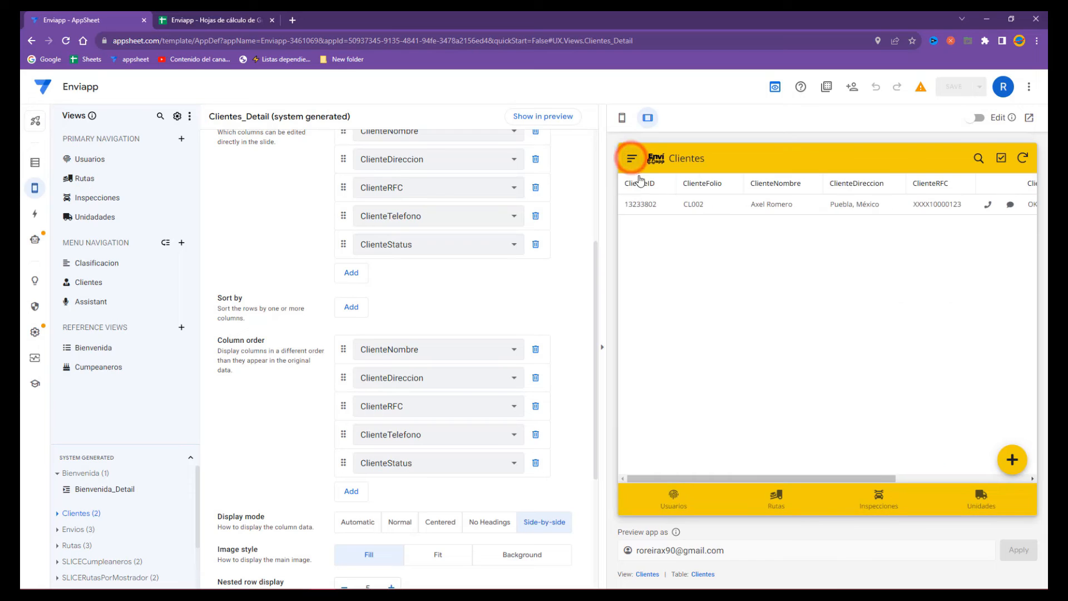
- Check an existing client's five-field details and edit form, then go to the Actions settings
click(705, 205)
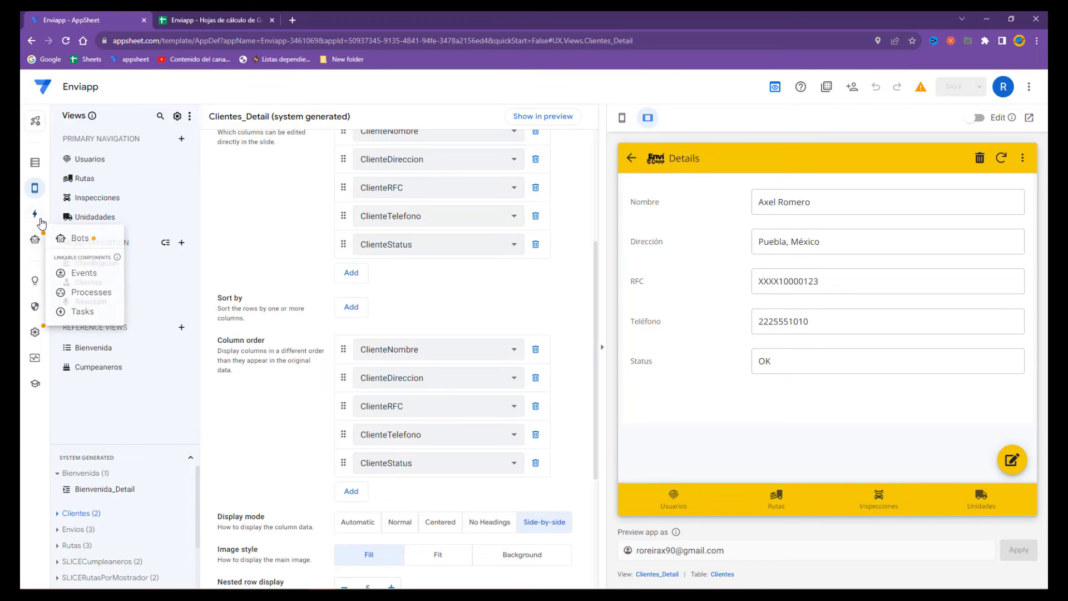
click(994, 460)
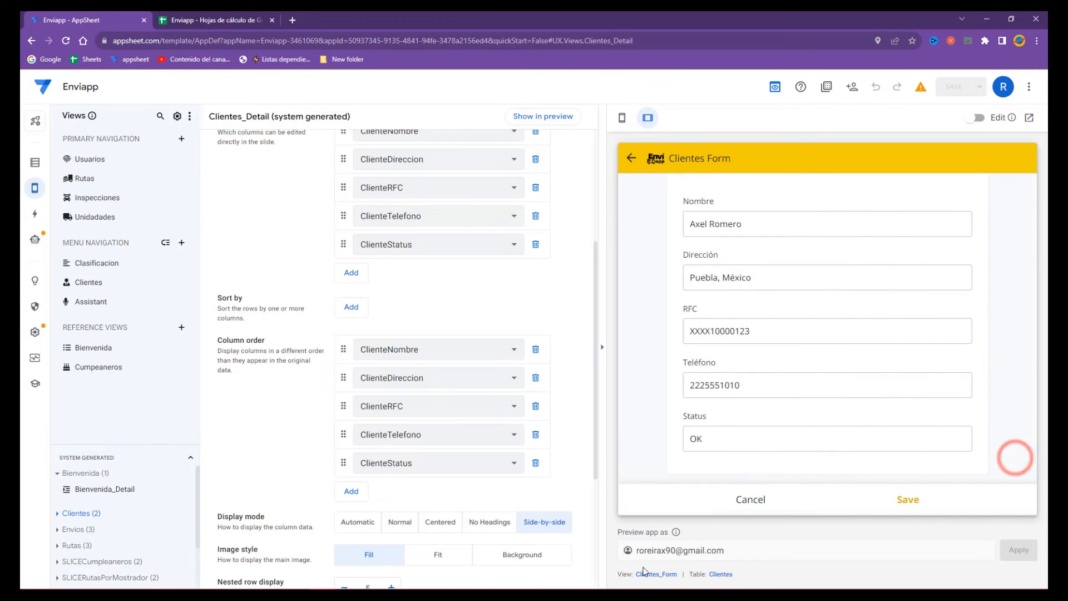
click(631, 159)
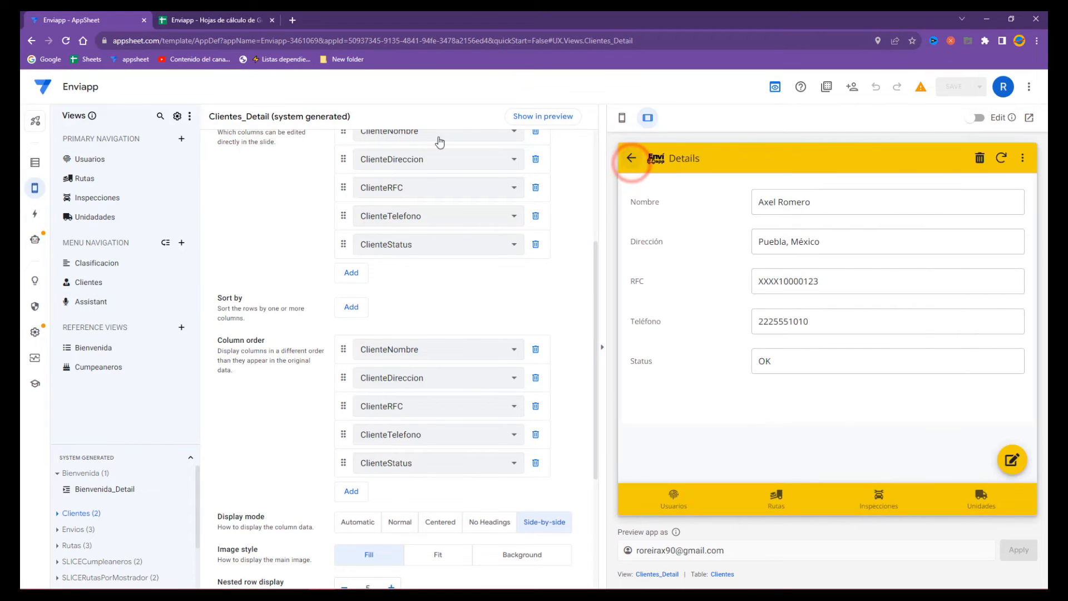
click(34, 222)
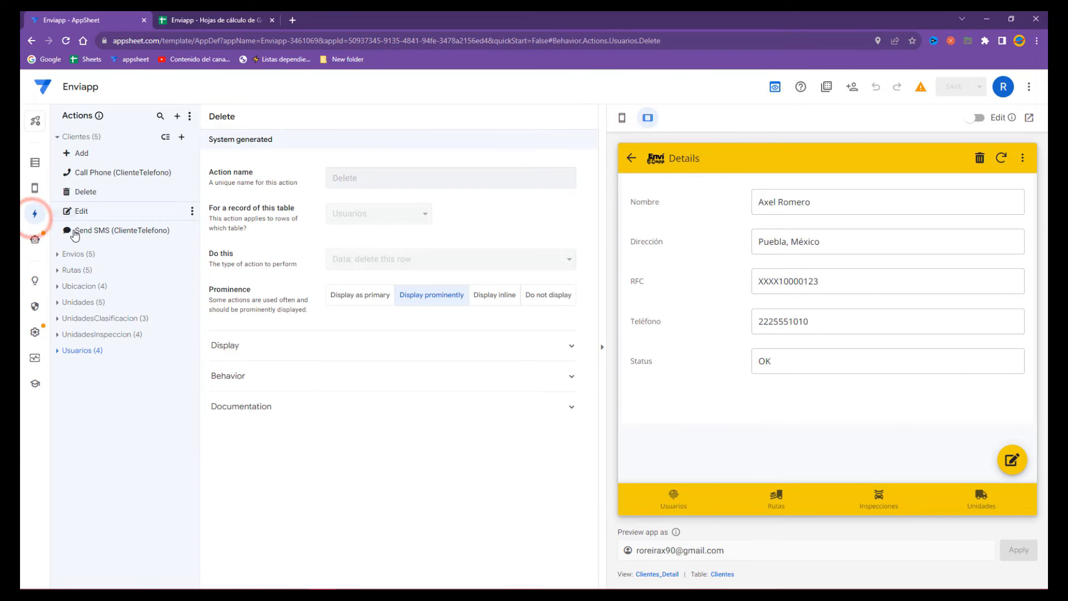
- Set the Clientes Edit action to Do not display, save, and show the Clientes list in the preview
click(84, 211)
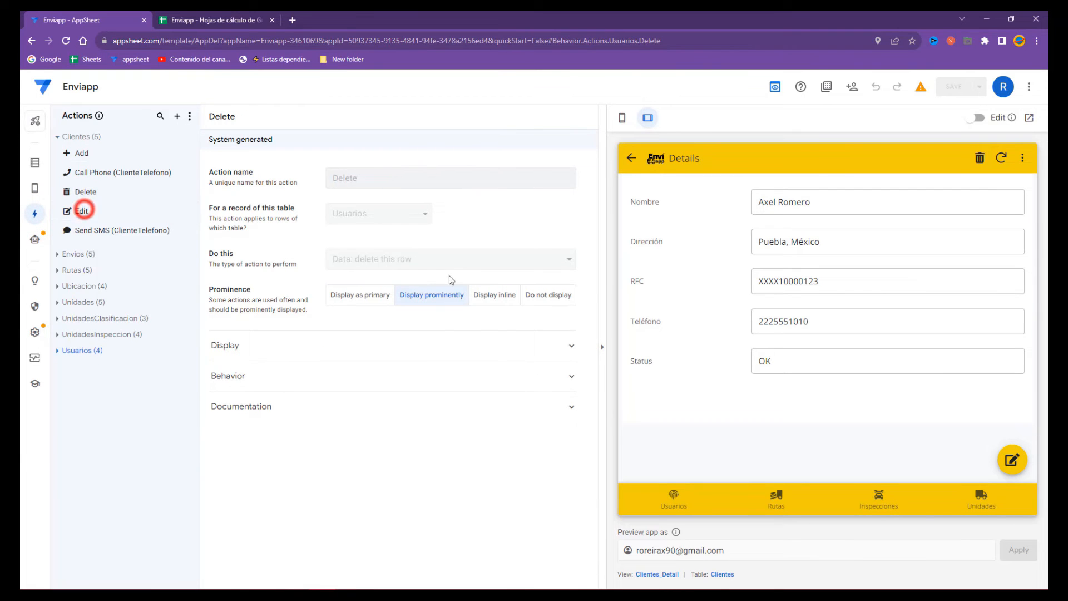
click(548, 340)
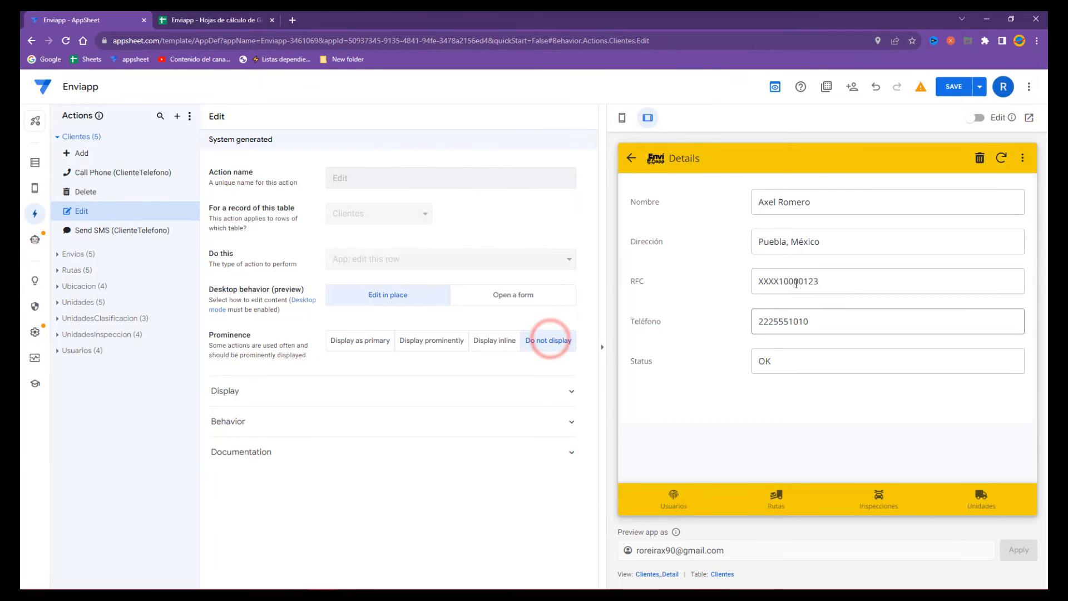
click(951, 91)
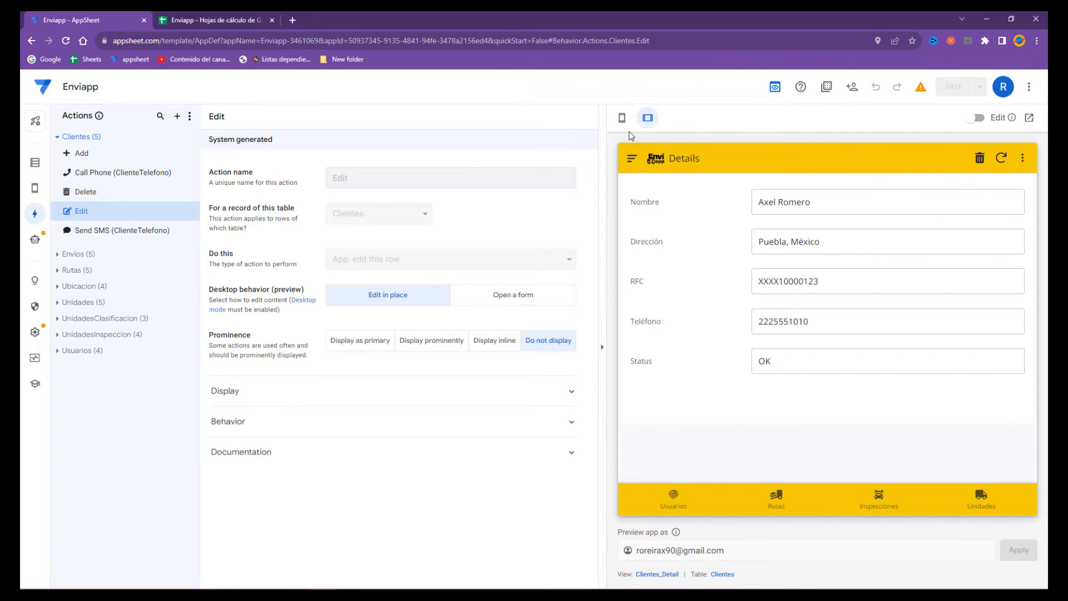
click(632, 158)
click(666, 223)
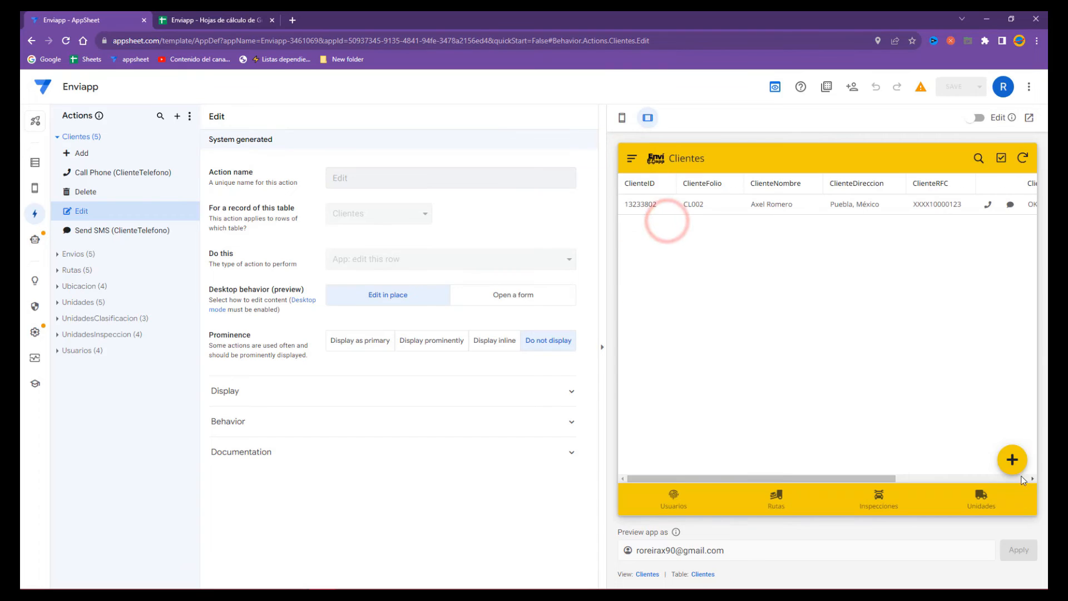
- Start a new client, enter a name, and paste an existing client's RFC from the Clientes sheet
click(1010, 460)
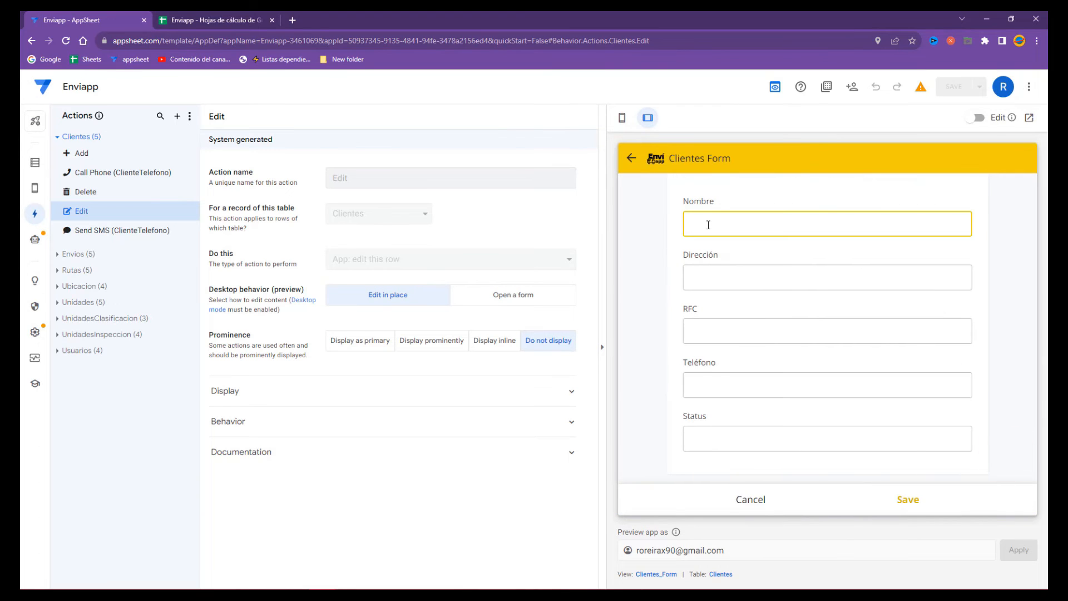
key(Tab)
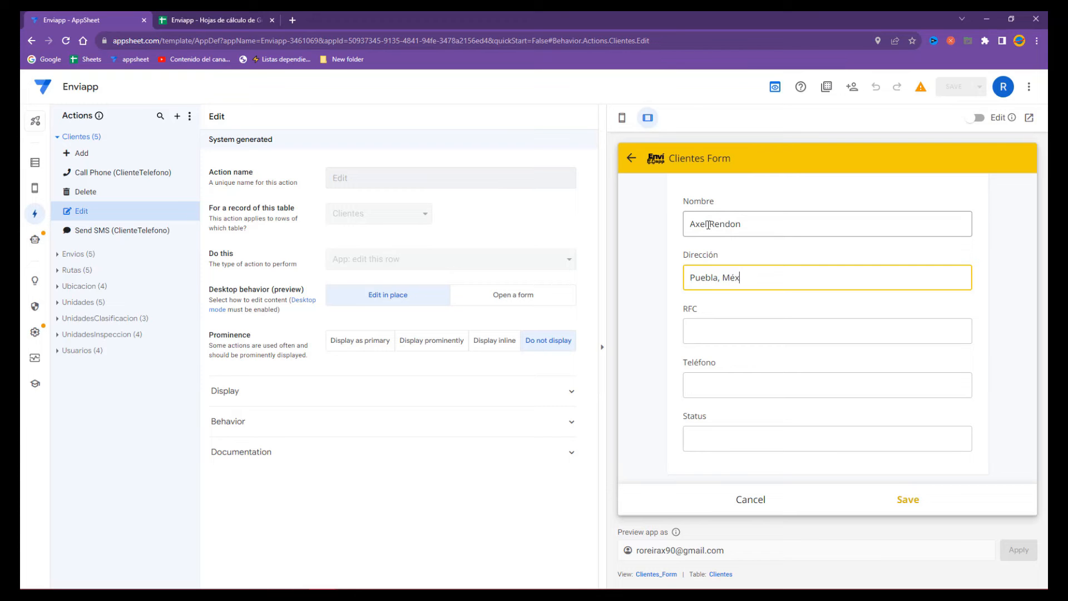
click(240, 19)
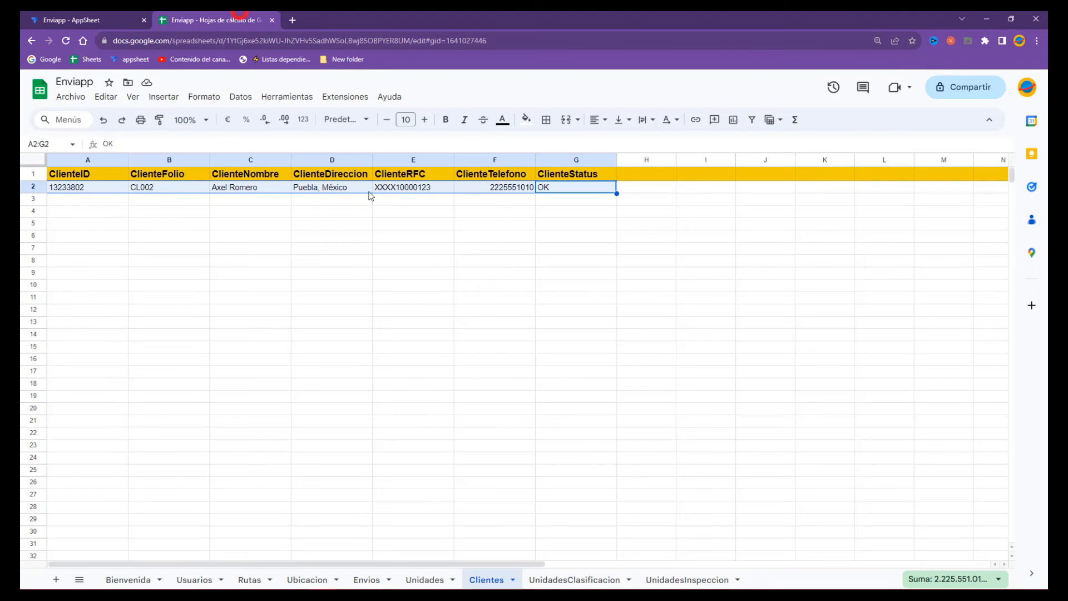
click(412, 187)
key(ctrl+c)
key(ctrl+shift+Tab)
click(704, 341)
key(ctrl+v)
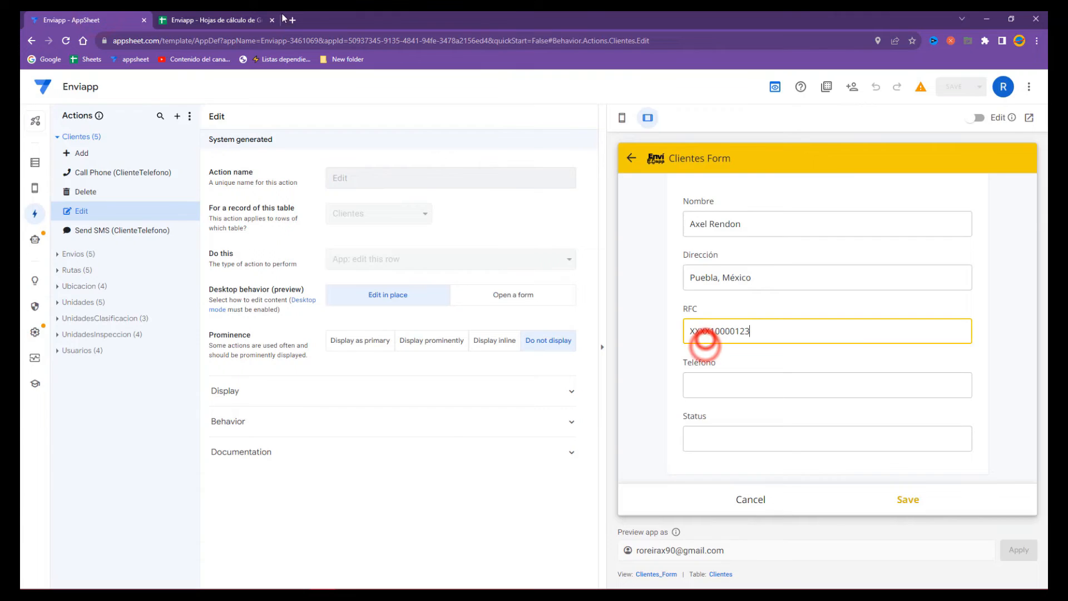
- Paste the existing client's phone number from the sheet and try saving, triggering the duplicate warning
click(255, 20)
click(477, 186)
key(ctrl+c)
click(123, 20)
click(715, 384)
key(ctrl+v)
click(730, 412)
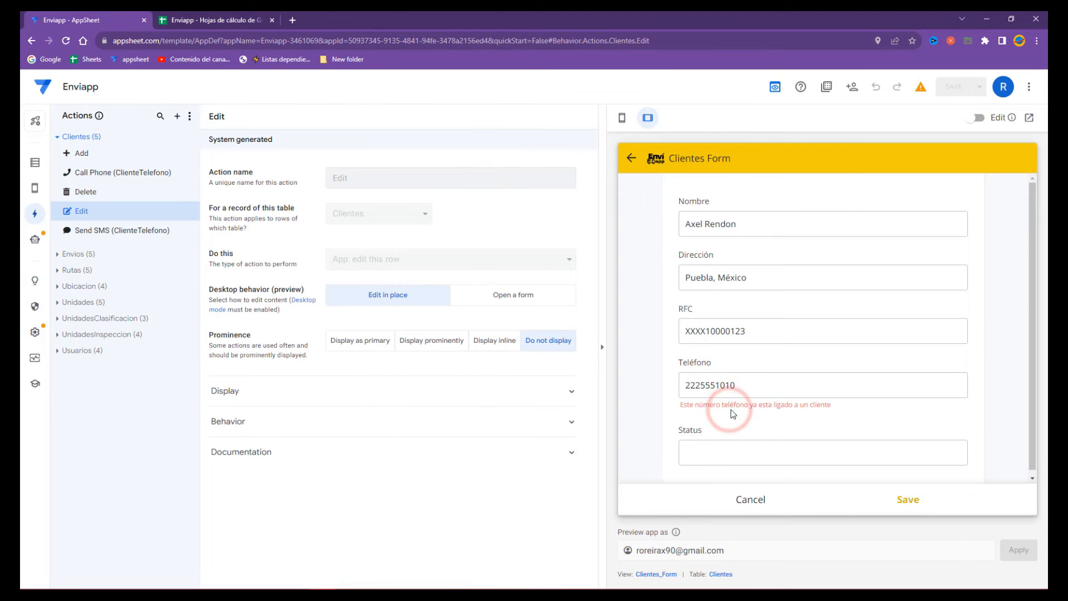
click(917, 502)
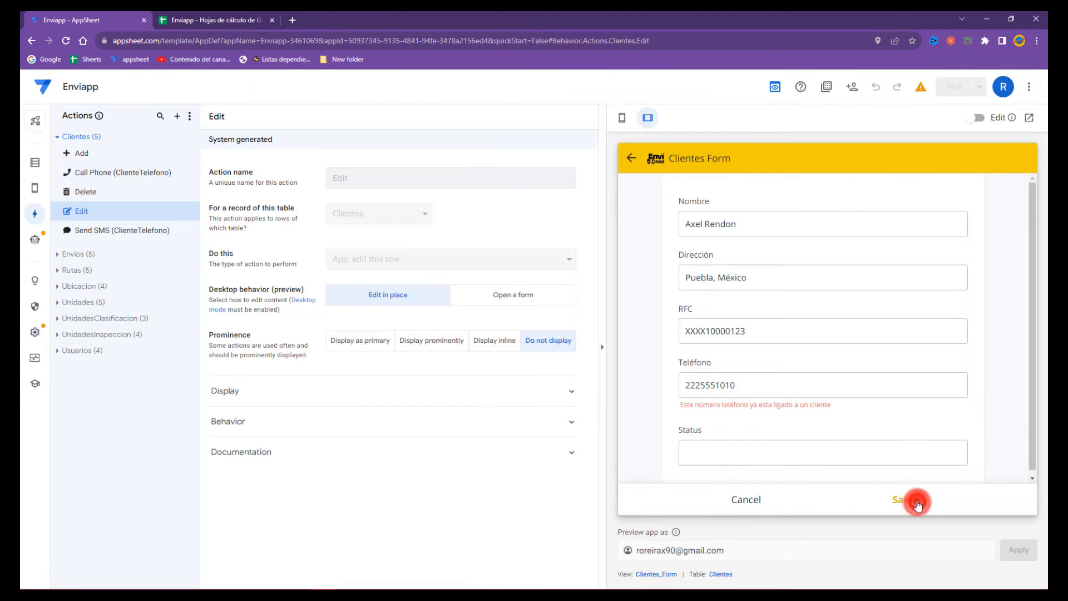
- Discard the new client, open the existing client, and delete the RFC's last digit in place
click(746, 499)
click(888, 347)
click(688, 205)
double_click(840, 280)
click(849, 280)
key(BackSpace)
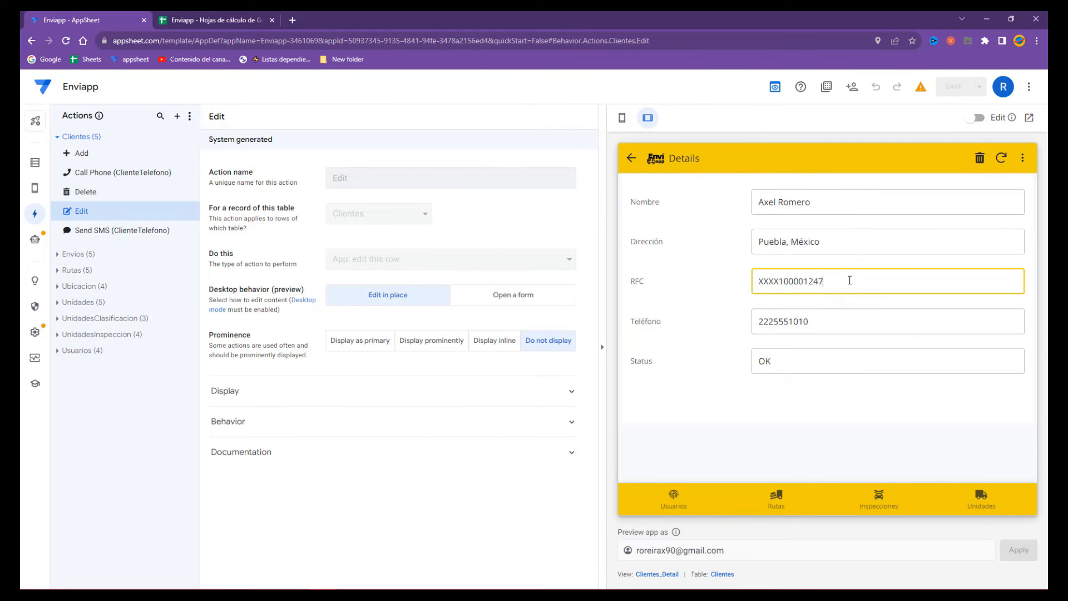
- Commit the shortened RFC, verify it in the Clientes sheet's RFC cell, and open the Clientes table's columns
click(839, 333)
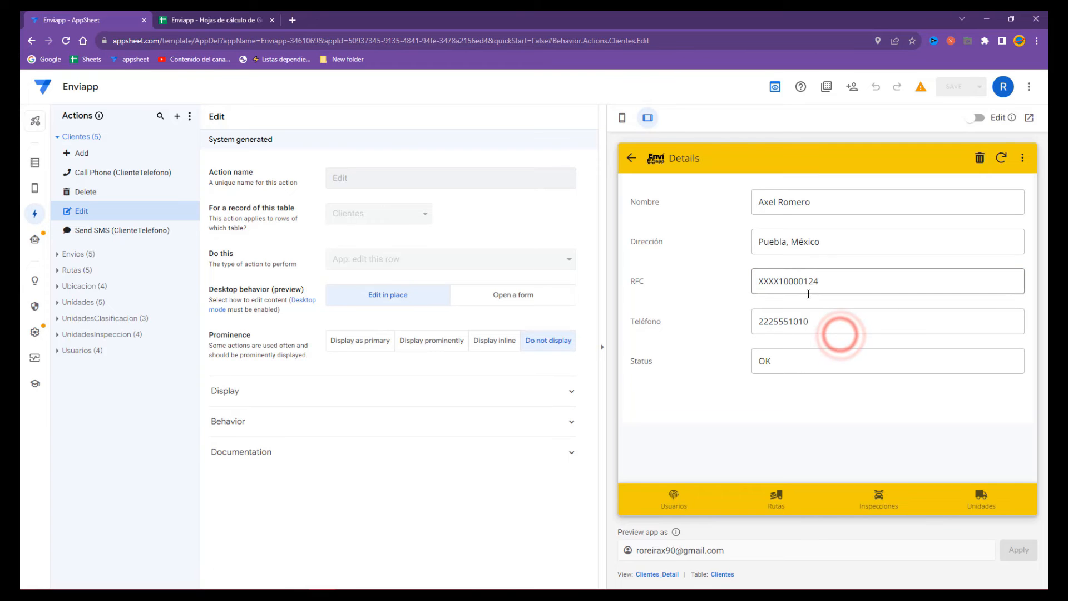
double_click(832, 280)
click(242, 21)
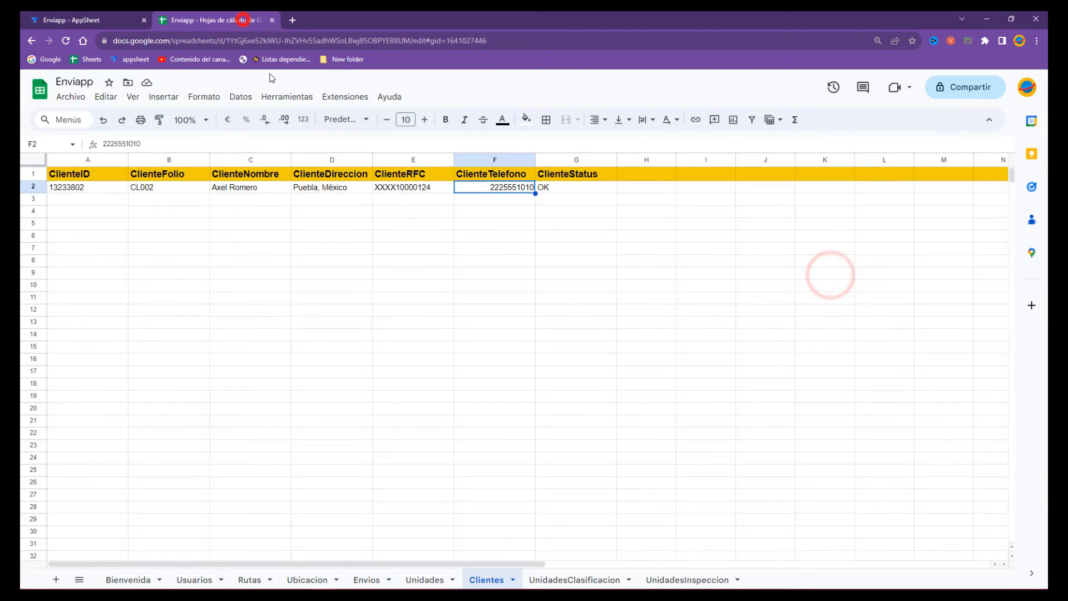
click(426, 186)
click(72, 21)
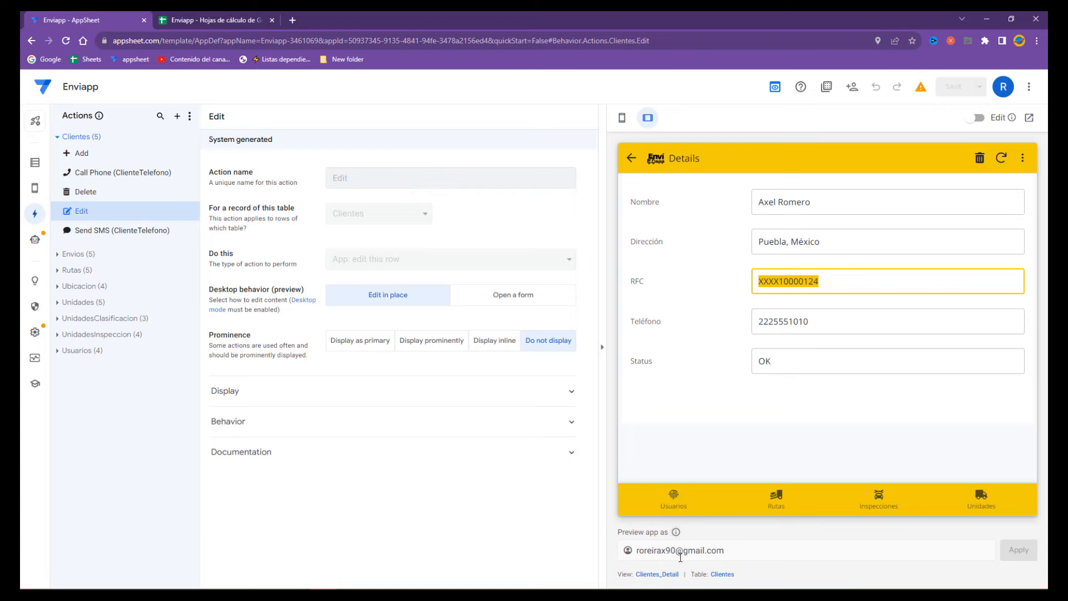
click(721, 573)
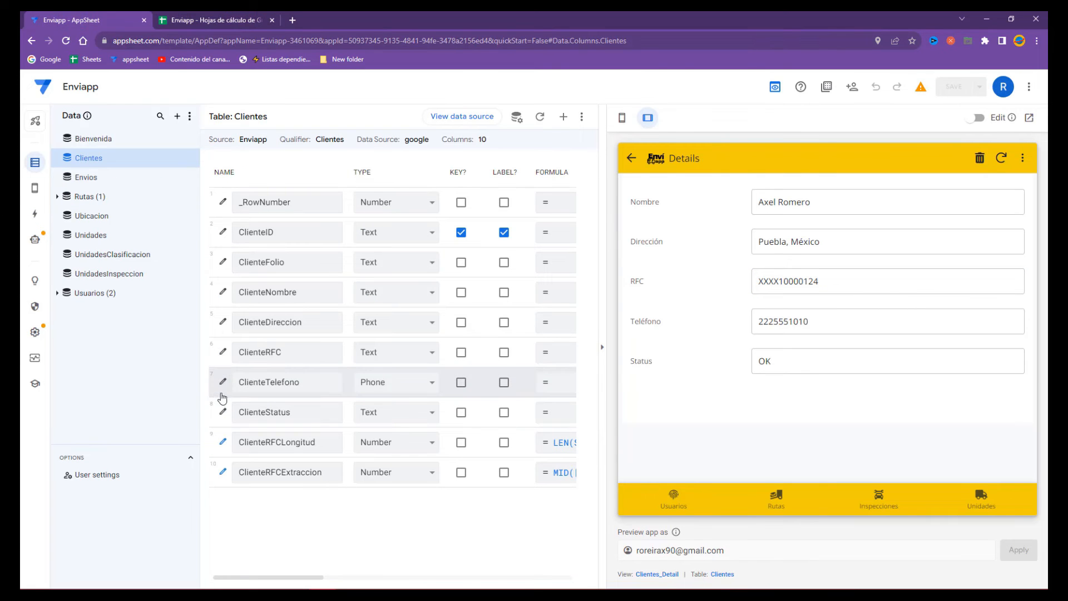
- Review ClienteTelefono's Valid If formula, then open its invalid-value error message formula
click(222, 384)
click(398, 431)
click(549, 468)
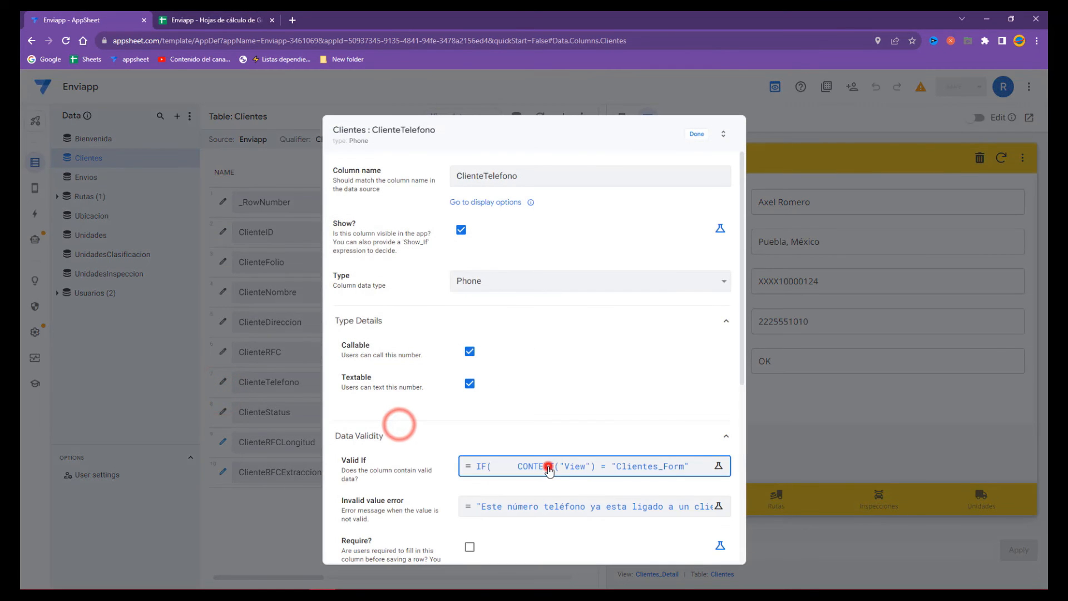
drag(423, 192, 481, 198)
click(773, 99)
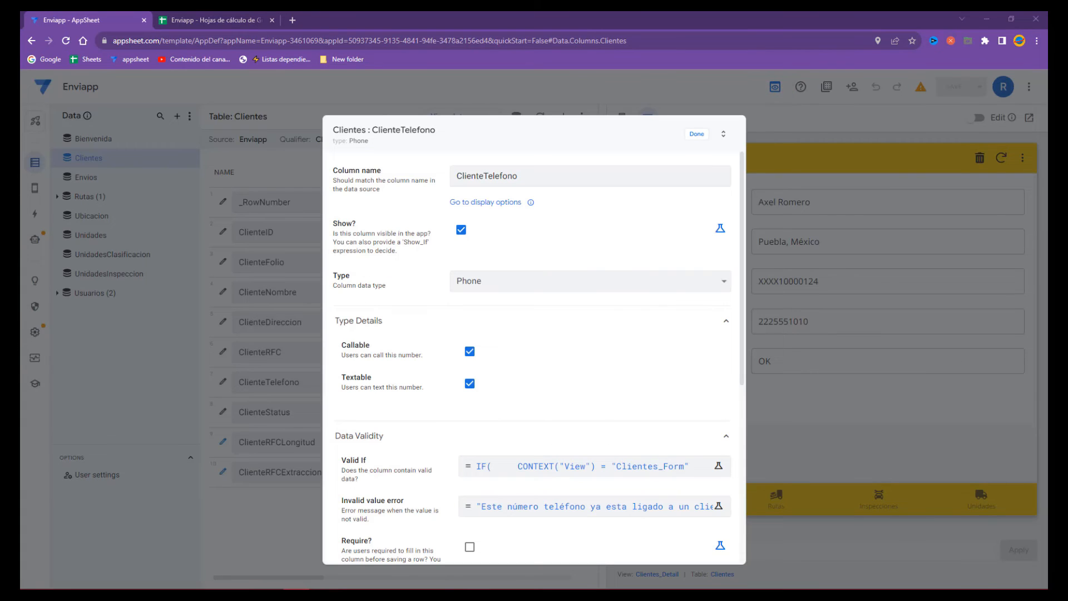
click(503, 499)
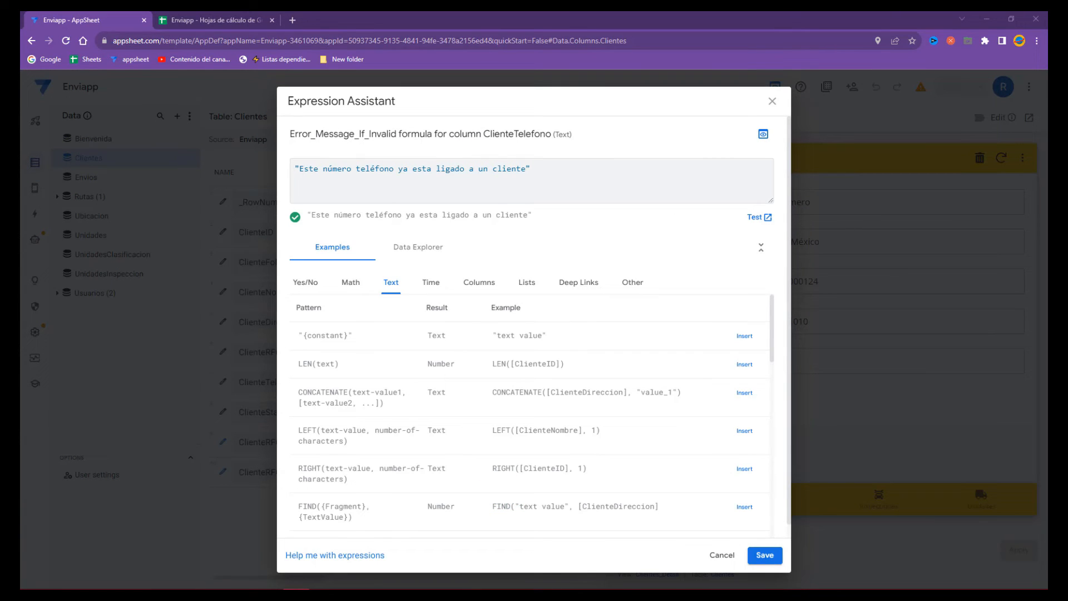
- Wrap the duplicate-phone message in CONCATENATE( ... , ) and remove the word 'un' from it
click(295, 168)
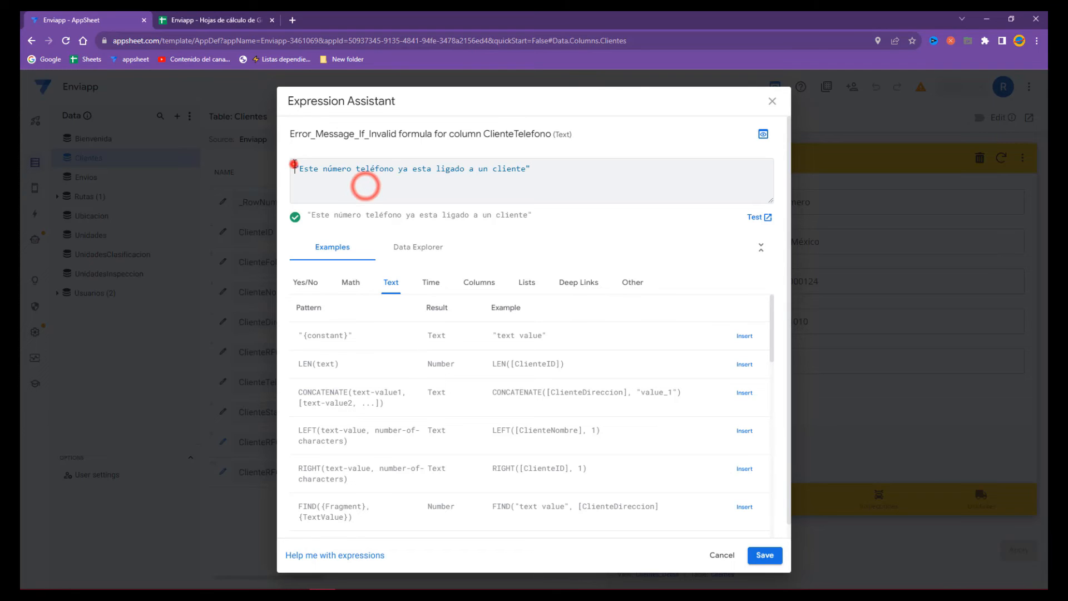
text(CONCATENATE)
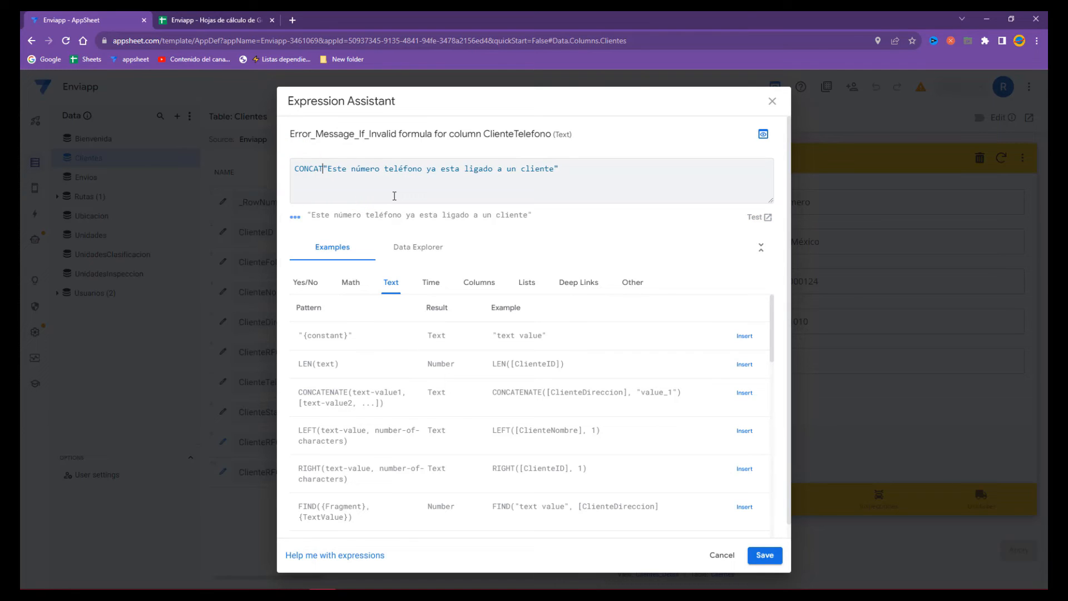
key(Return)
text(()
key(Return)
key(Tab)
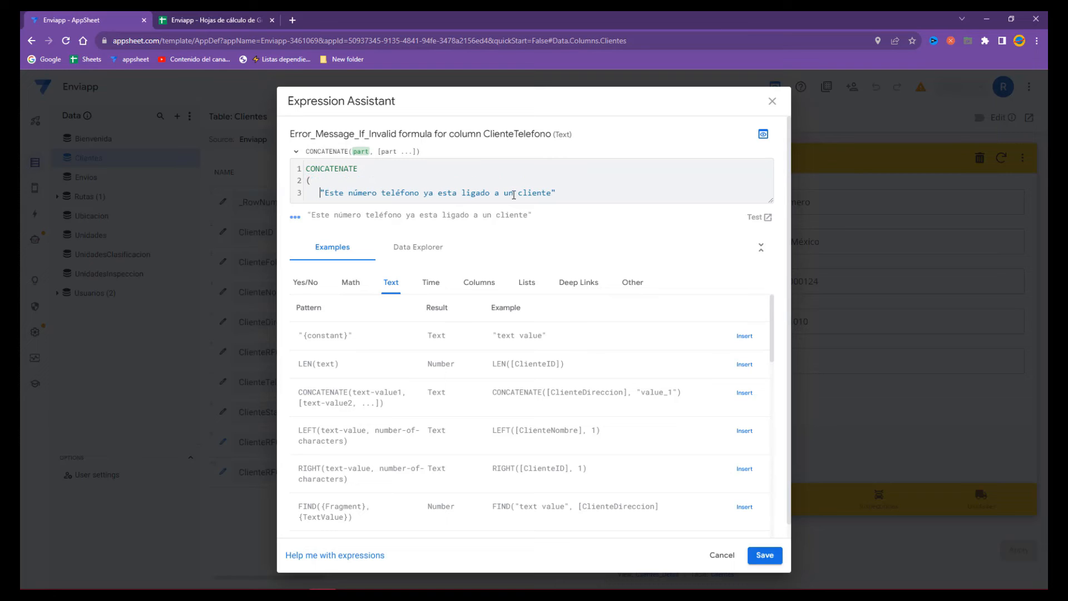
key(Left)
key(Right)
key(Return)
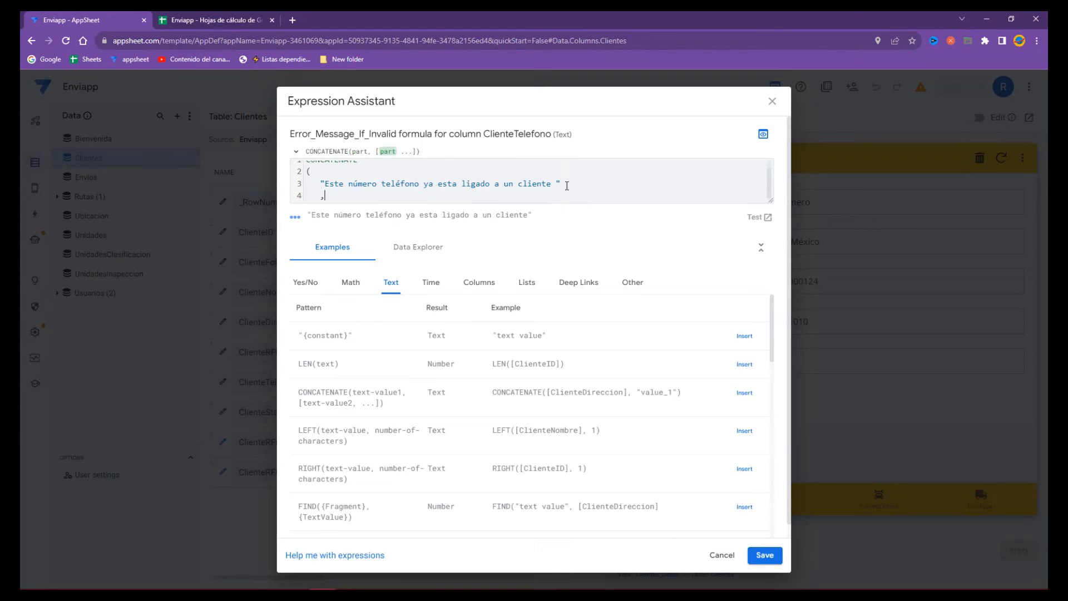
text(,)
double_click(508, 184)
key(BackSpace)
click(421, 195)
key(Return)
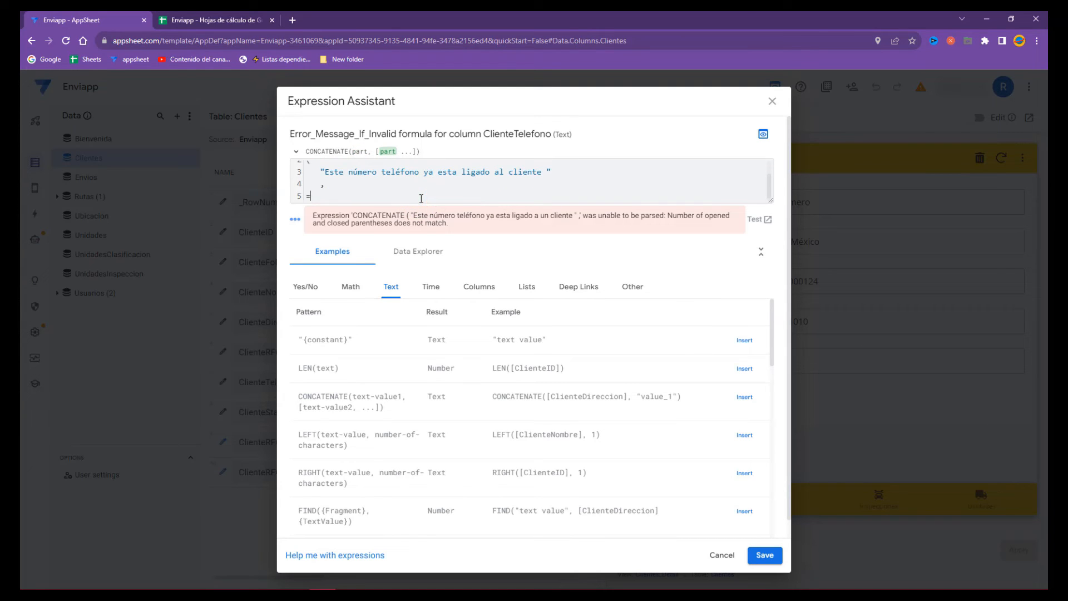
text())
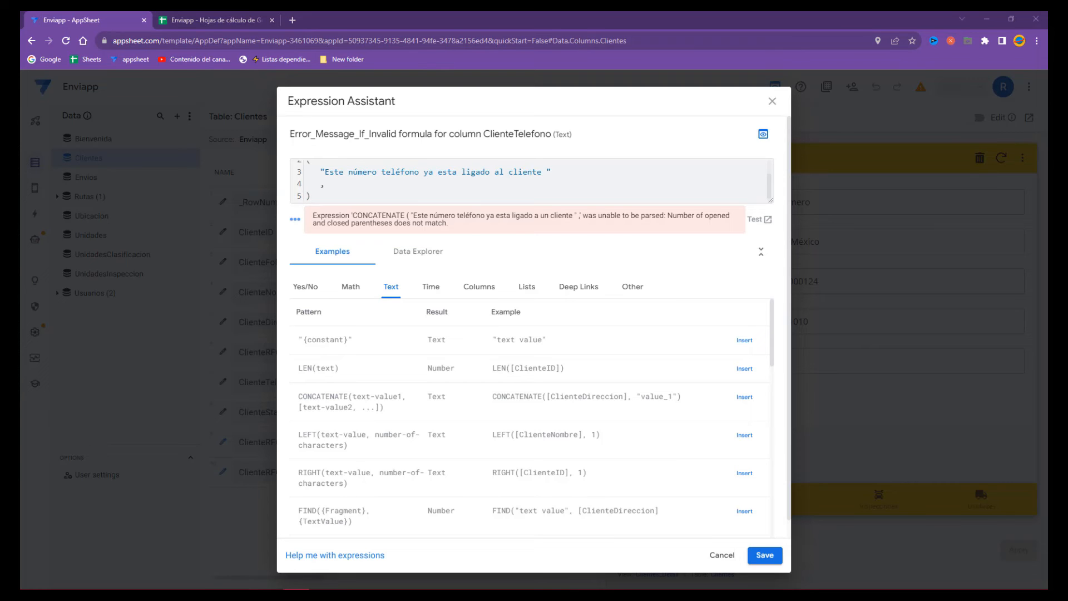
- Insert a TEXT( ) call as CONCATENATE's second argument and save the partial formula
click(362, 182)
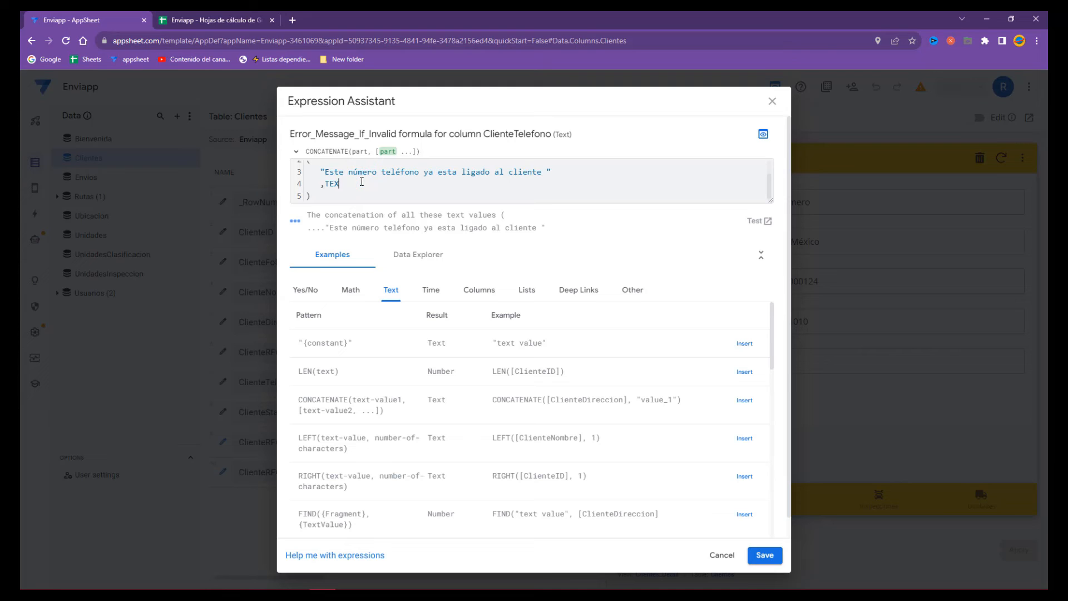
text(TEXT)
key(Return)
text(()
key(Return)
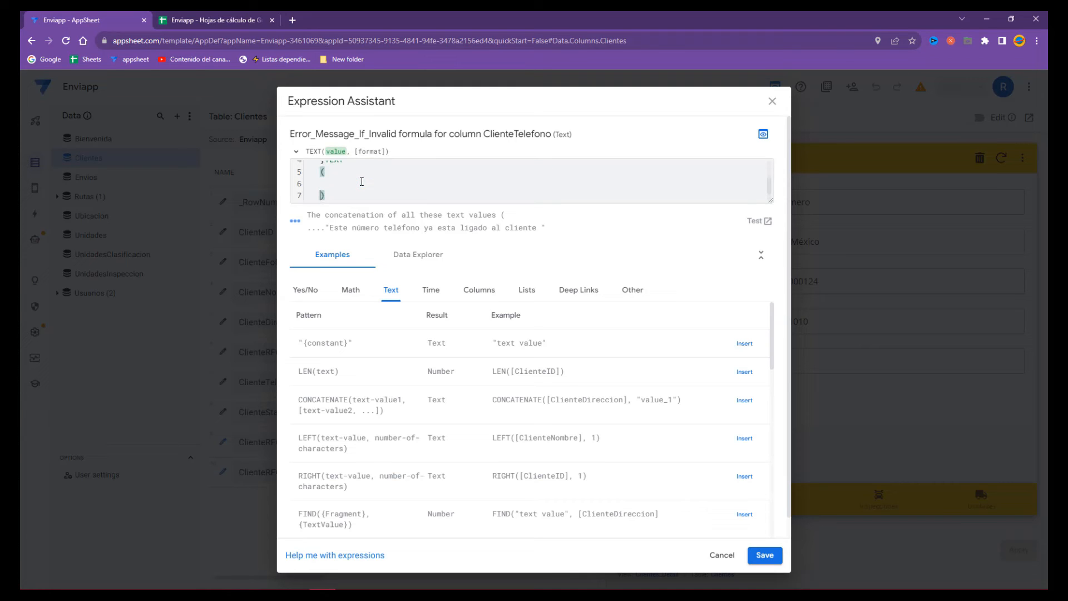
click(767, 203)
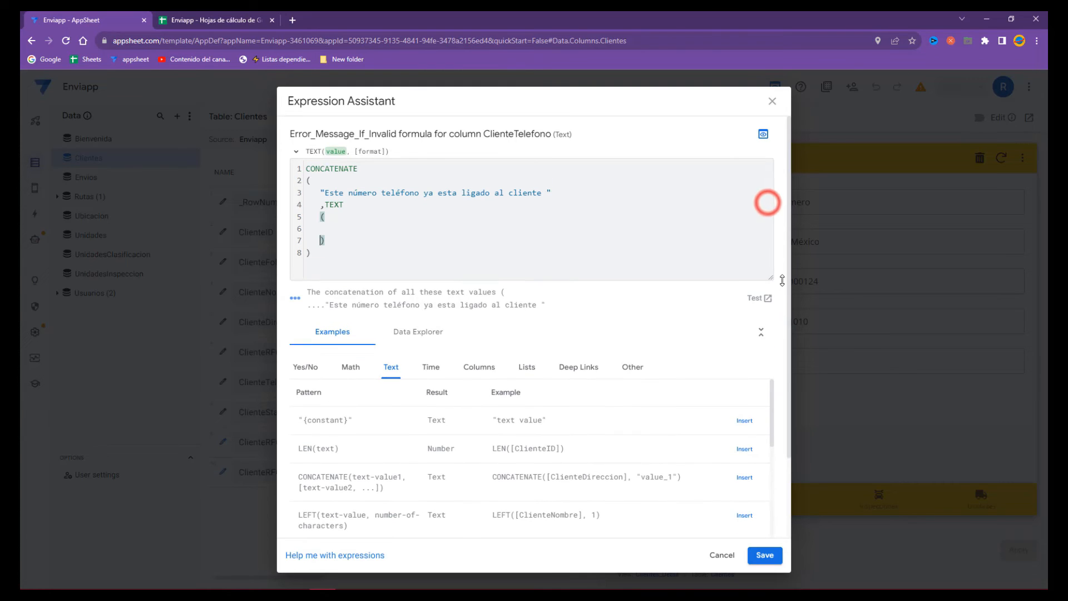
click(399, 236)
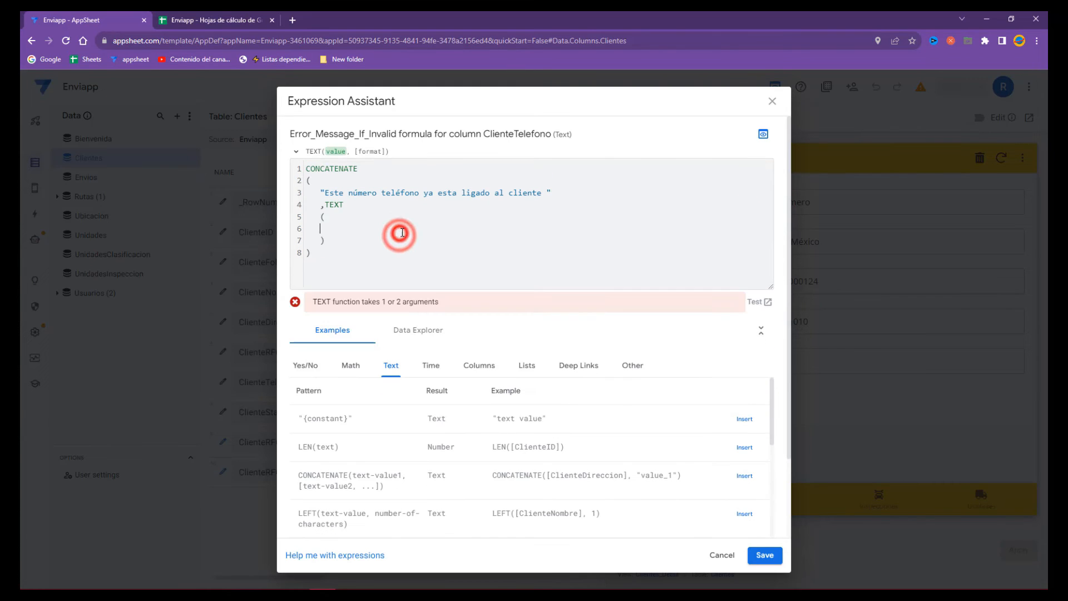
click(760, 553)
- Copy the SELECT lookup from the Valid If formula into TEXT() and save the finished error message
click(528, 467)
click(764, 199)
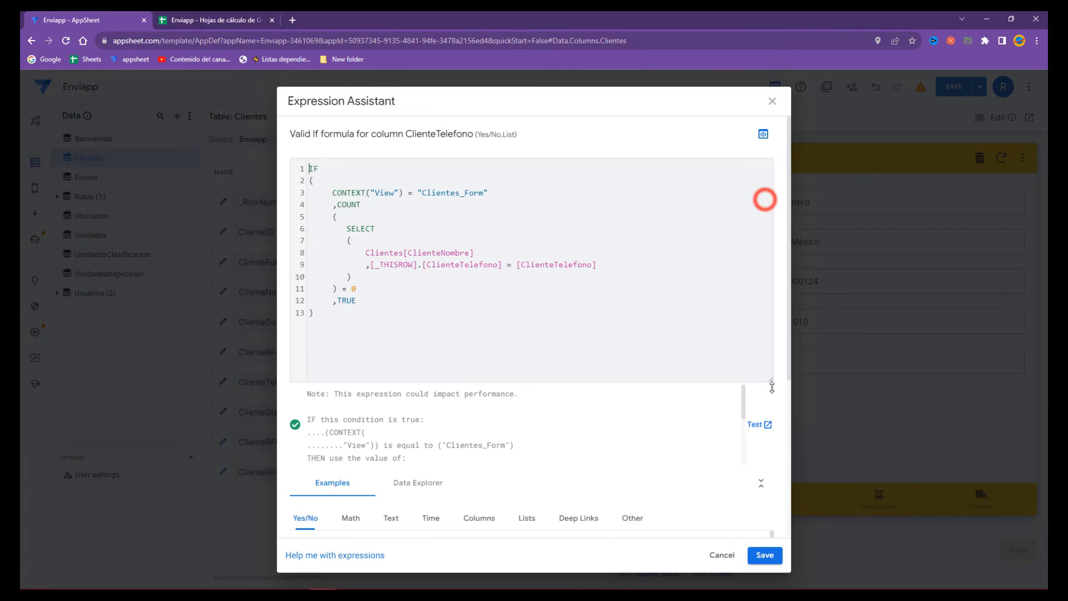
drag(347, 229, 390, 280)
key(ctrl+c)
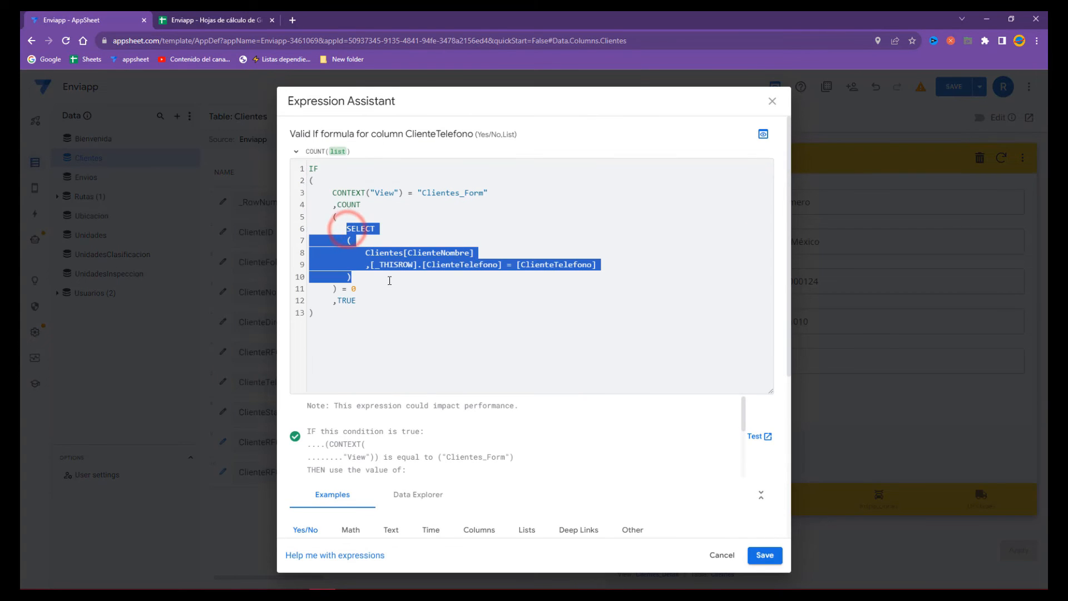
click(748, 562)
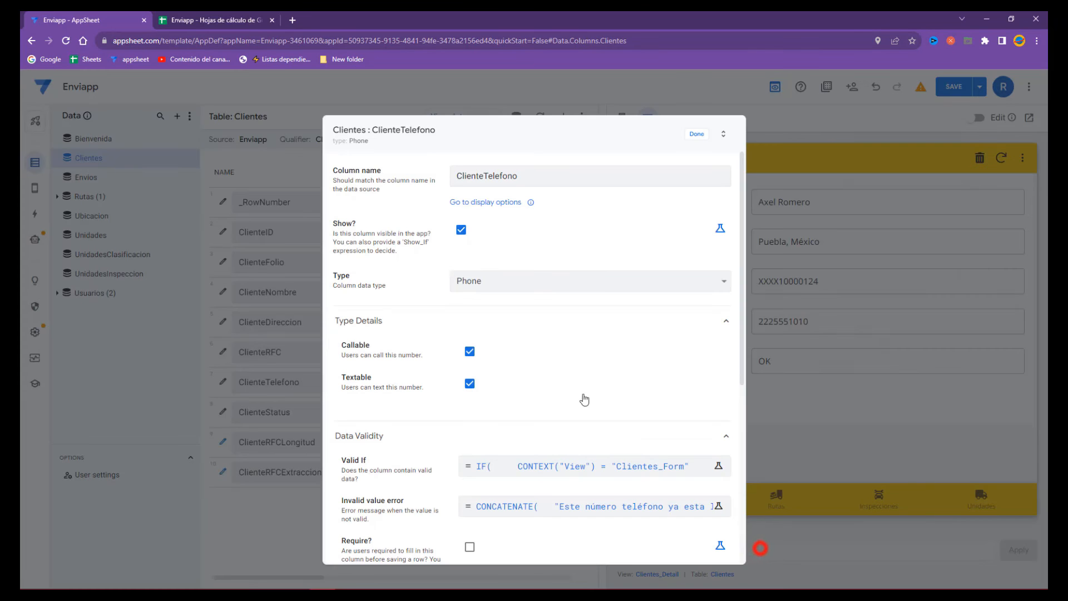
click(538, 501)
click(768, 200)
click(378, 225)
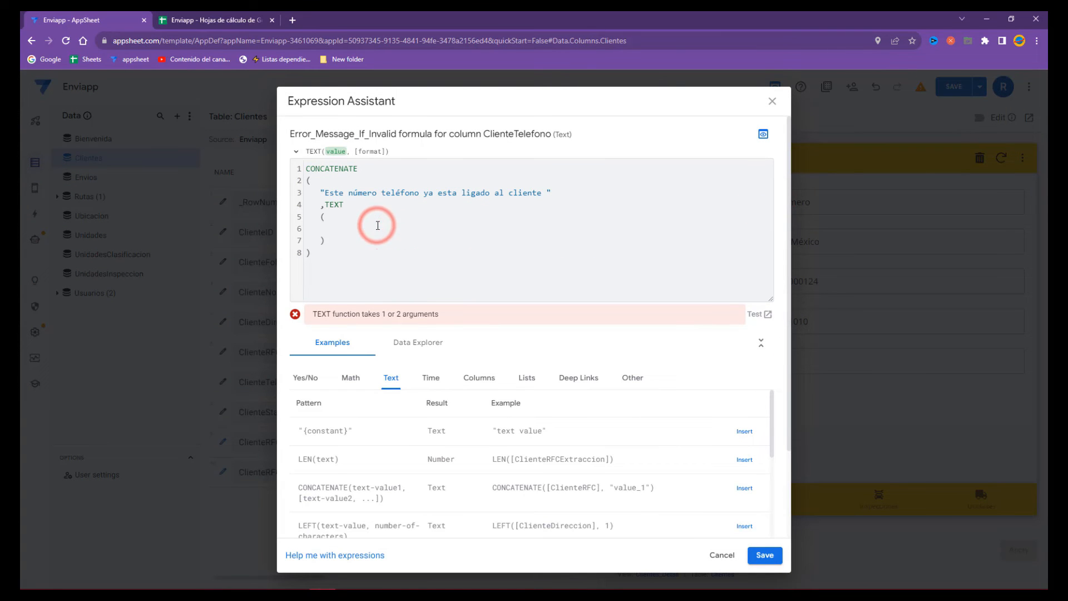
key(ctrl+v)
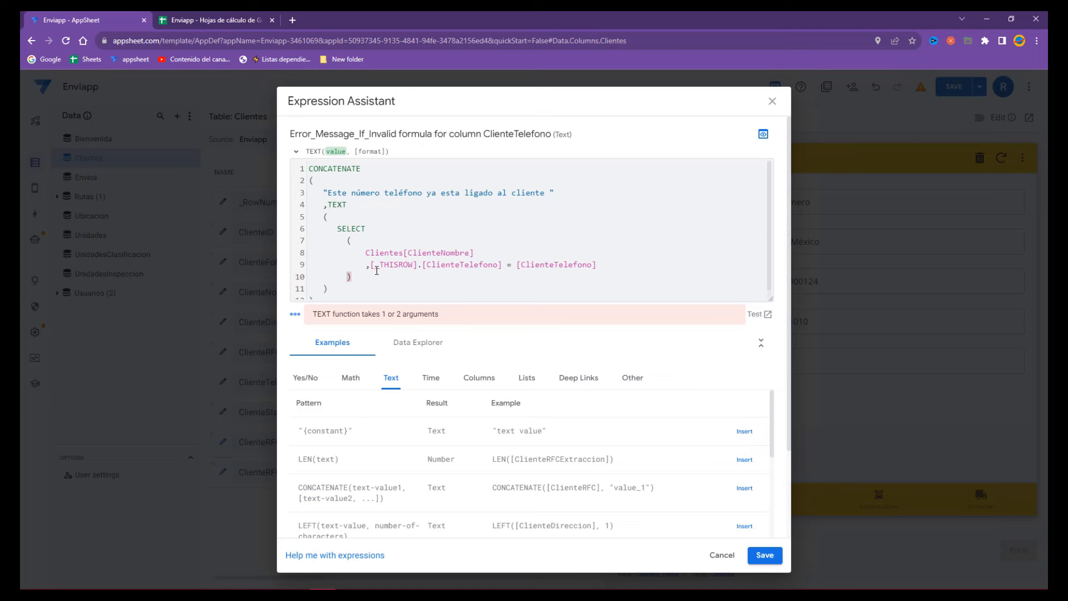
click(765, 555)
click(700, 131)
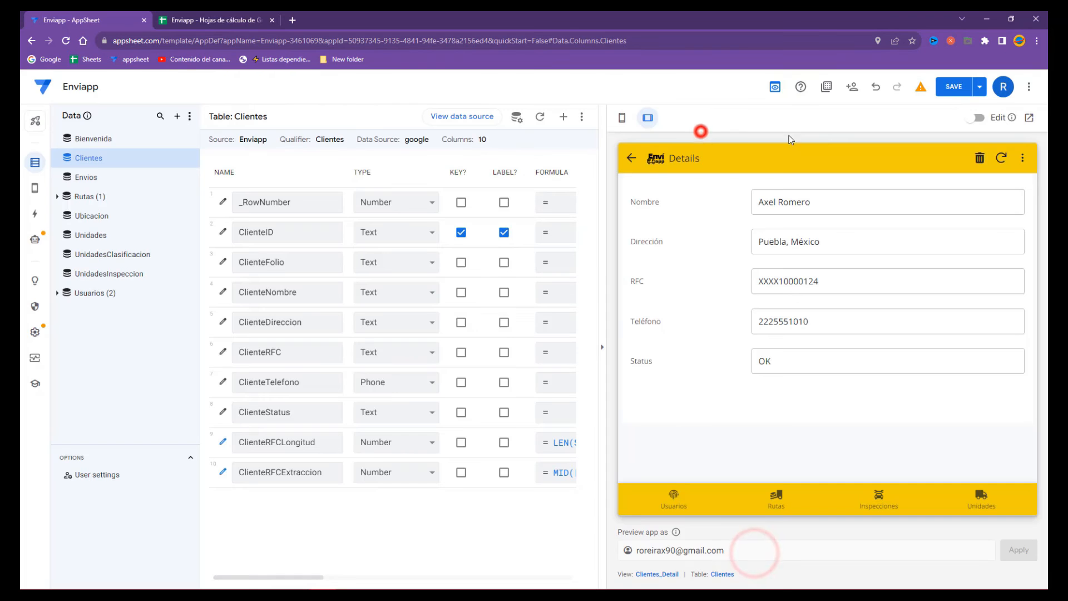
- Save the app changes and show the Clientes list in the preview
click(953, 89)
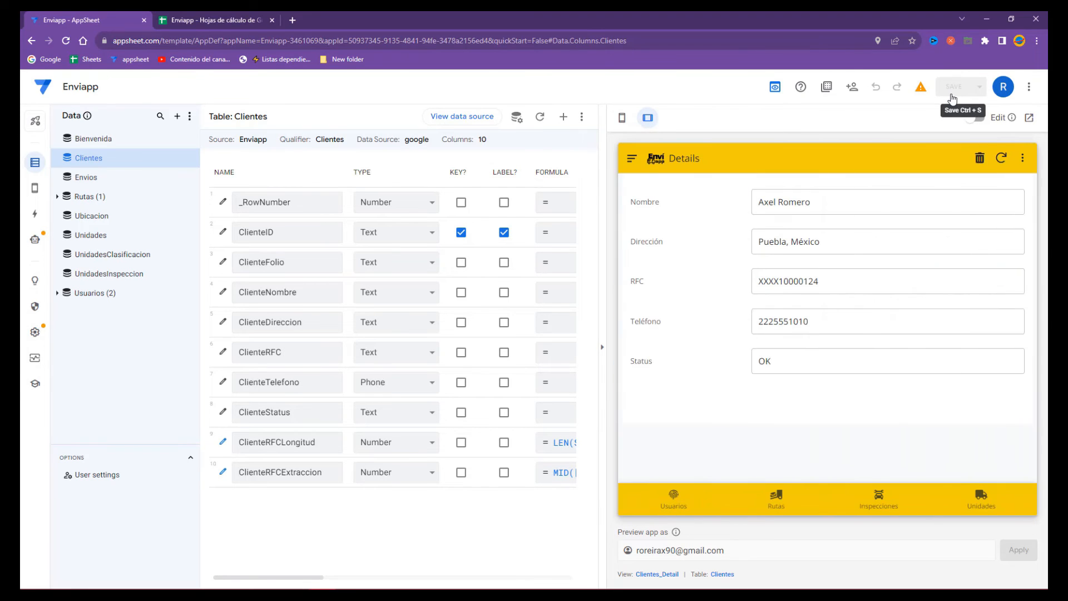
click(640, 158)
click(889, 397)
click(634, 158)
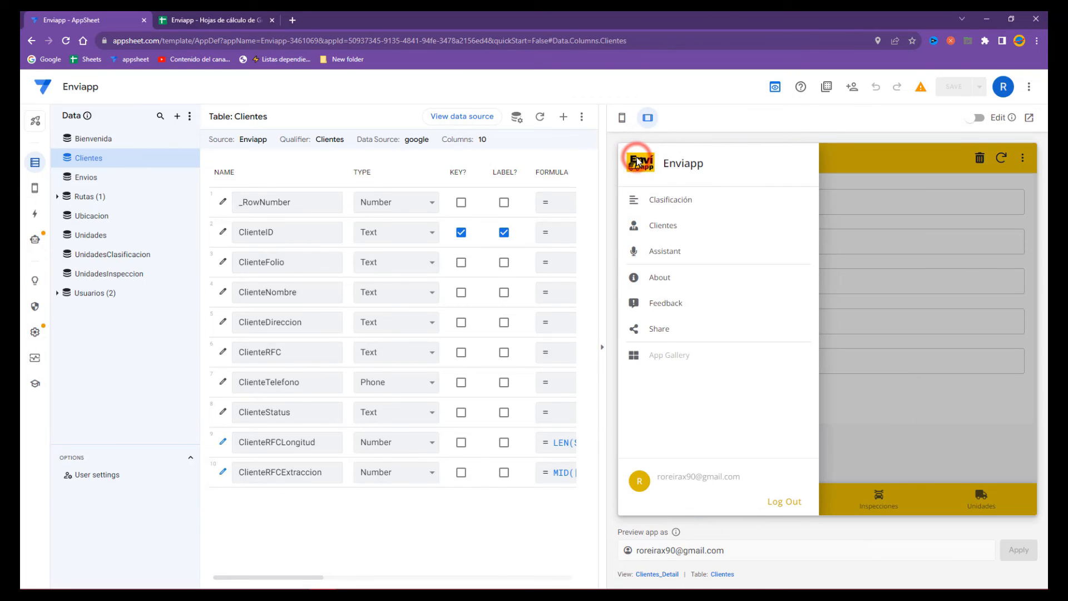
click(662, 228)
- Start a new client record and enter the client's full name
click(1010, 458)
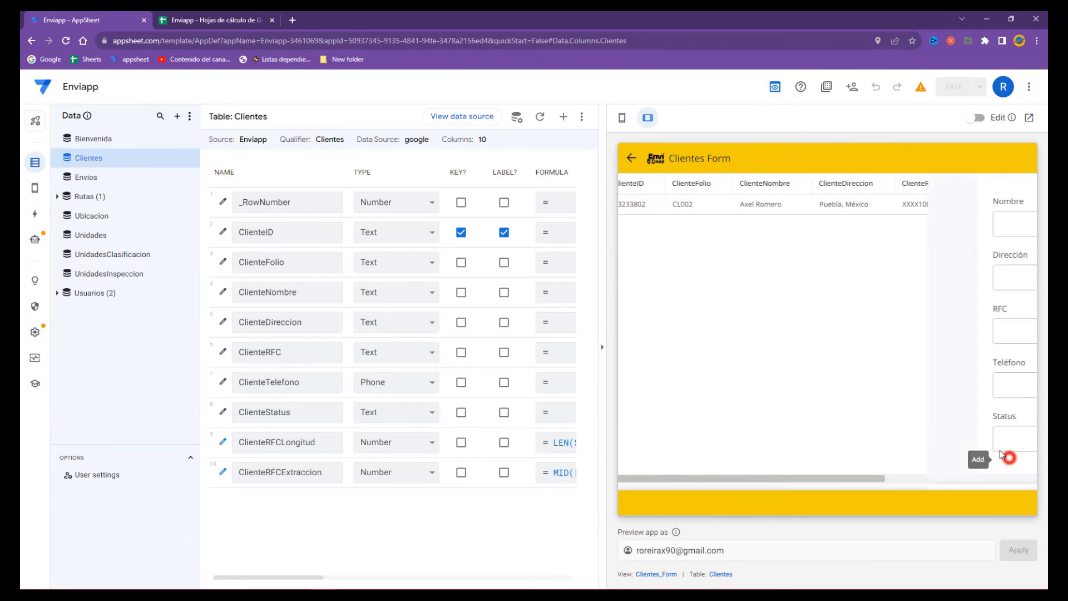
click(744, 220)
key(Tab)
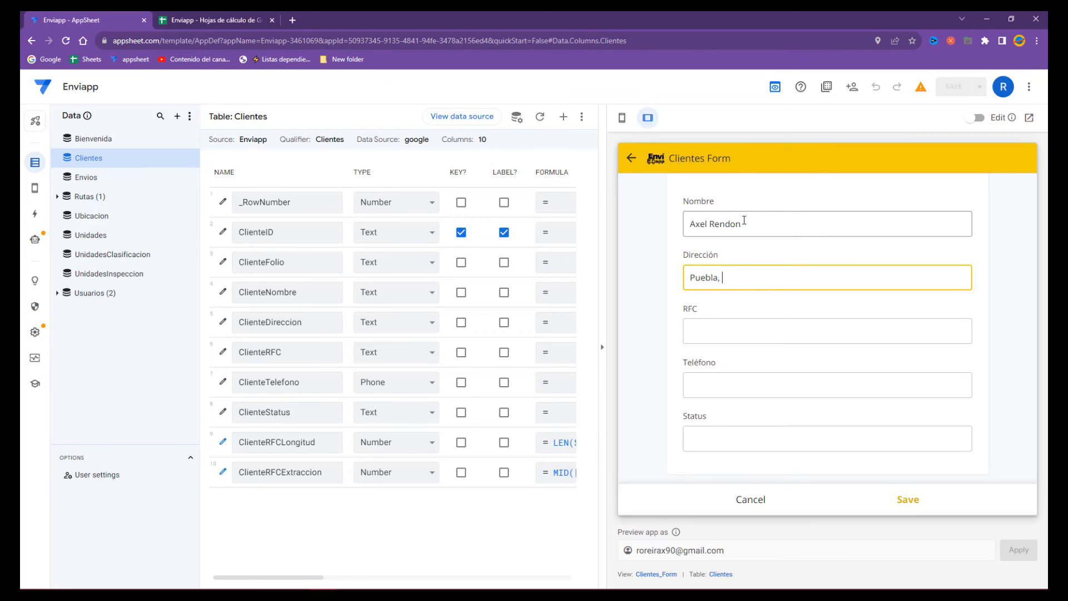
- Copy the existing client's RFC from cell E2 into the form's RFC field
click(178, 18)
click(392, 185)
key(ctrl+c)
click(55, 13)
click(739, 332)
key(ctrl+v)
- Paste the existing phone from cell F2 into the form to trigger the duplicate warning
click(251, 19)
click(495, 179)
click(494, 187)
key(ctrl+c)
click(111, 20)
click(738, 384)
key(ctrl+v)
click(745, 414)
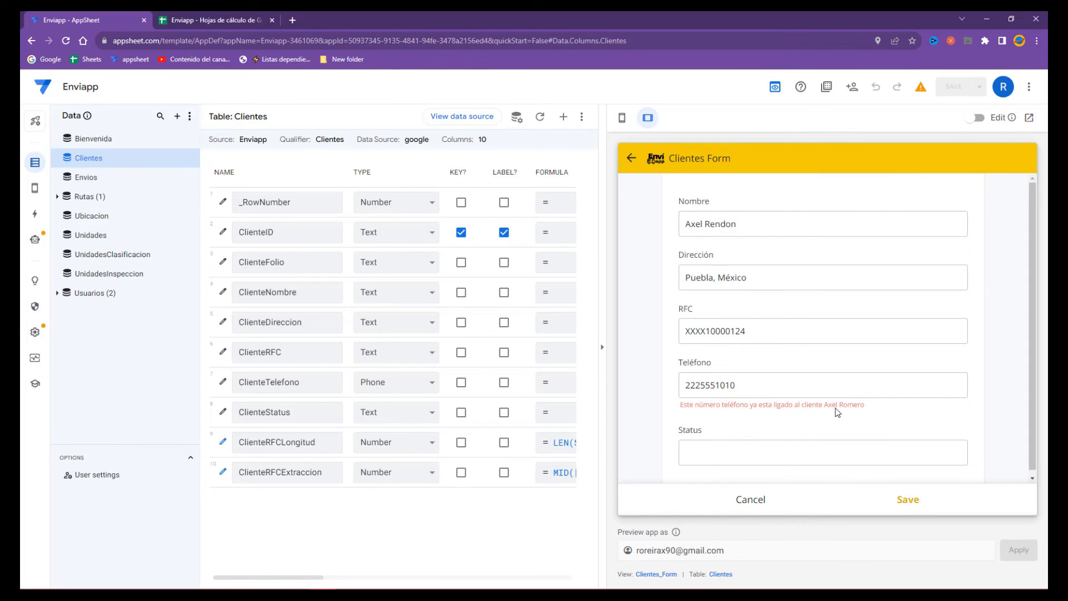
- Compare the form with the existing client's name in cell C2 and select the duplicate phone
triple_click(716, 222)
click(206, 22)
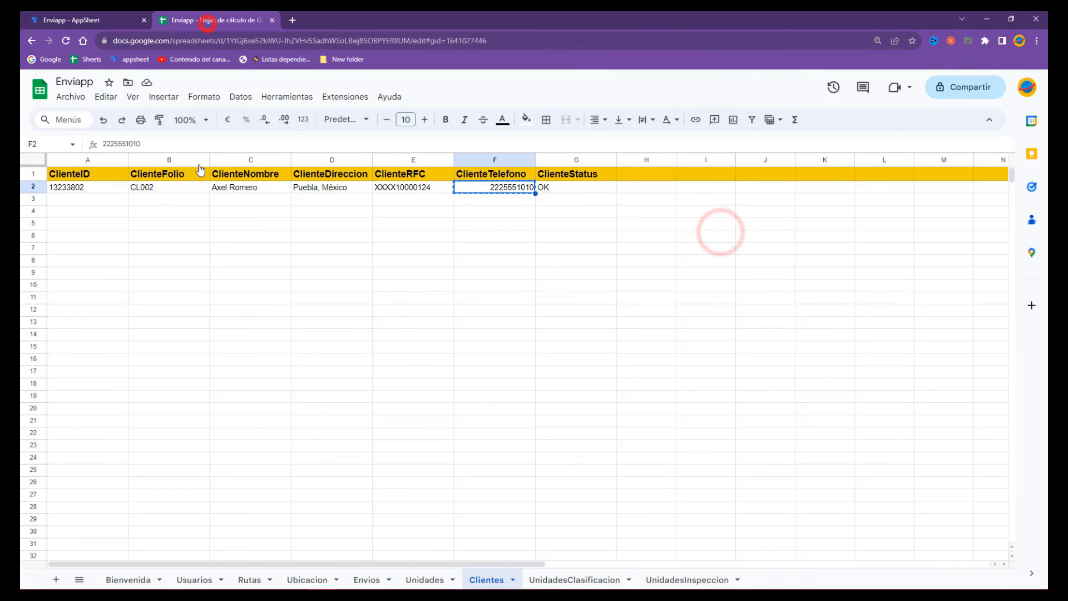
click(253, 187)
click(96, 18)
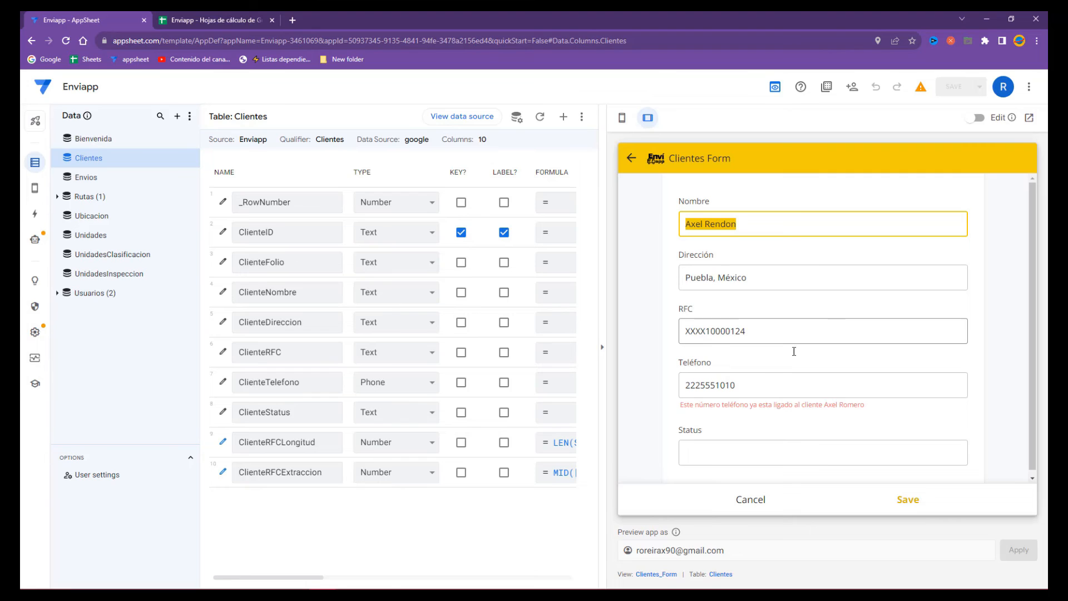
click(769, 382)
drag(753, 386, 620, 387)
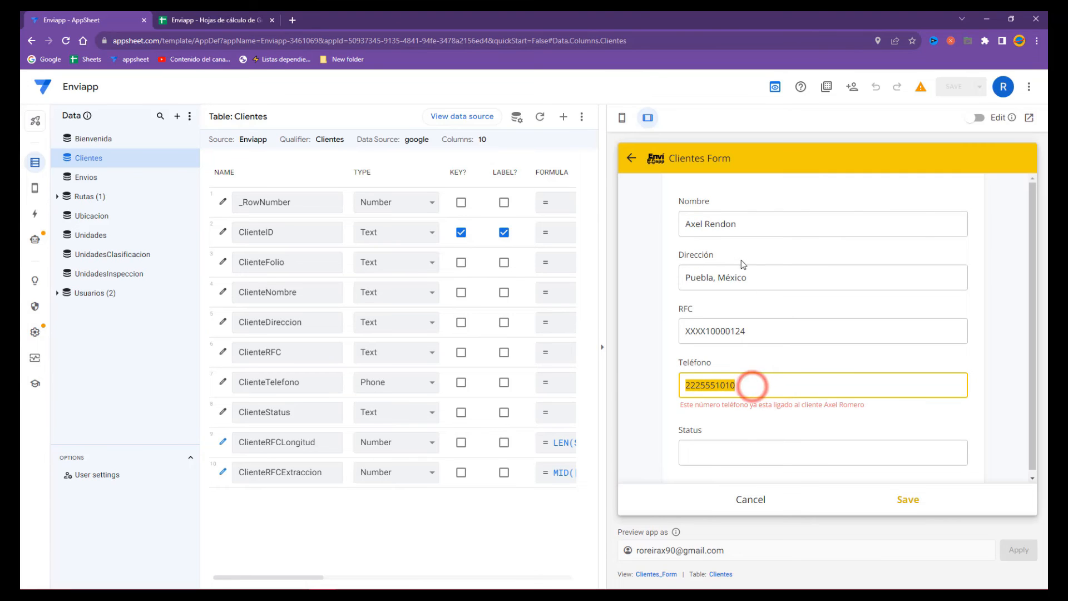
- Replace the client name with a different one and change the address city to Veracruz
triple_click(748, 221)
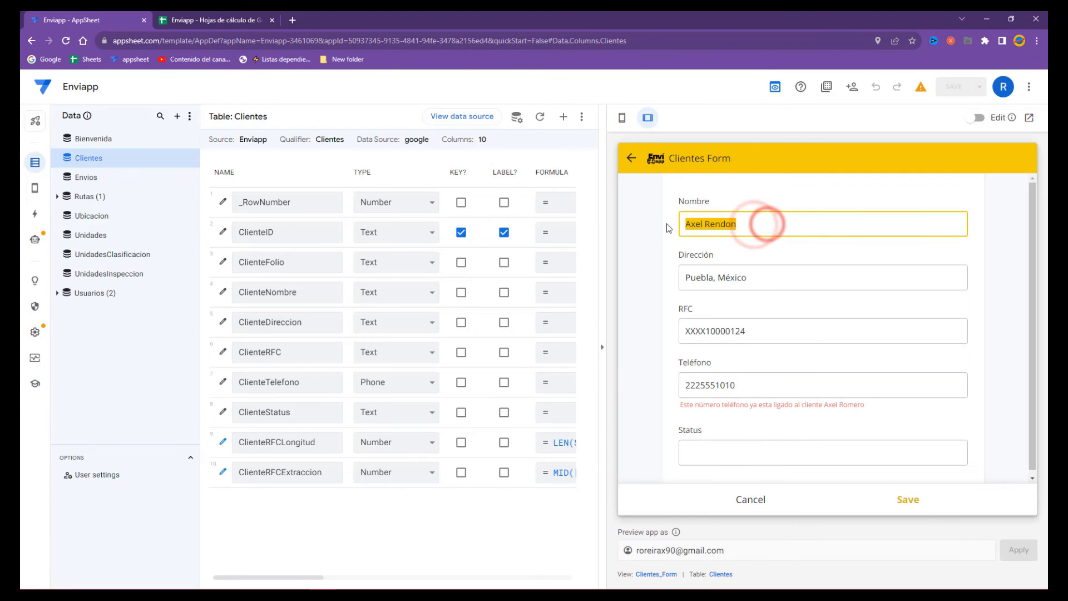
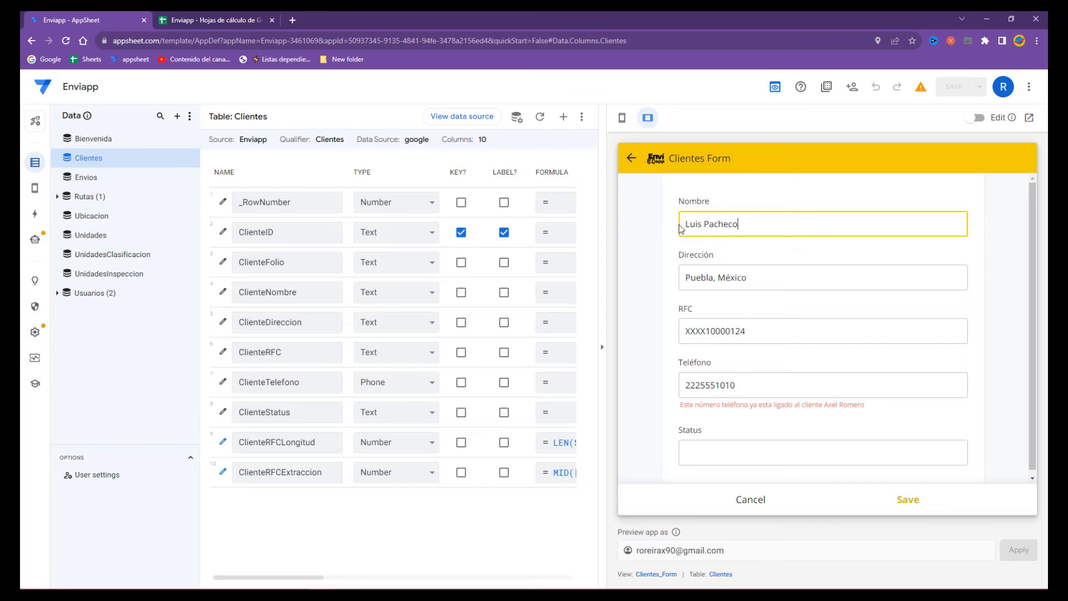
click(692, 278)
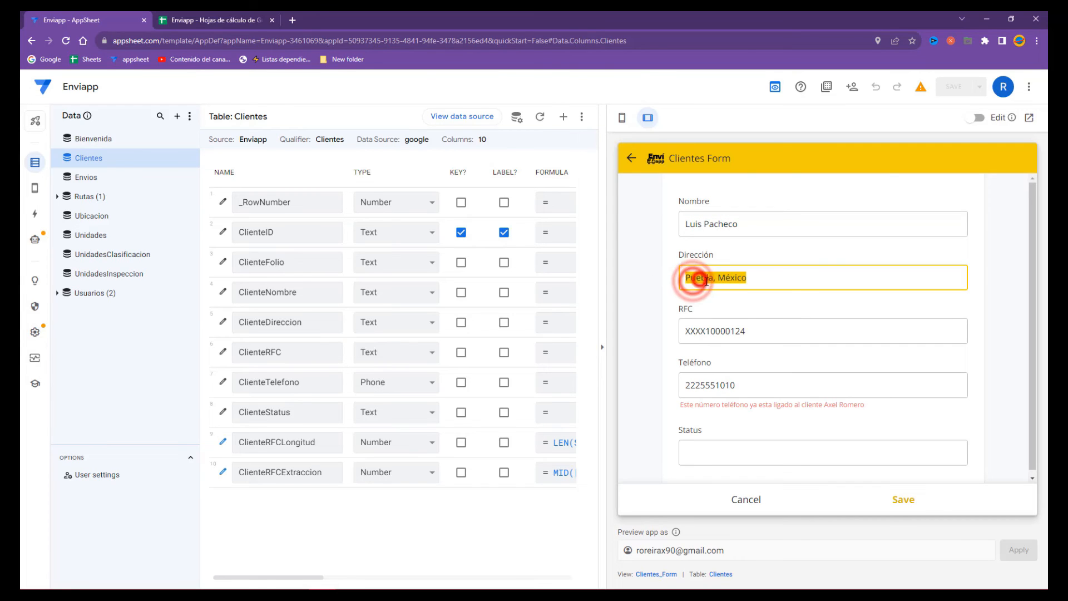
double_click(710, 278)
text(Veracruz)
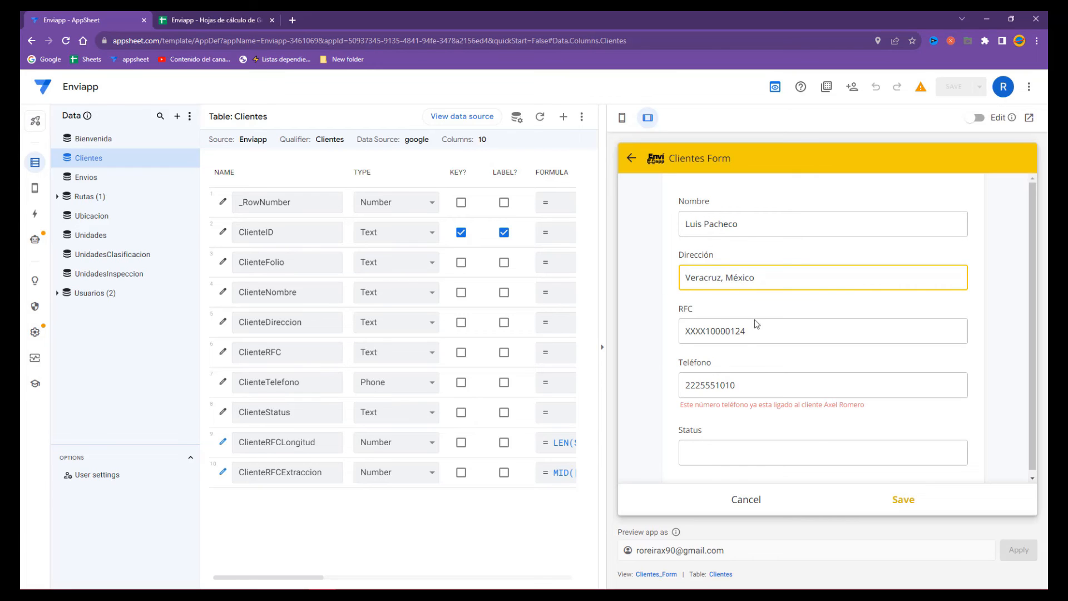
- Edit the RFC's last digit, clear the phone, set Status to OK, and save the client
double_click(762, 325)
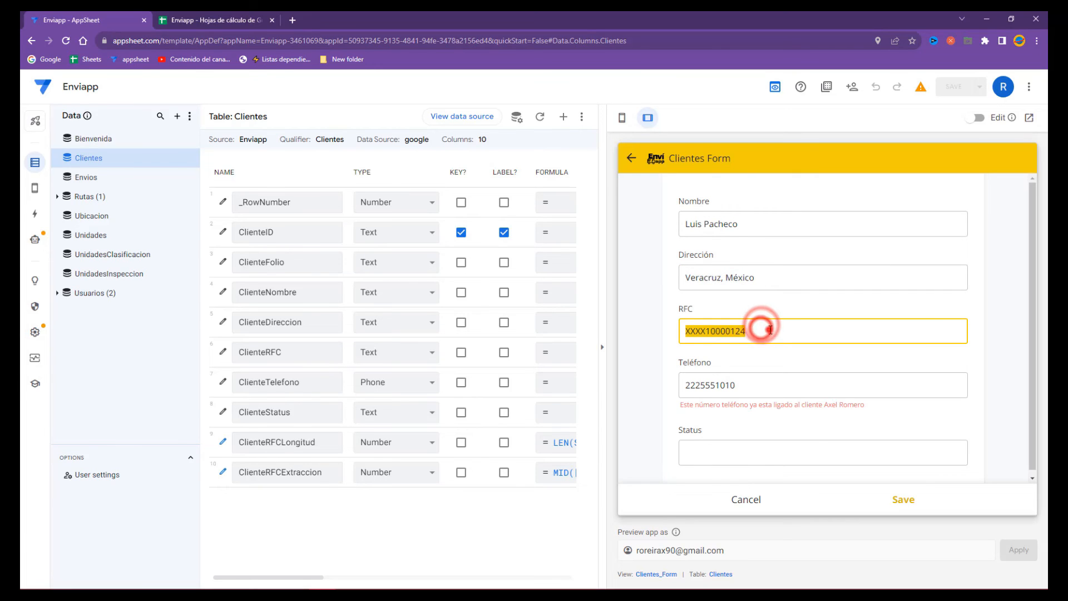
click(779, 331)
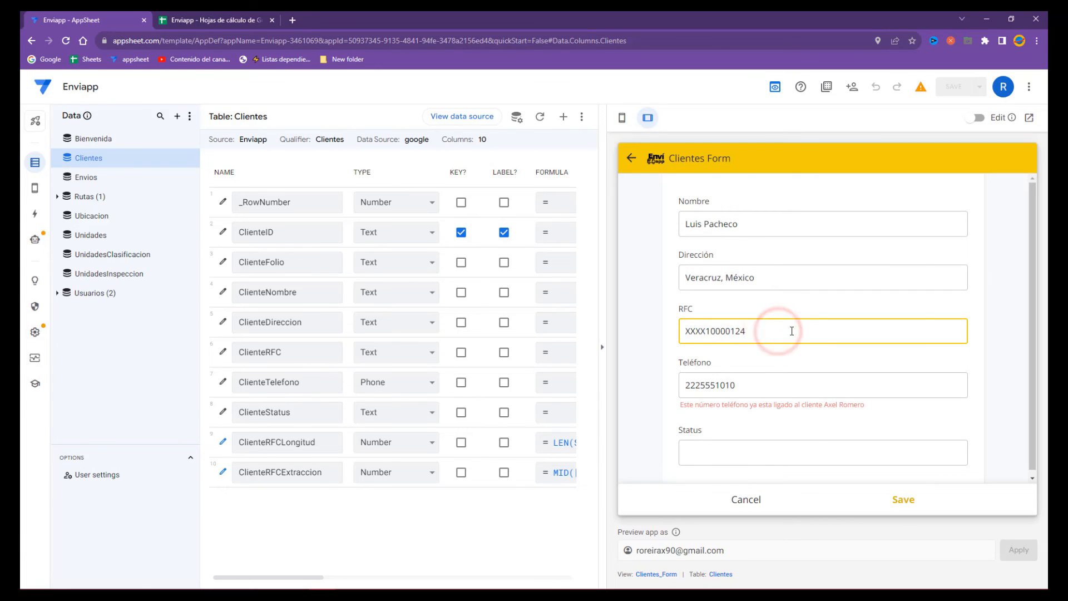
click(763, 382)
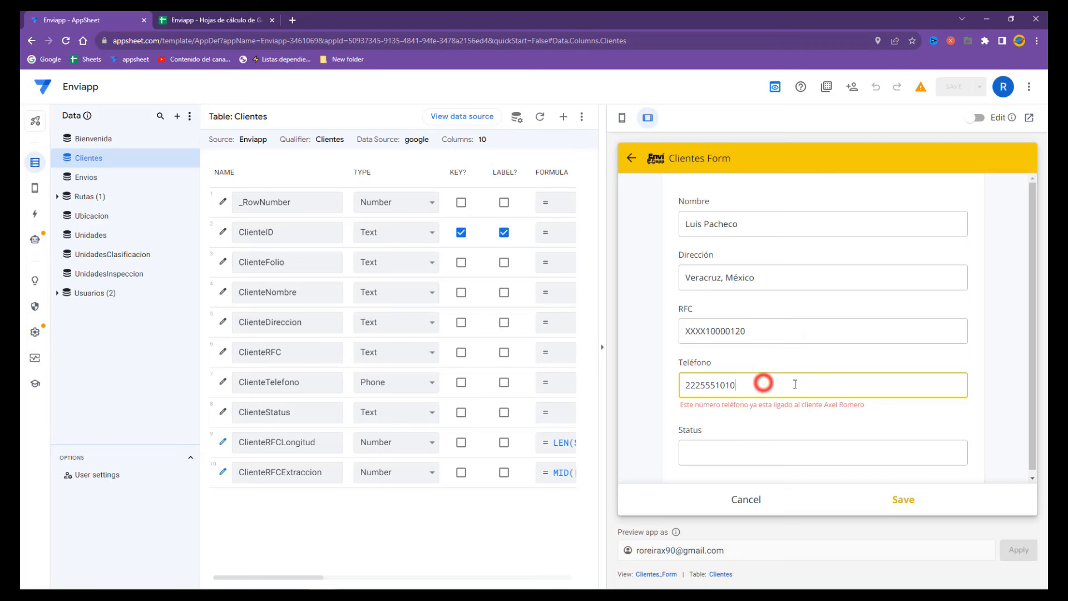
double_click(763, 382)
key(BackSpace)
click(692, 457)
text(OK)
click(907, 499)
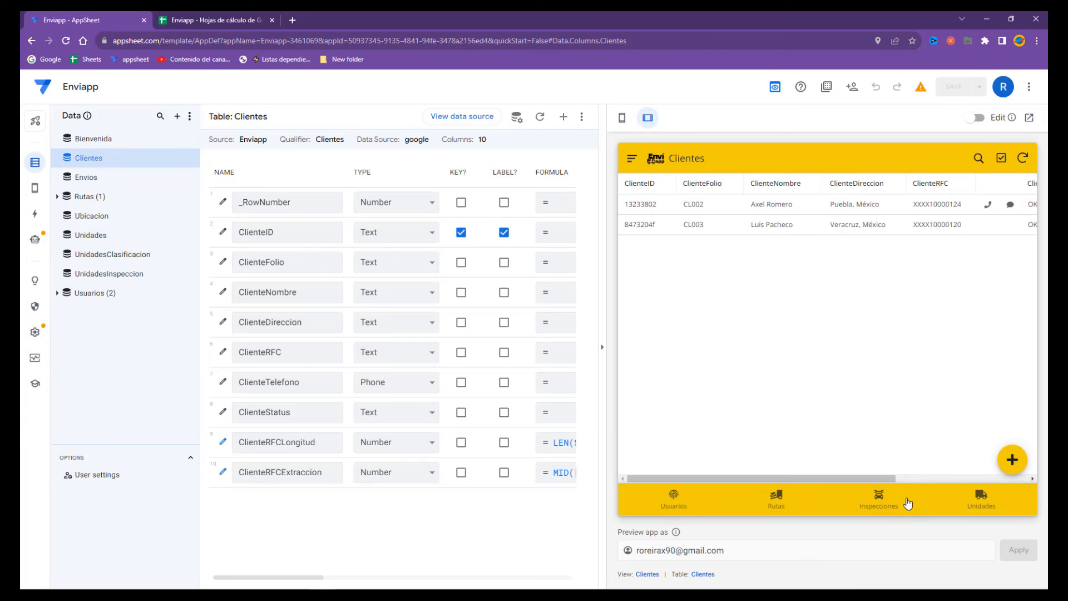
- Add a new client with a name and a Nuevo León, México address, leaving RFC and phone blank, and save it
click(1010, 459)
click(713, 223)
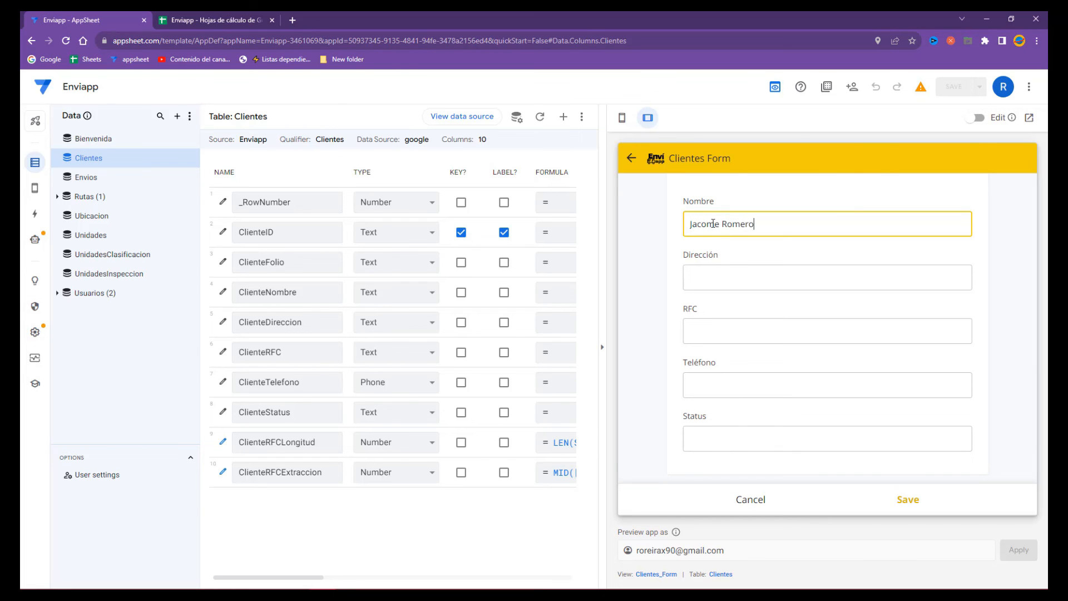
key(Tab)
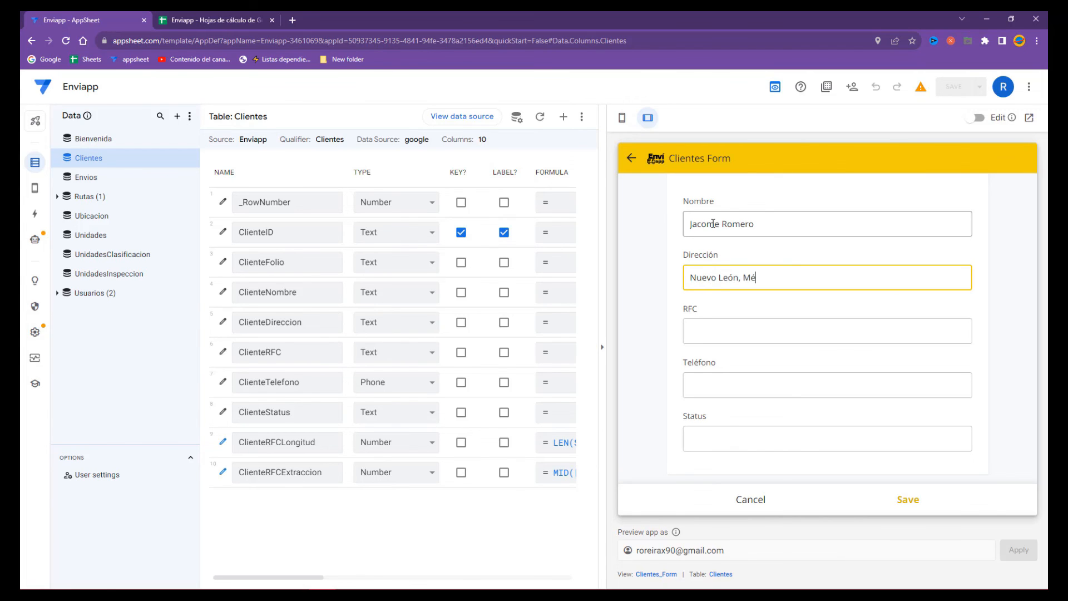
text(co)
key(Tab)
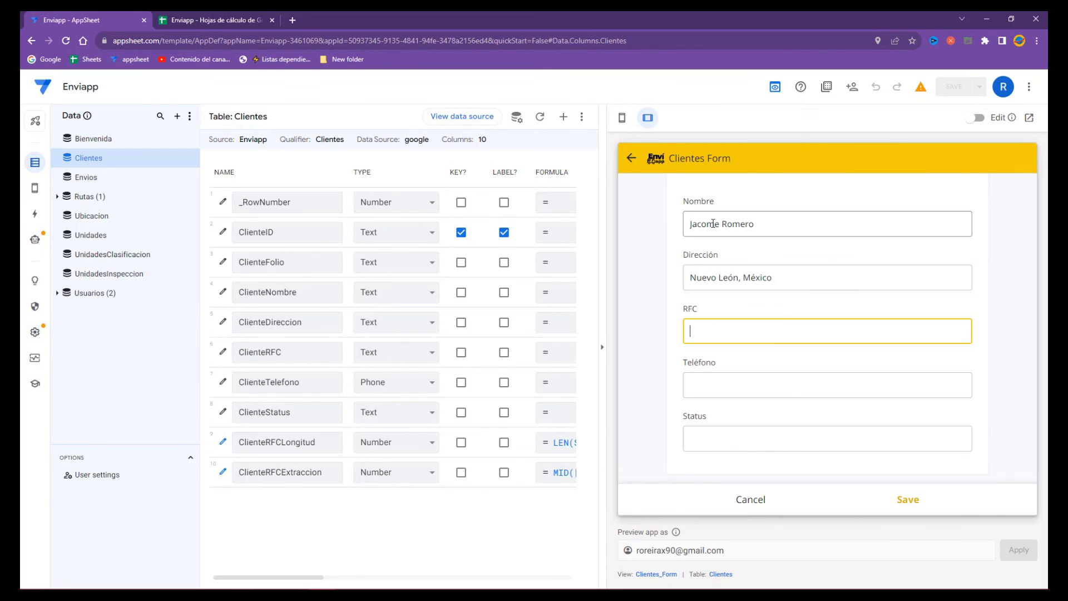
click(710, 385)
click(902, 501)
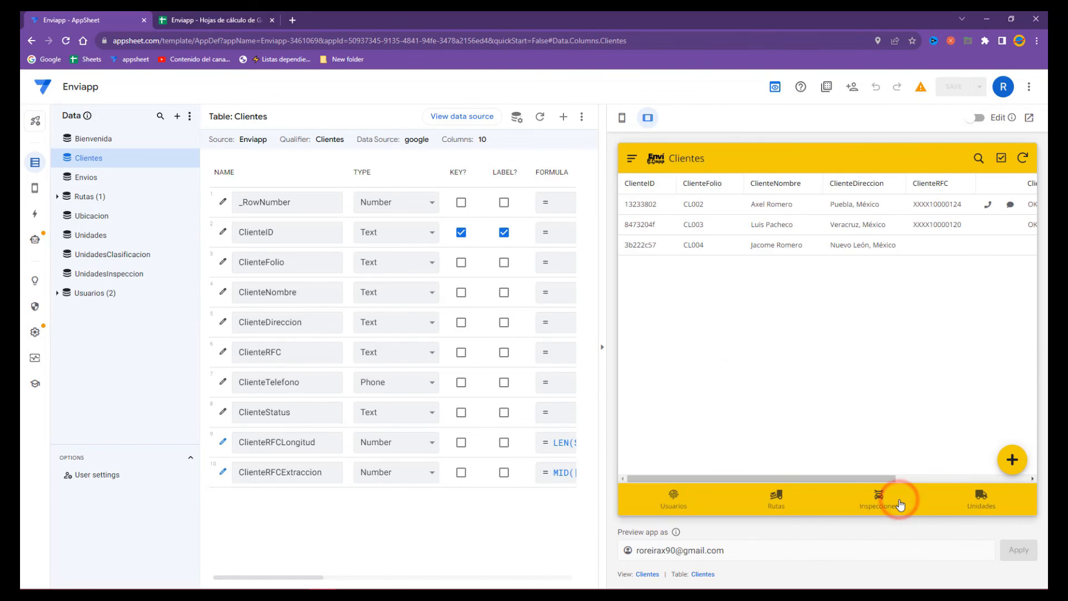
click(250, 20)
click(310, 233)
drag(564, 213, 131, 217)
click(236, 298)
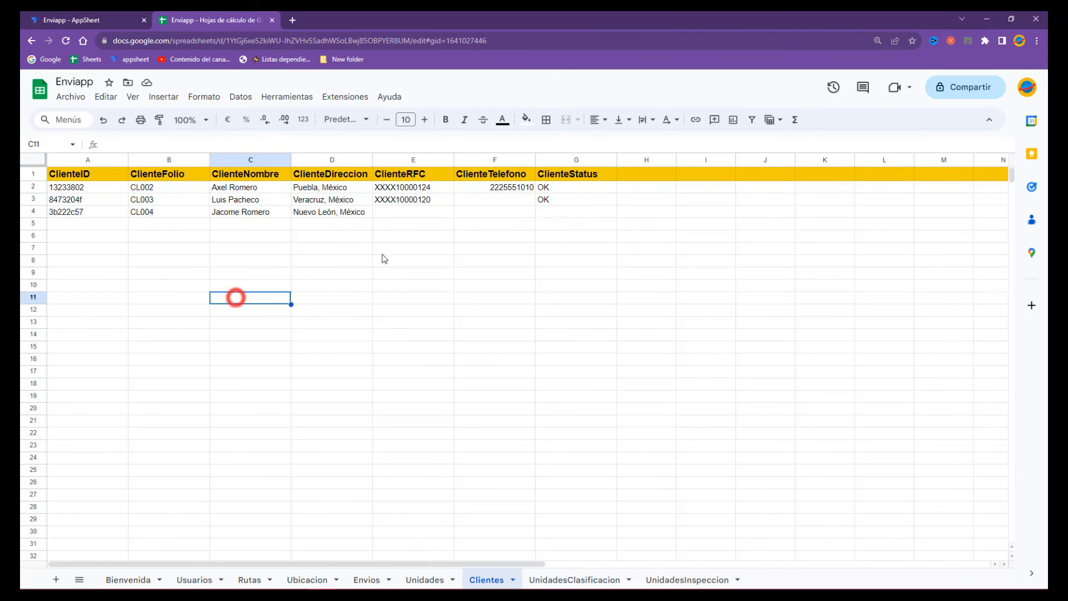
click(352, 208)
click(441, 210)
drag(488, 198, 498, 217)
click(519, 211)
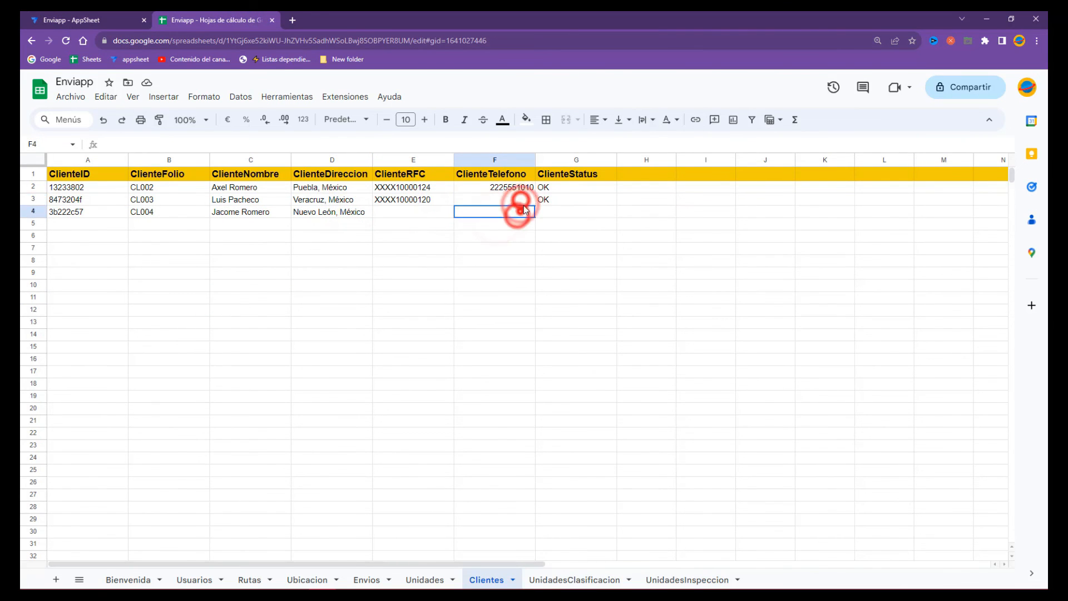
click(518, 213)
click(520, 201)
click(517, 212)
click(520, 200)
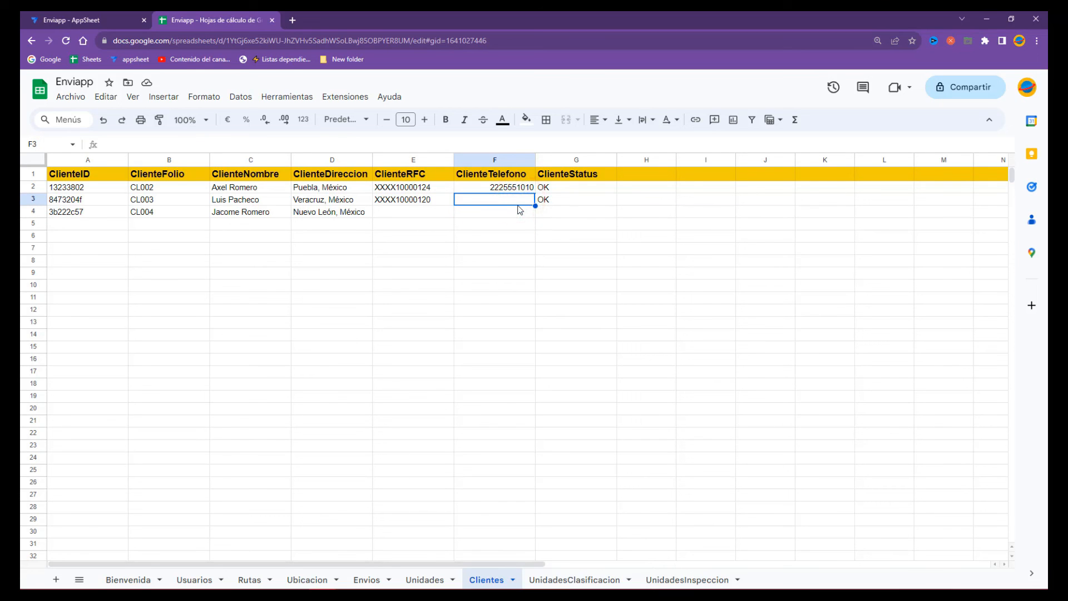
click(522, 205)
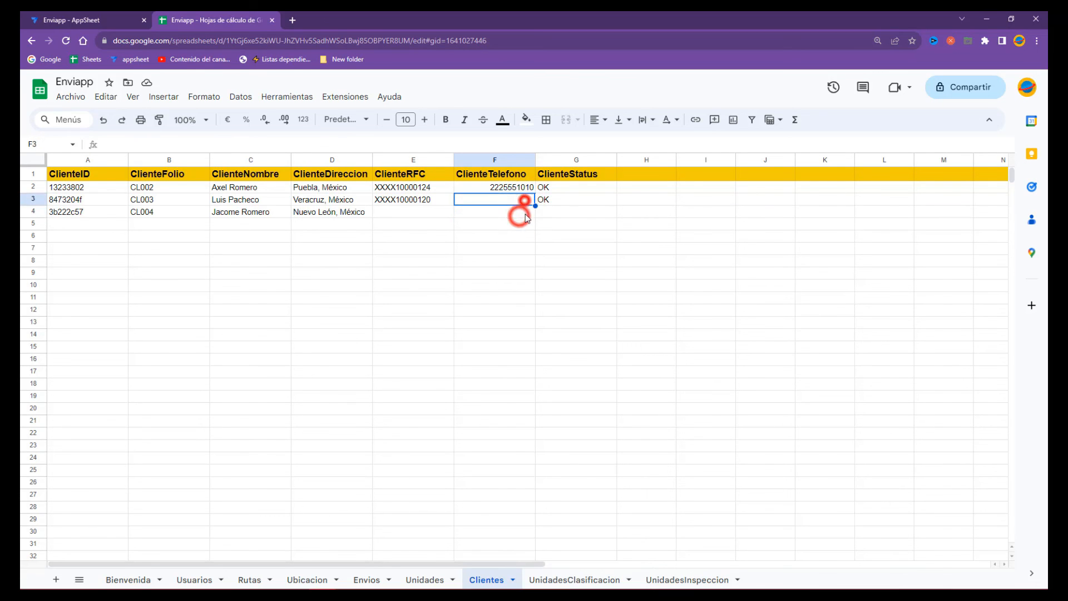
click(127, 16)
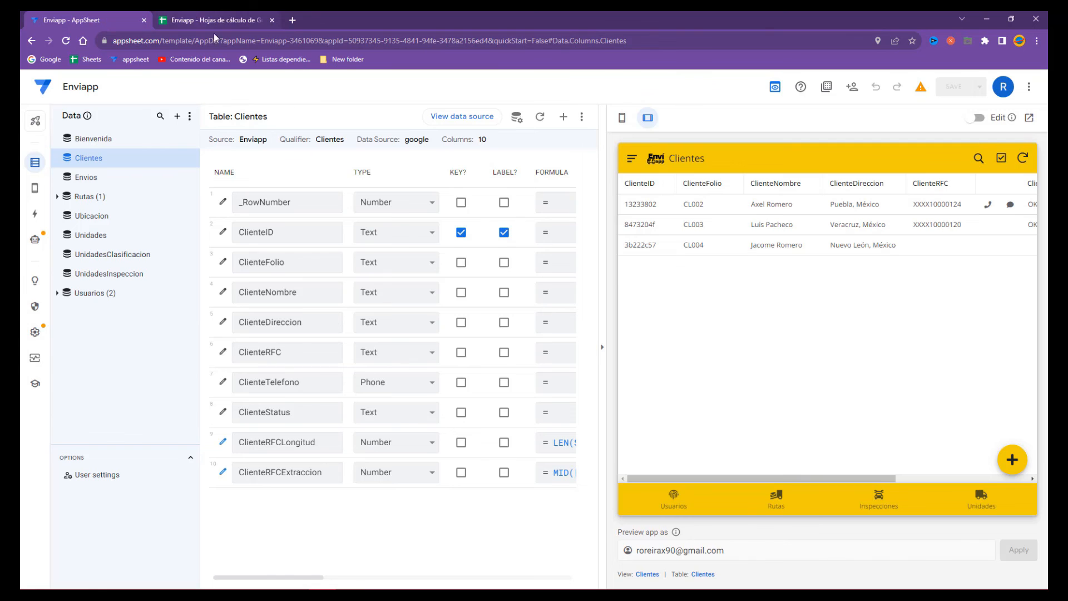
click(802, 478)
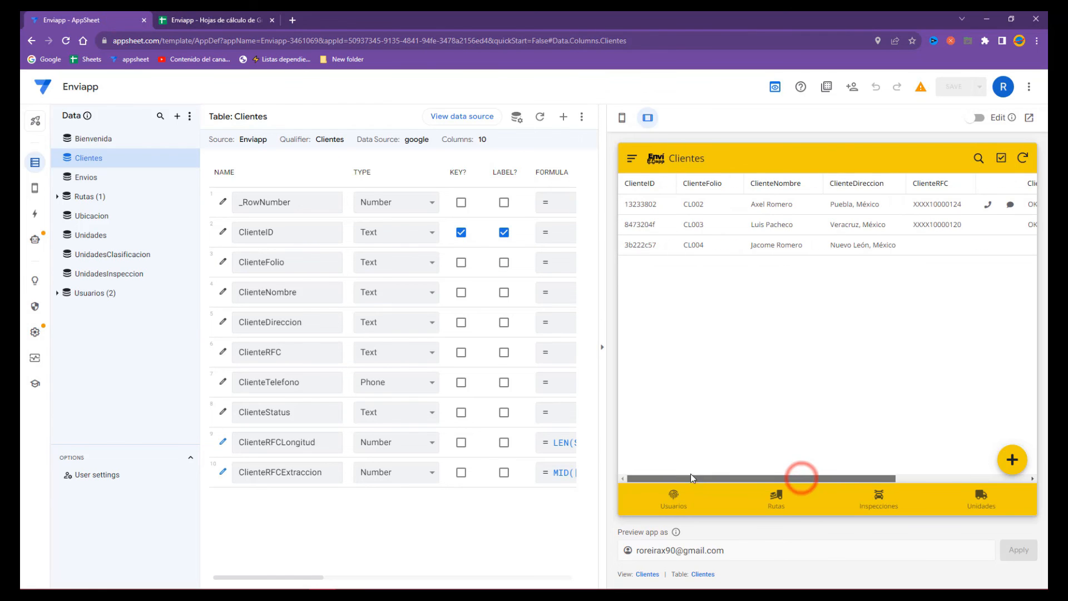
click(222, 16)
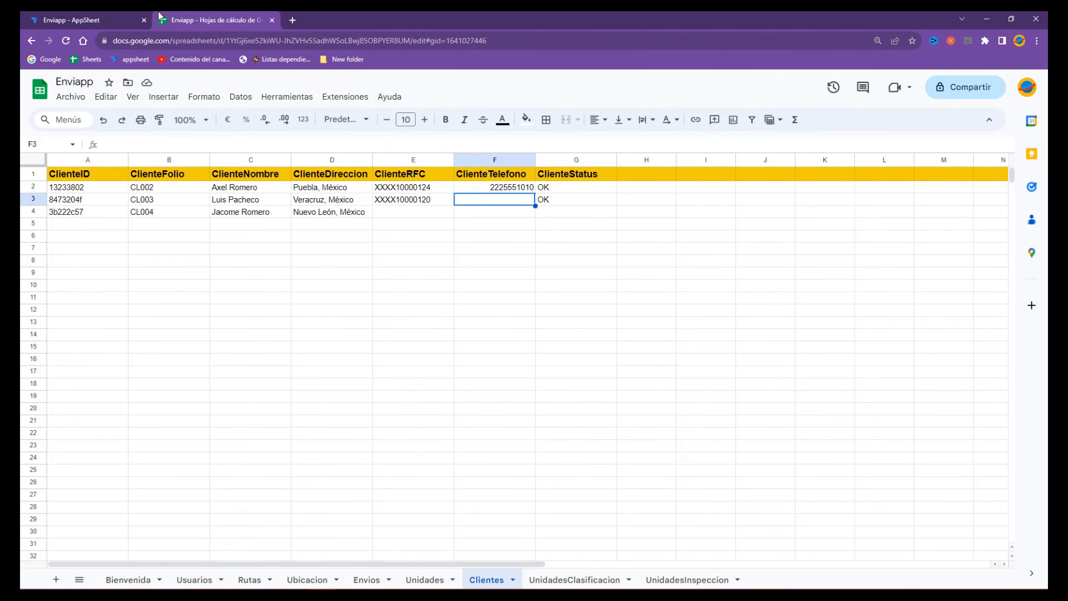
click(504, 207)
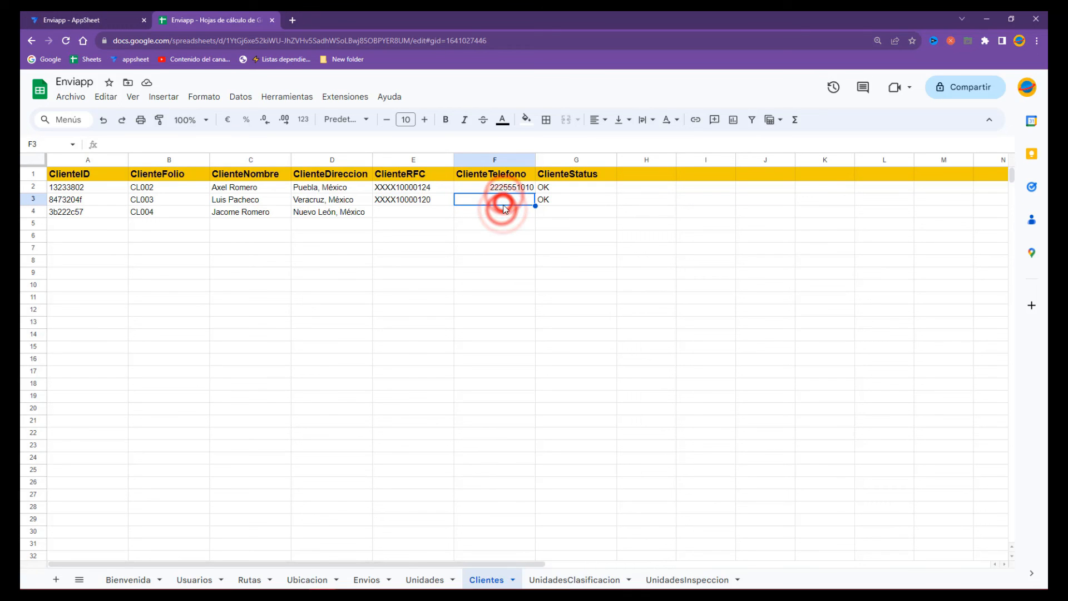
click(75, 20)
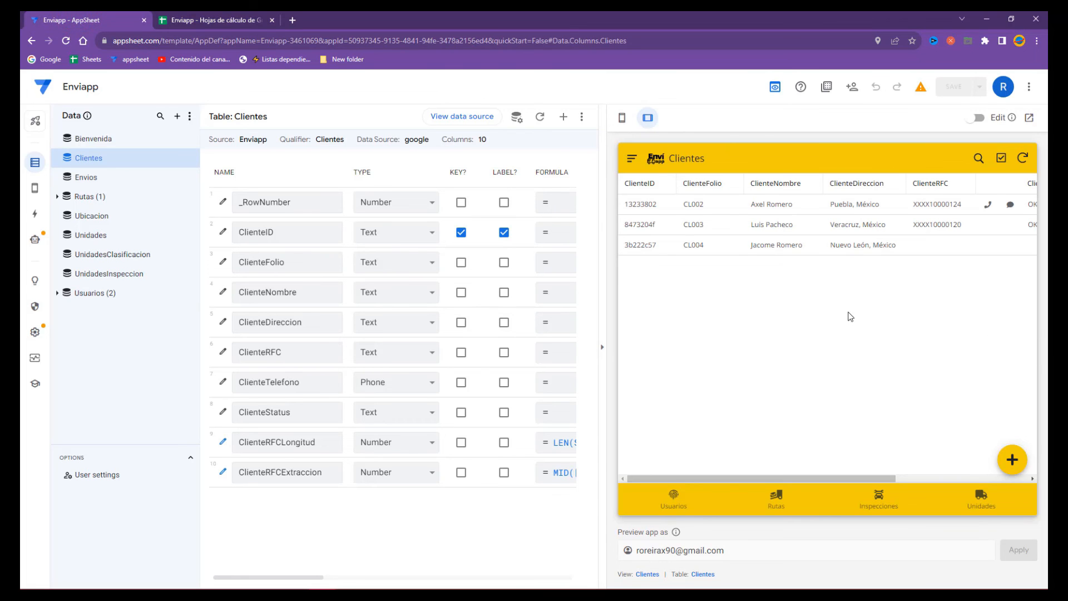